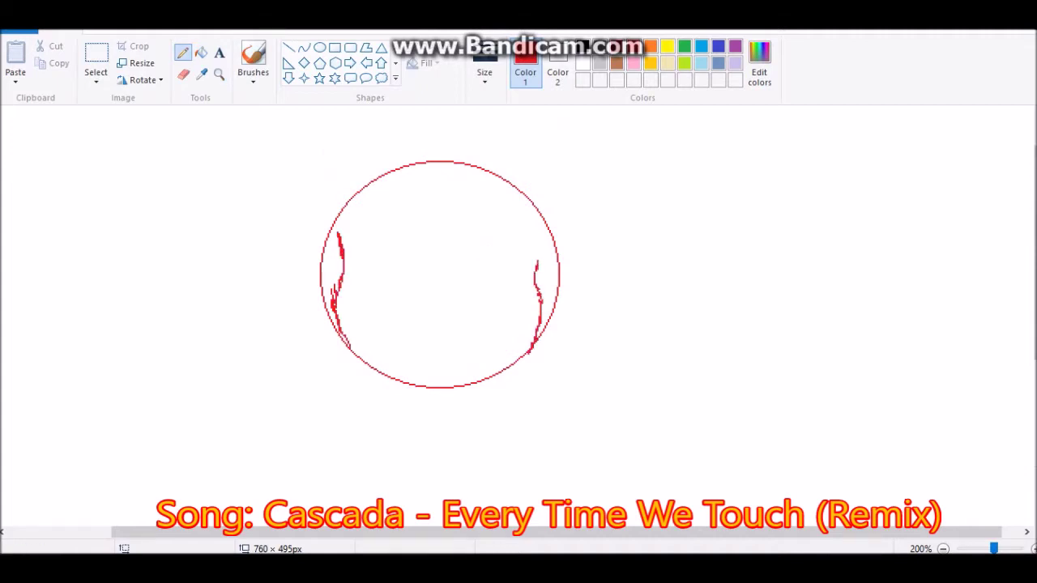
- Extend the red side outlines inside the head circle and draw a downward-bowed curve across the face between them
{"action": "left_click_drag", "start_coordinate": [339, 237], "coordinate": [344, 211]}
{"action": "left_click_drag", "start_coordinate": [343, 262], "coordinate": [463, 255]}
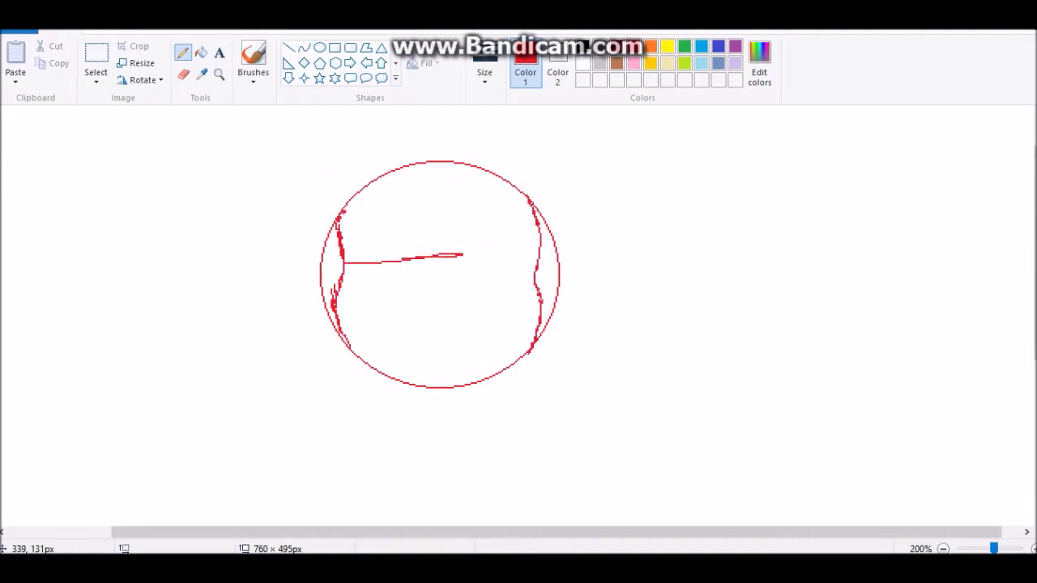
{"action": "key", "text": "ctrl+z"}
{"action": "left_click", "coordinate": [304, 48]}
{"action": "left_click_drag", "start_coordinate": [345, 265], "coordinate": [538, 267]}
{"action": "left_click_drag", "start_coordinate": [441, 266], "coordinate": [444, 279]}
- Draw a smaller red circle below the head for the figure's upper body
{"action": "key", "text": "ctrl+Page_Down"}
{"action": "left_click", "coordinate": [182, 53]}
{"action": "left_click", "coordinate": [319, 47]}
{"action": "left_click_drag", "start_coordinate": [241, 282], "coordinate": [313, 354]}
{"action": "right_click", "coordinate": [282, 313]}
- Copy the red body circle and place the duplicate directly beneath the original for the lower body
{"action": "left_click", "coordinate": [95, 57]}
{"action": "left_click_drag", "start_coordinate": [203, 281], "coordinate": [340, 414]}
{"action": "right_click", "coordinate": [280, 318]}
{"action": "left_click", "coordinate": [315, 341]}
{"action": "key", "text": "ctrl+v"}
{"action": "left_click", "coordinate": [95, 77]}
{"action": "left_click_drag", "start_coordinate": [53, 150], "coordinate": [277, 389]}
- Draw the neck in red pencil between the head and the upper body circle
{"action": "left_click", "coordinate": [219, 74]}
{"action": "left_click", "coordinate": [278, 219]}
{"action": "scroll", "coordinate": [518, 315], "scroll_direction": "down", "scroll_amount": 3}
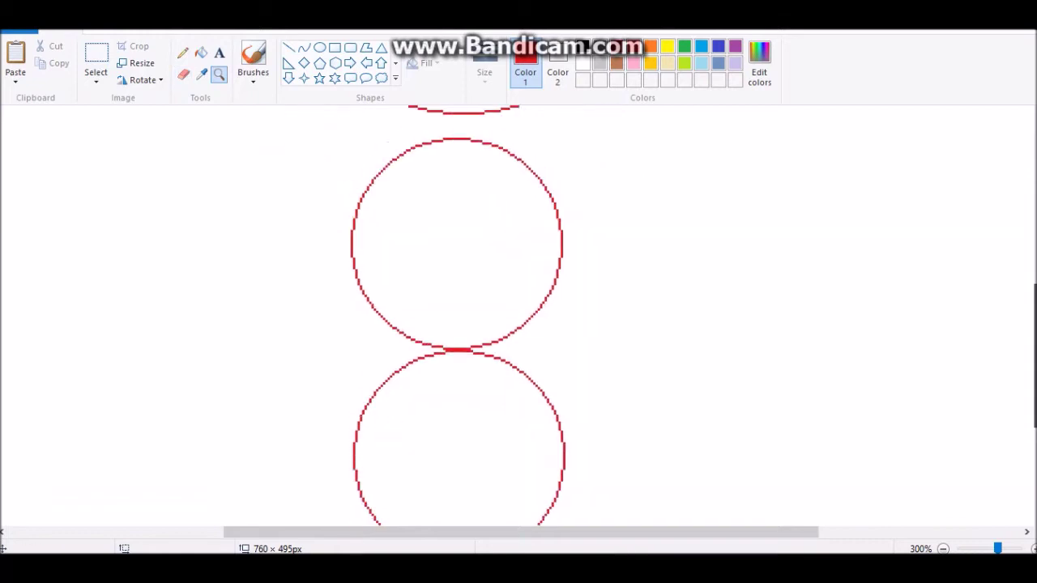
{"action": "scroll", "coordinate": [519, 316], "scroll_direction": "up", "scroll_amount": 3}
{"action": "left_click", "coordinate": [183, 52]}
{"action": "left_click_drag", "start_coordinate": [489, 439], "coordinate": [512, 480]}
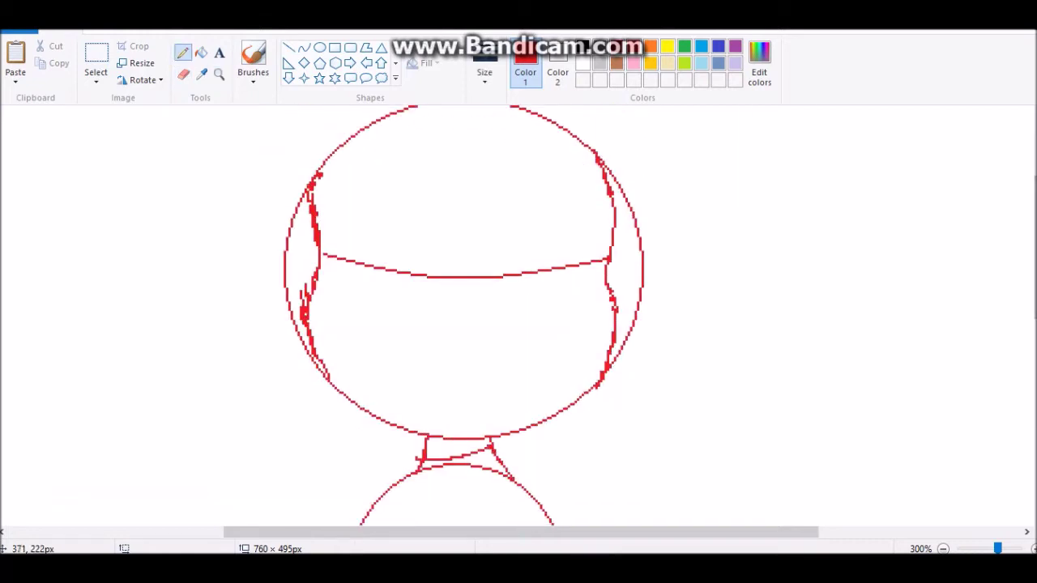
{"action": "key", "text": "ctrl+z"}
{"action": "mouse_move", "coordinate": [431, 450]}
{"action": "left_mouse_down"}
{"action": "mouse_move", "coordinate": [501, 462]}
{"action": "mouse_move", "coordinate": [470, 474]}
{"action": "mouse_move", "coordinate": [508, 478]}
{"action": "left_mouse_up"}
- Draw a jagged red collar around the neck and an outer arm line down each side of the upper body
{"action": "scroll", "coordinate": [462, 316], "scroll_direction": "down", "scroll_amount": 3}
{"action": "mouse_move", "coordinate": [402, 248]}
{"action": "left_mouse_down"}
{"action": "mouse_move", "coordinate": [352, 310]}
{"action": "mouse_move", "coordinate": [386, 323]}
{"action": "mouse_move", "coordinate": [438, 291]}
{"action": "mouse_move", "coordinate": [428, 247]}
{"action": "left_mouse_up"}
{"action": "mouse_move", "coordinate": [492, 231]}
{"action": "left_mouse_down"}
{"action": "mouse_move", "coordinate": [551, 259]}
{"action": "mouse_move", "coordinate": [487, 304]}
{"action": "mouse_move", "coordinate": [496, 258]}
{"action": "left_mouse_up"}
{"action": "left_click_drag", "start_coordinate": [298, 316], "coordinate": [287, 407]}
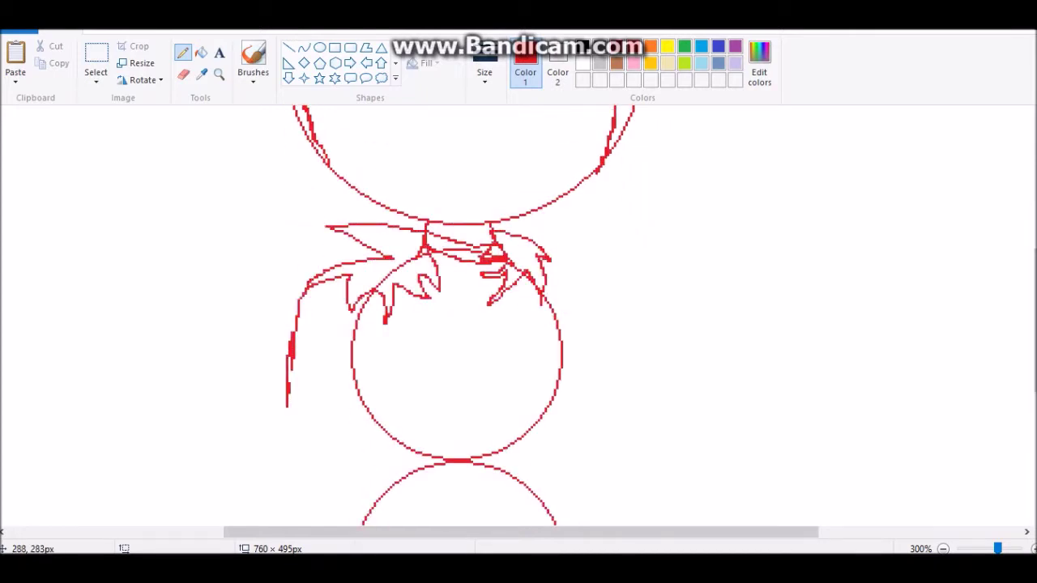
{"action": "mouse_move", "coordinate": [545, 261]}
{"action": "left_mouse_down"}
{"action": "mouse_move", "coordinate": [601, 390]}
{"action": "mouse_move", "coordinate": [606, 450]}
{"action": "left_mouse_up"}
- Draw a red waistline in pencil along the base of the lower body circle
{"action": "scroll", "coordinate": [606, 437], "scroll_direction": "down", "scroll_amount": 4}
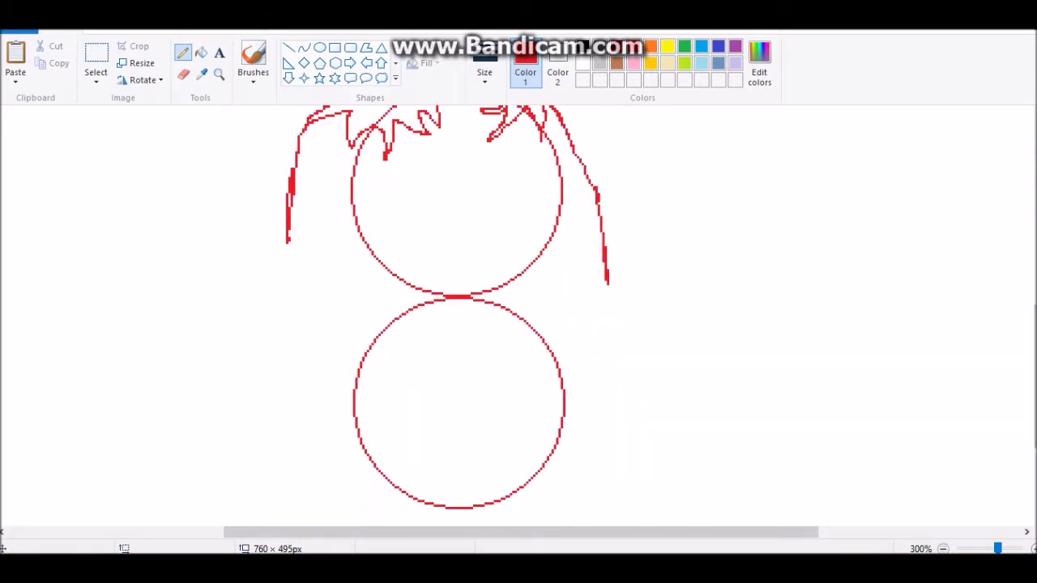
{"action": "left_click", "coordinate": [943, 549]}
{"action": "left_click", "coordinate": [943, 549]}
{"action": "left_click", "coordinate": [303, 47]}
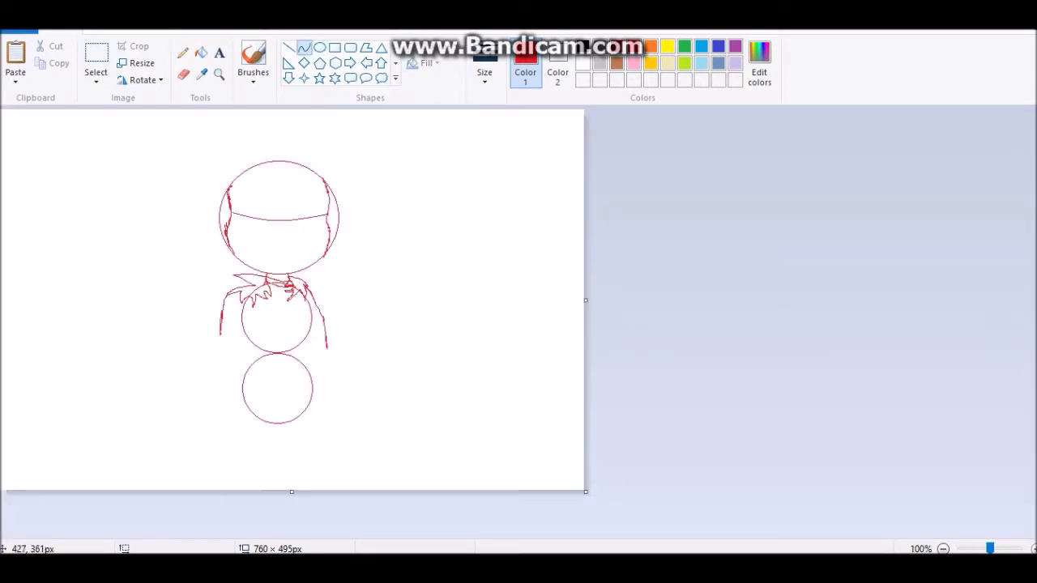
{"action": "left_click", "coordinate": [182, 53]}
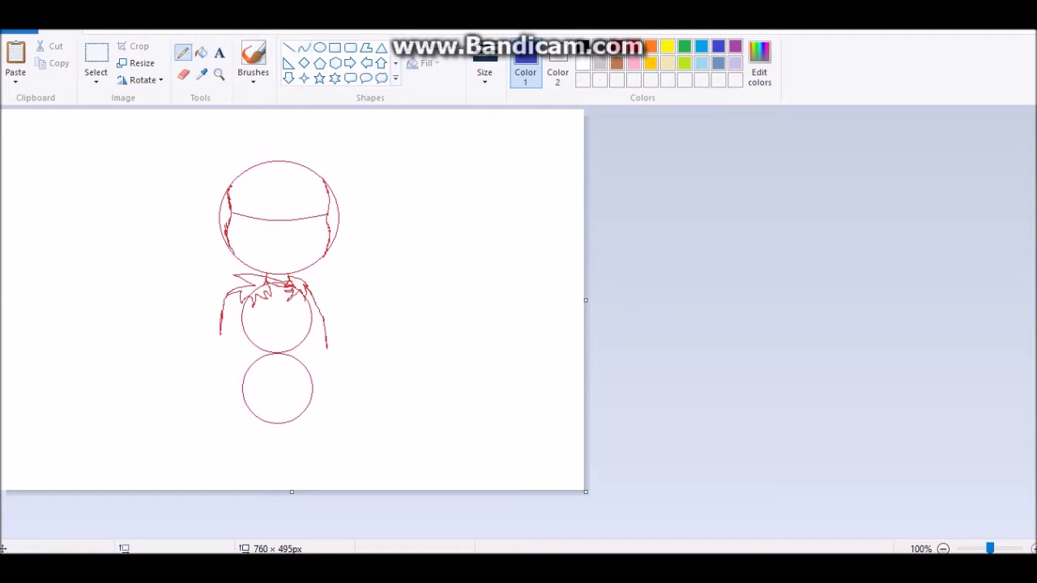
{"action": "left_click", "coordinate": [218, 74]}
{"action": "left_click", "coordinate": [243, 409]}
{"action": "left_click", "coordinate": [277, 388]}
{"action": "left_click_drag", "start_coordinate": [326, 313], "coordinate": [556, 310]}
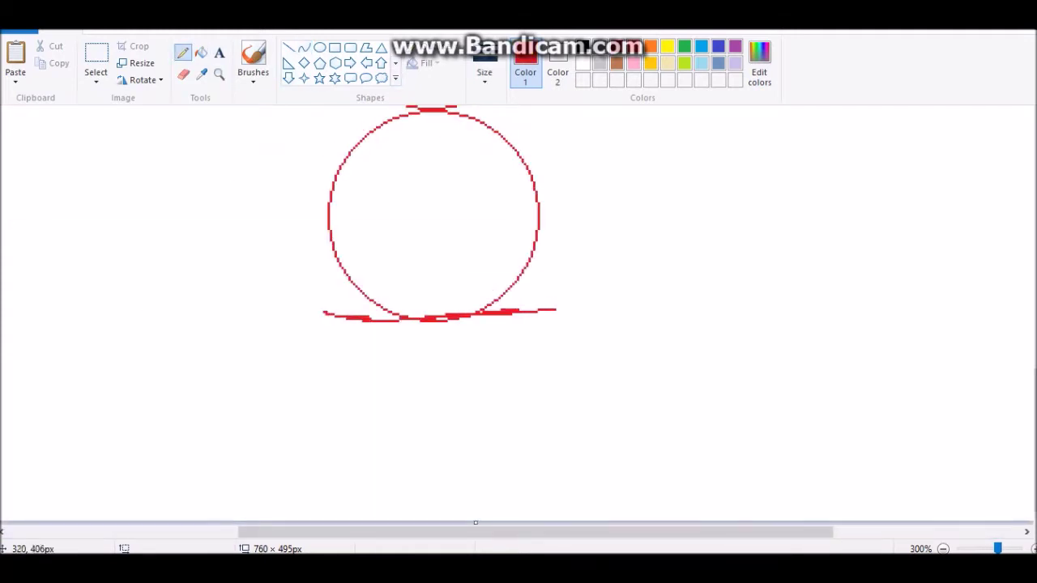
- Draw flared red shorts below the waistline, with a centre split, side stripes, hems and the tops of the legs
{"action": "left_click_drag", "start_coordinate": [323, 316], "coordinate": [345, 425]}
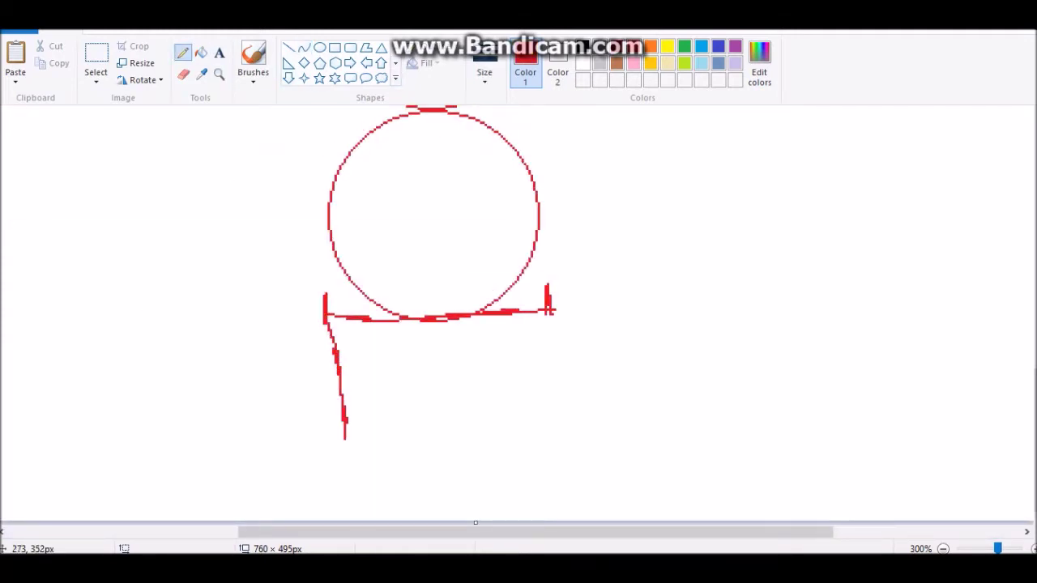
{"action": "key", "text": "ctrl+z"}
{"action": "key", "text": "ctrl+z"}
{"action": "mouse_move", "coordinate": [324, 320]}
{"action": "left_mouse_down"}
{"action": "mouse_move", "coordinate": [302, 401]}
{"action": "mouse_move", "coordinate": [348, 473]}
{"action": "mouse_move", "coordinate": [436, 401]}
{"action": "mouse_move", "coordinate": [491, 478]}
{"action": "mouse_move", "coordinate": [572, 350]}
{"action": "mouse_move", "coordinate": [552, 311]}
{"action": "mouse_move", "coordinate": [302, 459]}
{"action": "mouse_move", "coordinate": [322, 361]}
{"action": "left_mouse_up"}
{"action": "mouse_move", "coordinate": [559, 469]}
{"action": "left_mouse_down"}
{"action": "mouse_move", "coordinate": [531, 317]}
{"action": "mouse_move", "coordinate": [579, 467]}
{"action": "left_mouse_up"}
{"action": "left_click_drag", "start_coordinate": [487, 478], "coordinate": [501, 521]}
{"action": "left_click_drag", "start_coordinate": [521, 476], "coordinate": [531, 521]}
{"action": "key", "text": "ctrl+z"}
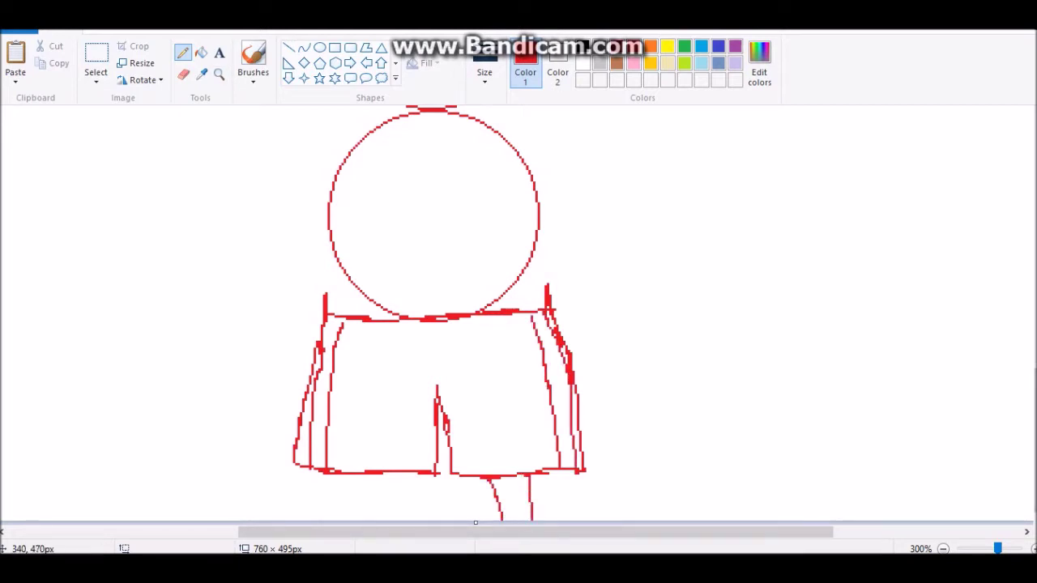
- Draw a blue circle overlapping the base of the red head as the smaller figure's head
{"action": "scroll", "coordinate": [518, 316], "scroll_direction": "up", "scroll_amount": 2}
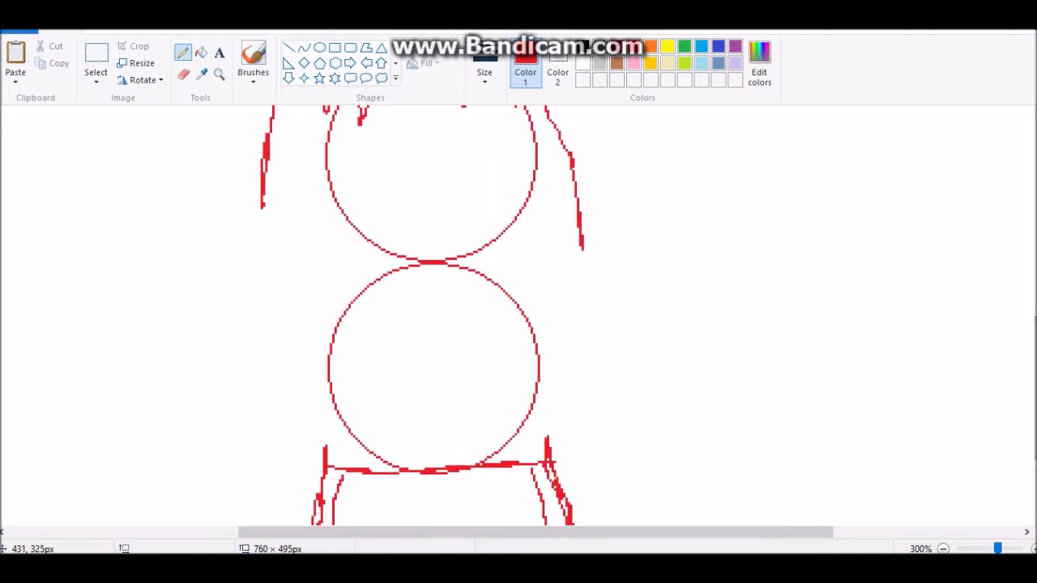
{"action": "scroll", "coordinate": [518, 316], "scroll_direction": "up", "scroll_amount": 2}
{"action": "left_click", "coordinate": [320, 47]}
{"action": "left_click_drag", "start_coordinate": [324, 104], "coordinate": [521, 259]}
{"action": "left_click_drag", "start_coordinate": [422, 259], "coordinate": [422, 294]}
- Clear the red lines inside the blue head circle with the Eraser and white fill
{"action": "left_click", "coordinate": [183, 73]}
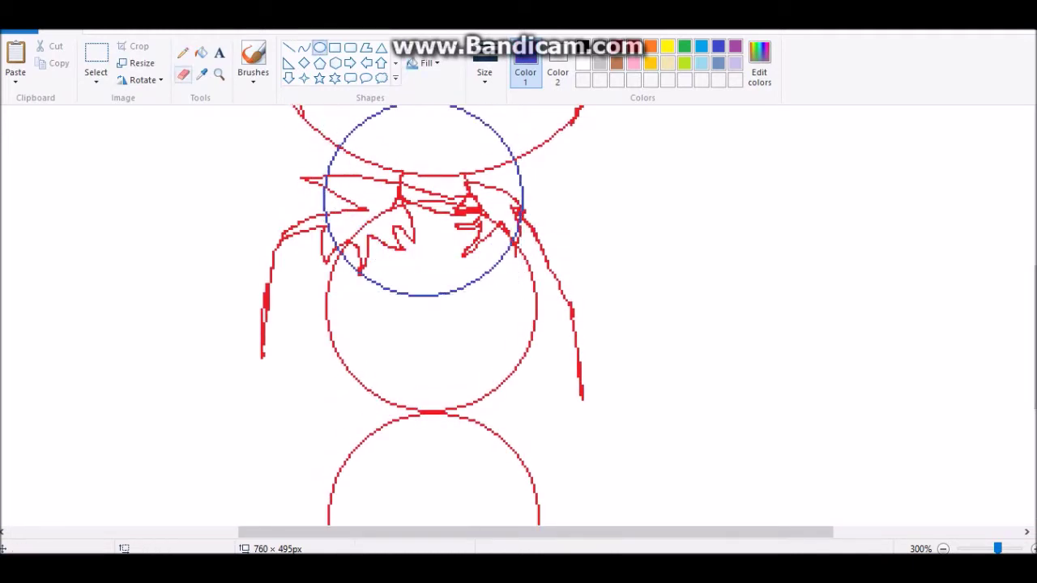
{"action": "left_click", "coordinate": [201, 53]}
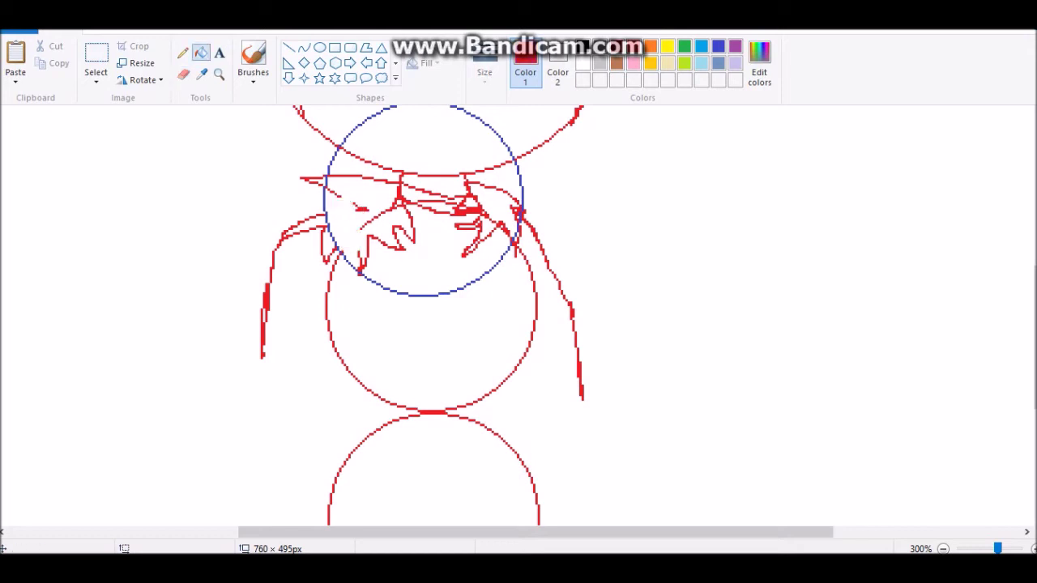
{"action": "left_click", "coordinate": [633, 47]}
{"action": "left_click", "coordinate": [437, 267]}
{"action": "left_click", "coordinate": [344, 214]}
{"action": "left_click", "coordinate": [421, 138]}
{"action": "left_click", "coordinate": [494, 182]}
{"action": "right_click", "coordinate": [494, 183]}
{"action": "left_click", "coordinate": [494, 183]}
{"action": "right_click", "coordinate": [494, 182]}
- Draw a smaller blue circle over the joint of the two red body circles as the small figure's chest
{"action": "left_click", "coordinate": [183, 53]}
{"action": "left_click", "coordinate": [719, 47]}
{"action": "left_click", "coordinate": [320, 47]}
{"action": "left_click_drag", "start_coordinate": [378, 329], "coordinate": [513, 458]}
{"action": "left_click_drag", "start_coordinate": [446, 393], "coordinate": [420, 395]}
- Draw another blue circle inside the lower red body circle, reduced in size and placed directly under the blue chest circle
{"action": "scroll", "coordinate": [438, 324], "scroll_direction": "down", "scroll_amount": 3}
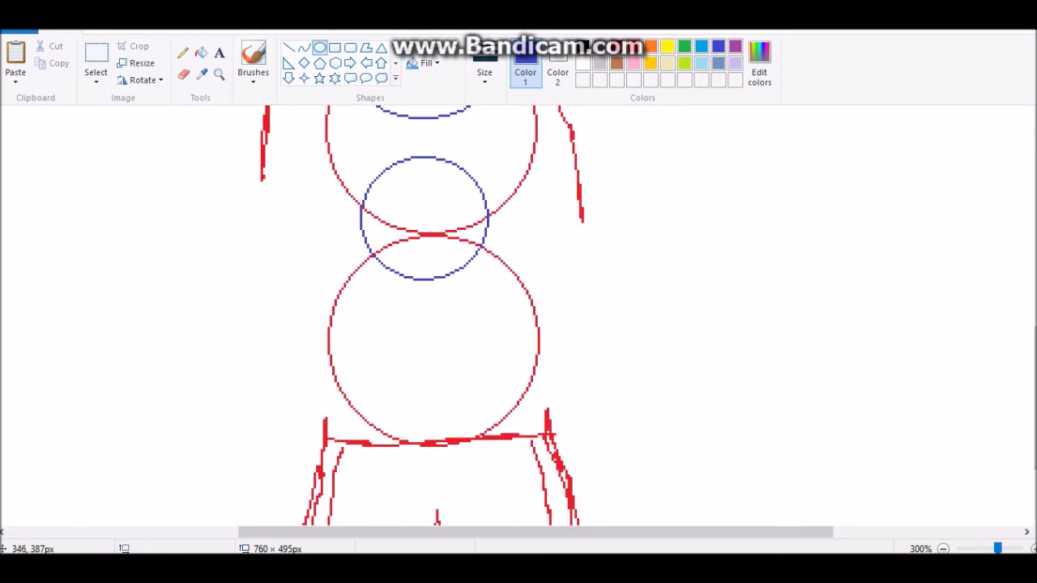
{"action": "left_click_drag", "start_coordinate": [397, 285], "coordinate": [544, 438]}
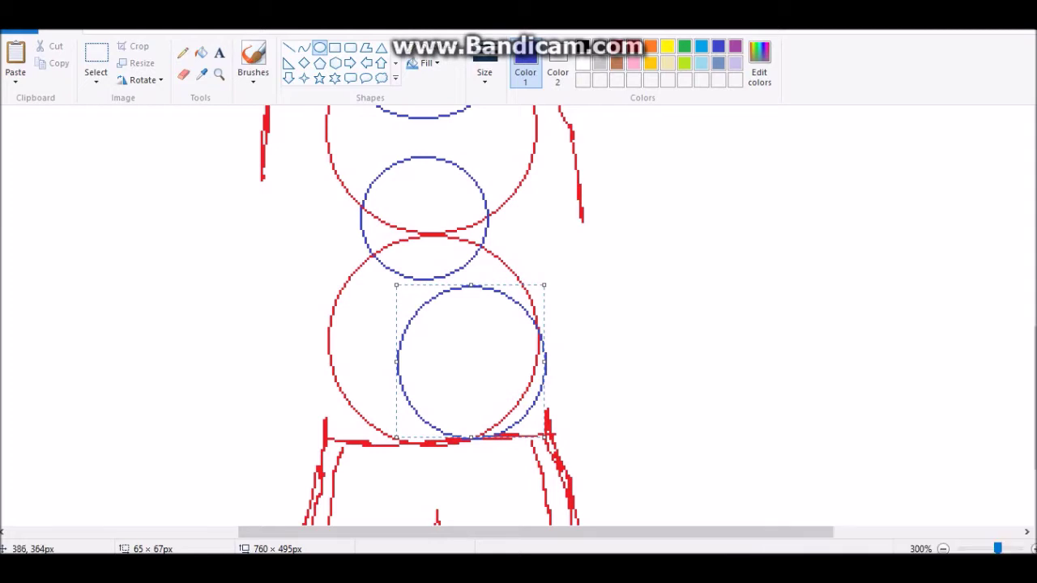
{"action": "left_click_drag", "start_coordinate": [470, 361], "coordinate": [434, 354]}
{"action": "left_click_drag", "start_coordinate": [508, 431], "coordinate": [491, 404]}
- Draw the blue figure's neck and a rounded collar beneath its head in pencil
{"action": "left_click", "coordinate": [182, 52]}
{"action": "scroll", "coordinate": [438, 324], "scroll_direction": "up", "scroll_amount": 2}
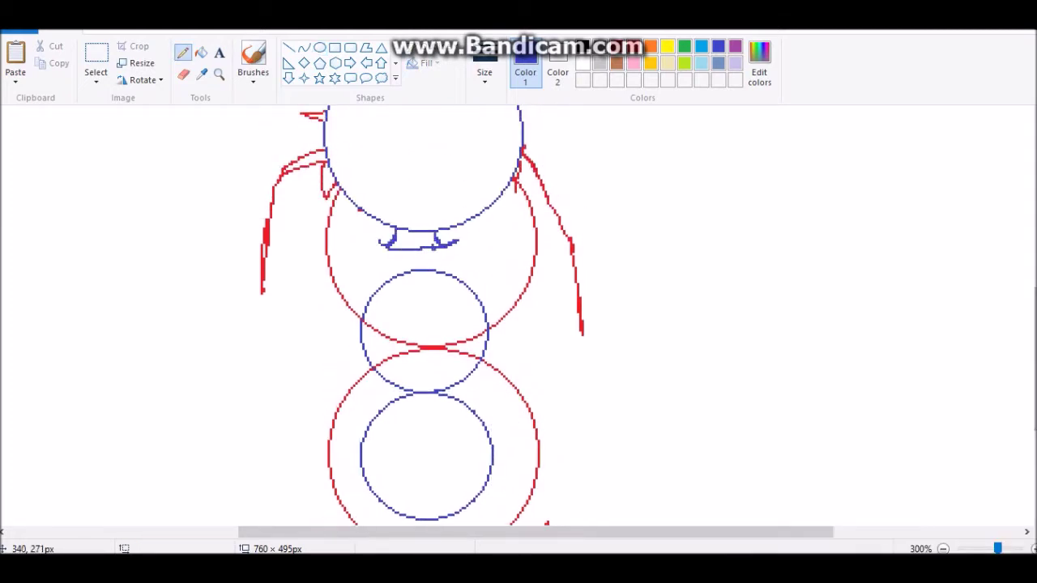
{"action": "mouse_move", "coordinate": [364, 267]}
{"action": "left_mouse_down"}
{"action": "mouse_move", "coordinate": [404, 270]}
{"action": "mouse_move", "coordinate": [465, 255]}
{"action": "mouse_move", "coordinate": [474, 240]}
{"action": "mouse_move", "coordinate": [441, 235]}
{"action": "mouse_move", "coordinate": [520, 259]}
{"action": "mouse_move", "coordinate": [499, 225]}
{"action": "left_mouse_up"}
{"action": "key", "text": "ctrl+z"}
{"action": "key", "text": "ctrl+z"}
{"action": "key", "text": "ctrl+z"}
{"action": "left_click_drag", "start_coordinate": [500, 261], "coordinate": [527, 340]}
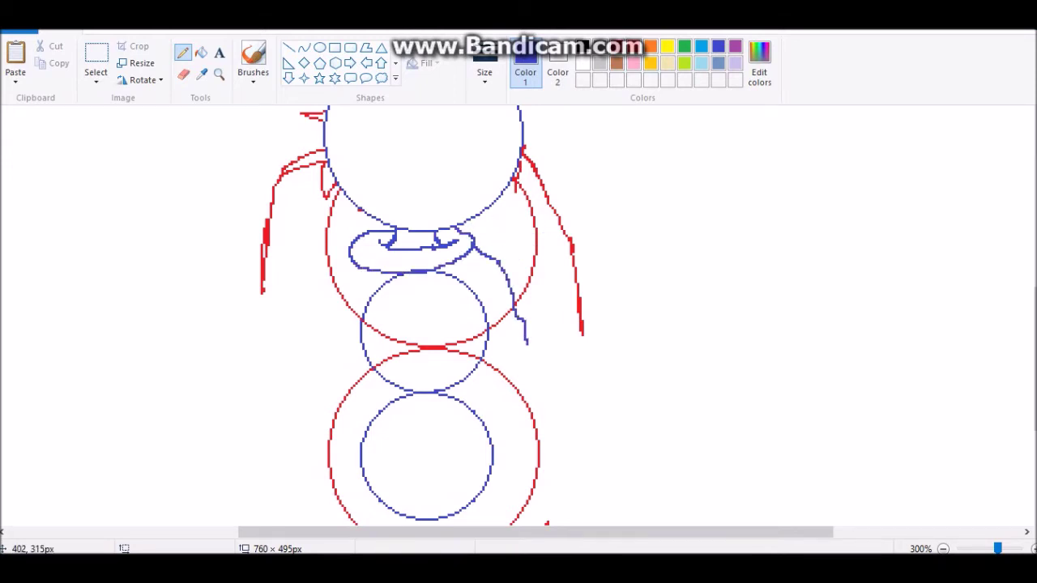
{"action": "mouse_move", "coordinate": [525, 278]}
{"action": "left_mouse_down"}
{"action": "mouse_move", "coordinate": [567, 368]}
{"action": "mouse_move", "coordinate": [491, 227]}
{"action": "left_mouse_up"}
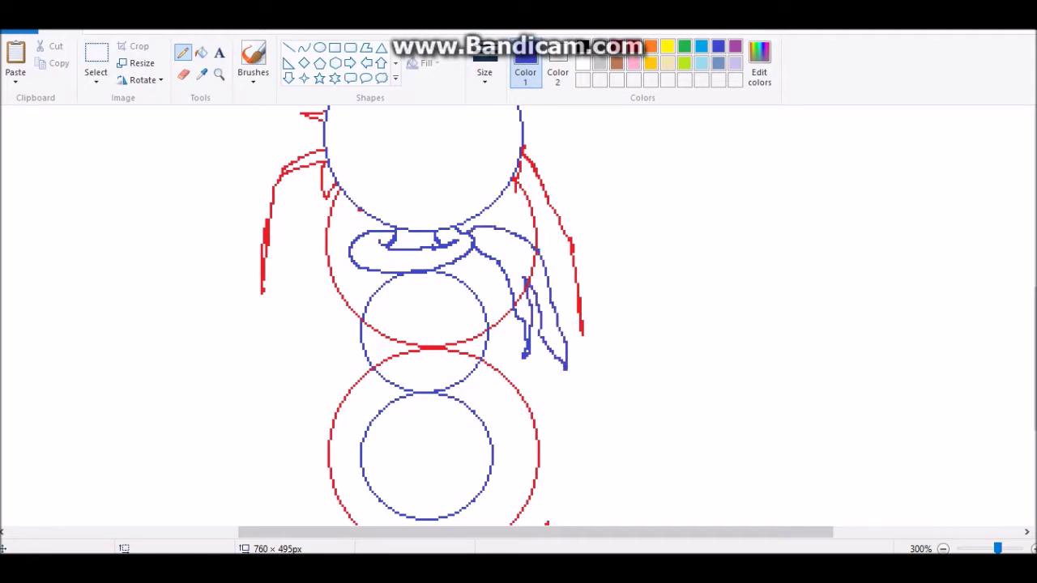
{"action": "key", "text": "ctrl+z"}
{"action": "key", "text": "ctrl+z"}
{"action": "key", "text": "ctrl+z"}
{"action": "key", "text": "ctrl+z"}
{"action": "key", "text": "ctrl+z"}
- Draw the blue figure's sleeves, torso sides and shirt hem, erasing lines that cross the sleeve
{"action": "mouse_move", "coordinate": [476, 235]}
{"action": "left_mouse_down"}
{"action": "mouse_move", "coordinate": [512, 378]}
{"action": "mouse_move", "coordinate": [491, 386]}
{"action": "left_mouse_up"}
{"action": "mouse_move", "coordinate": [341, 251]}
{"action": "left_mouse_down"}
{"action": "mouse_move", "coordinate": [310, 332]}
{"action": "mouse_move", "coordinate": [360, 271]}
{"action": "left_mouse_up"}
{"action": "left_click_drag", "start_coordinate": [353, 324], "coordinate": [356, 436]}
{"action": "mouse_move", "coordinate": [350, 479]}
{"action": "left_mouse_down"}
{"action": "mouse_move", "coordinate": [419, 484]}
{"action": "mouse_move", "coordinate": [488, 470]}
{"action": "mouse_move", "coordinate": [470, 286]}
{"action": "left_mouse_up"}
{"action": "left_click", "coordinate": [183, 73]}
{"action": "mouse_move", "coordinate": [484, 350]}
{"action": "left_mouse_down"}
{"action": "mouse_move", "coordinate": [486, 301]}
{"action": "mouse_move", "coordinate": [475, 370]}
{"action": "left_mouse_up"}
{"action": "left_click", "coordinate": [183, 53]}
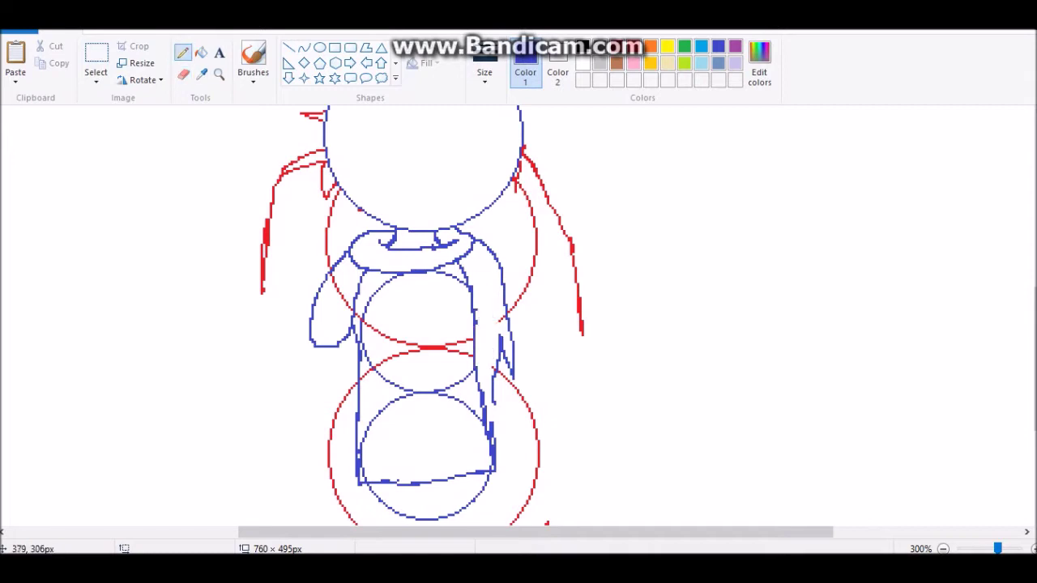
- Refine the blue sleeve edge, erase the lines crossing the middle of the torso and draw the bent forearm
{"action": "left_click_drag", "start_coordinate": [502, 306], "coordinate": [477, 345]}
{"action": "left_click_drag", "start_coordinate": [324, 346], "coordinate": [358, 390]}
{"action": "key", "text": "ctrl+z"}
{"action": "left_click", "coordinate": [183, 74]}
{"action": "mouse_move", "coordinate": [353, 324]}
{"action": "left_mouse_down"}
{"action": "mouse_move", "coordinate": [358, 342]}
{"action": "mouse_move", "coordinate": [473, 357]}
{"action": "mouse_move", "coordinate": [478, 369]}
{"action": "left_mouse_up"}
{"action": "left_click", "coordinate": [183, 52]}
{"action": "left_click_drag", "start_coordinate": [324, 346], "coordinate": [315, 366]}
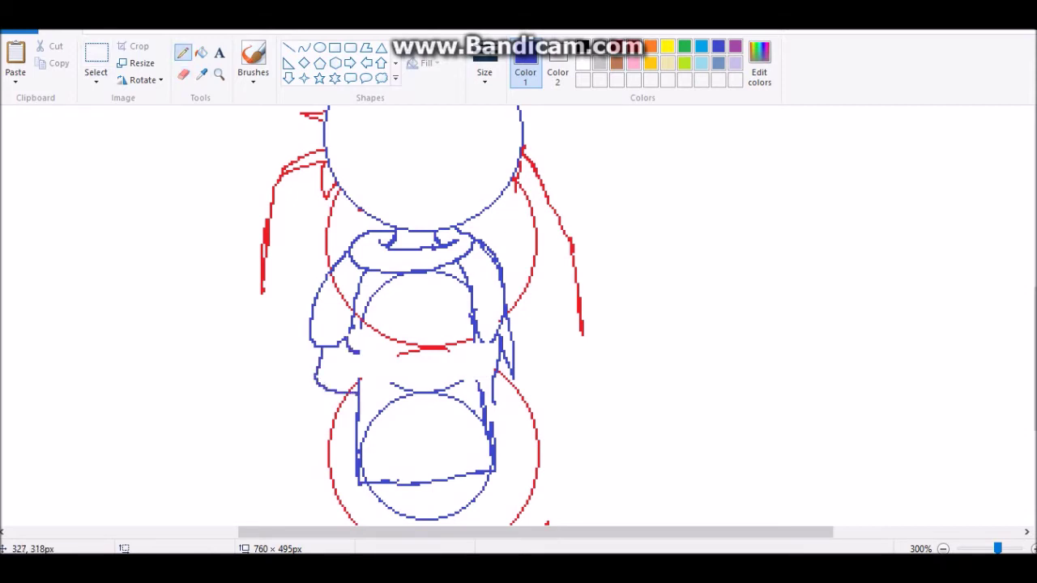
- Clean up the construction lines and edges of the blue torso and draw both hands meeting at its middle
{"action": "left_click", "coordinate": [183, 74]}
{"action": "mouse_move", "coordinate": [422, 350]}
{"action": "left_mouse_down"}
{"action": "mouse_move", "coordinate": [378, 334]}
{"action": "mouse_move", "coordinate": [398, 289]}
{"action": "mouse_move", "coordinate": [445, 350]}
{"action": "mouse_move", "coordinate": [464, 313]}
{"action": "mouse_move", "coordinate": [399, 376]}
{"action": "mouse_move", "coordinate": [366, 461]}
{"action": "mouse_move", "coordinate": [396, 478]}
{"action": "left_mouse_up"}
{"action": "mouse_move", "coordinate": [450, 426]}
{"action": "left_mouse_down"}
{"action": "mouse_move", "coordinate": [484, 431]}
{"action": "mouse_move", "coordinate": [489, 470]}
{"action": "mouse_move", "coordinate": [493, 386]}
{"action": "left_mouse_up"}
{"action": "left_click", "coordinate": [183, 52]}
{"action": "key", "text": "ctrl+z"}
{"action": "left_click_drag", "start_coordinate": [494, 477], "coordinate": [494, 444]}
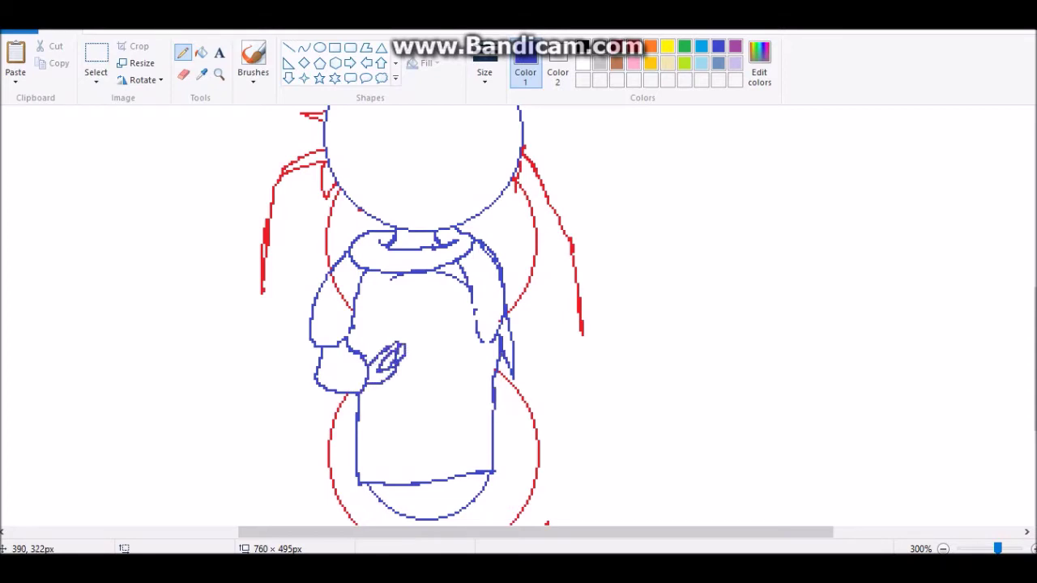
{"action": "left_click_drag", "start_coordinate": [456, 363], "coordinate": [445, 371]}
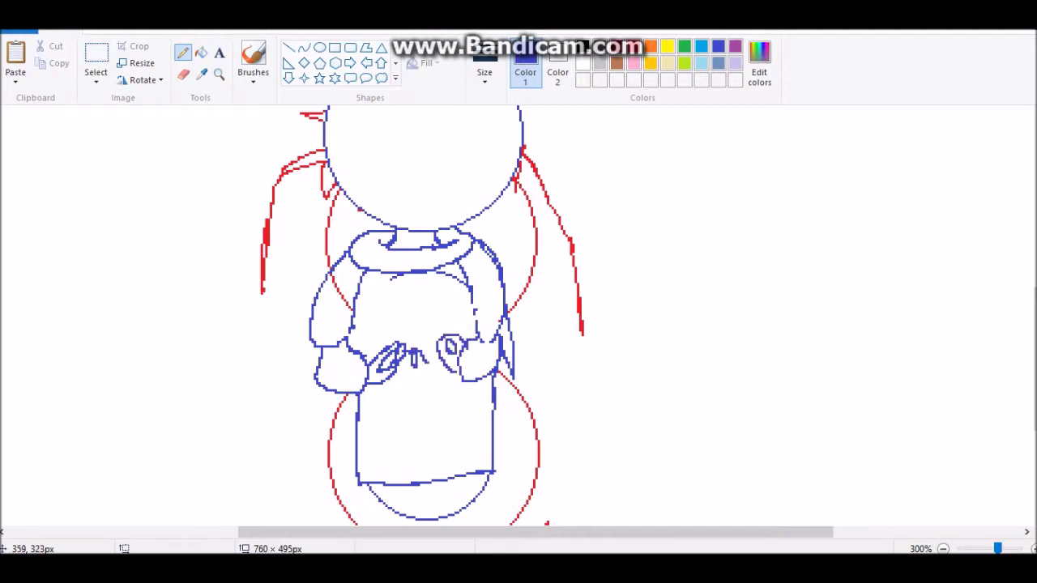
{"action": "key", "text": "ctrl+z"}
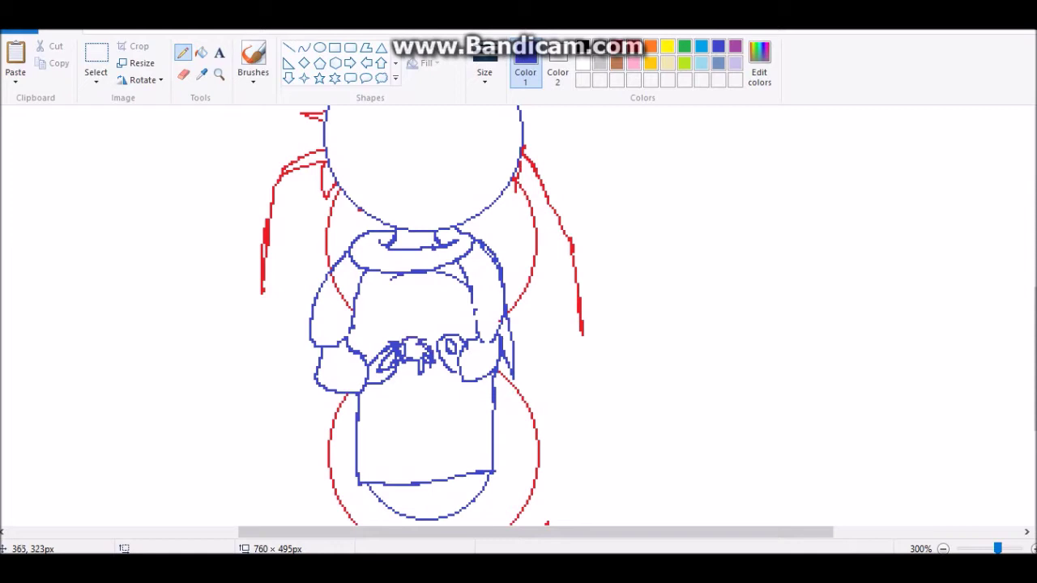
{"action": "scroll", "coordinate": [405, 429], "scroll_direction": "down", "scroll_amount": 5}
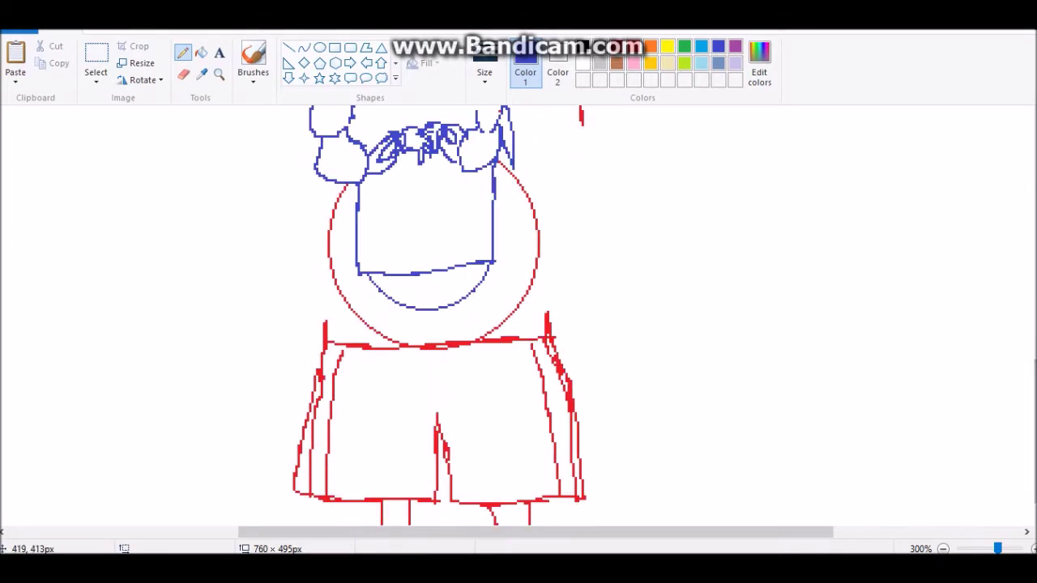
{"action": "scroll", "coordinate": [405, 429], "scroll_direction": "down", "scroll_amount": 2, "text": "ctrl"}
{"action": "left_click", "coordinate": [219, 53]}
{"action": "mouse_move", "coordinate": [364, 144]}
{"action": "left_mouse_down"}
{"action": "mouse_move", "coordinate": [474, 324]}
{"action": "mouse_move", "coordinate": [560, 328]}
{"action": "left_mouse_up"}
{"action": "type", "text": "OMG Hes So Tinyyyyy XD"}
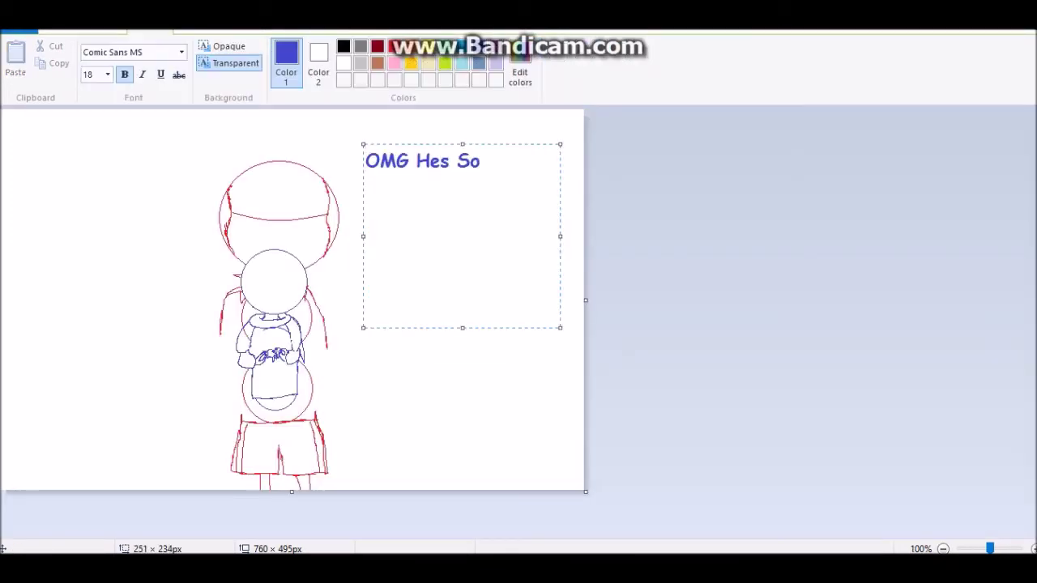
{"action": "key", "text": "ctrl+z"}
{"action": "key", "text": "ctrl+z"}
{"action": "key", "text": "ctrl+z"}
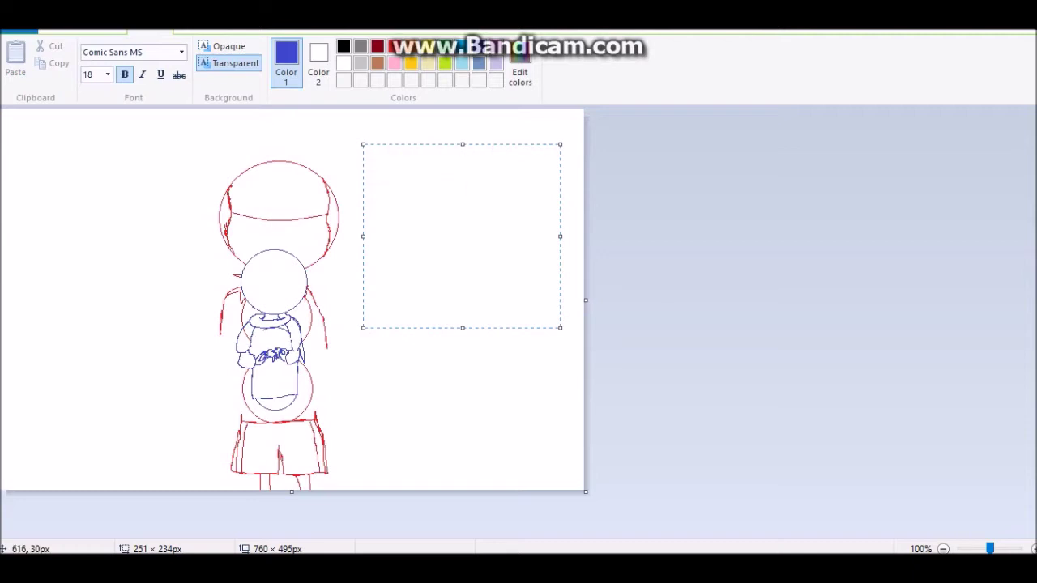
- Enlarge the blue figure with a rectangular selection and shift it slightly upward over the red figure
{"action": "left_click", "coordinate": [96, 81]}
{"action": "left_click", "coordinate": [138, 114]}
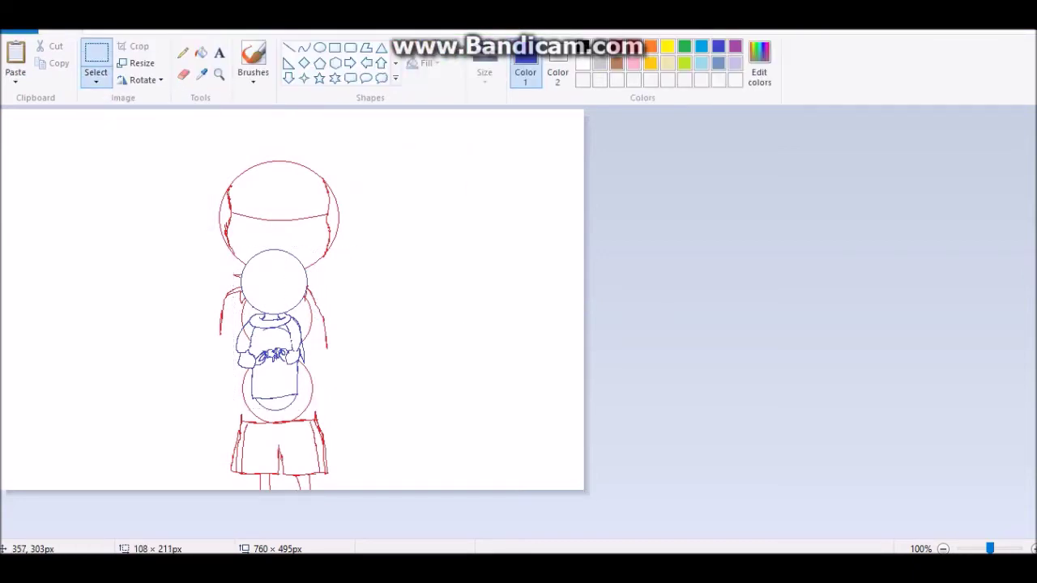
{"action": "left_click_drag", "start_coordinate": [314, 412], "coordinate": [335, 438]}
{"action": "left_click_drag", "start_coordinate": [276, 300], "coordinate": [272, 288]}
- Draw long purple strokes extending outward from both sides of the shorts, with short zigzag hatching beside the hips
{"action": "left_click", "coordinate": [219, 73]}
{"action": "left_click", "coordinate": [316, 140]}
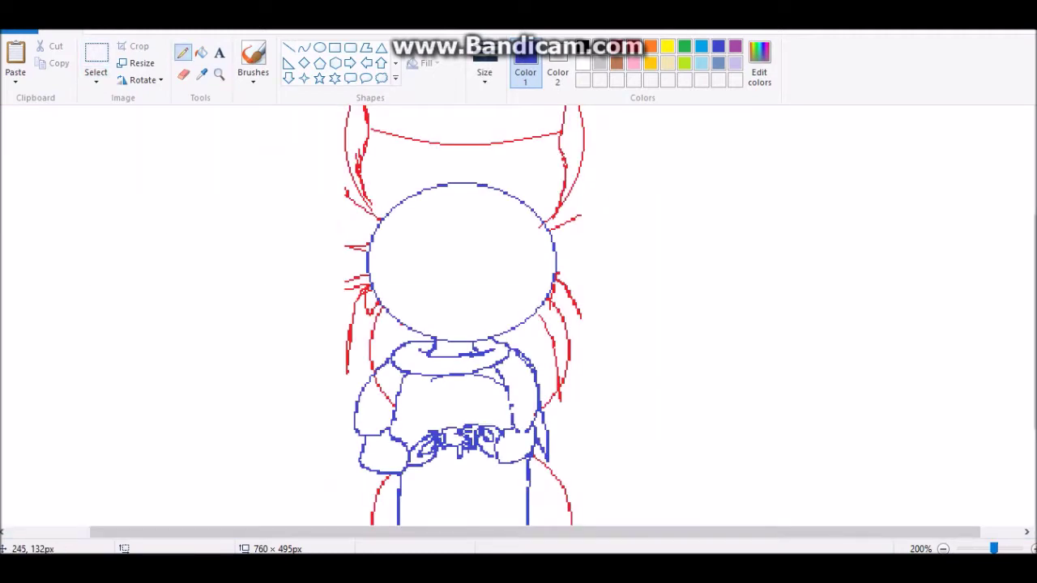
{"action": "scroll", "coordinate": [464, 316], "scroll_direction": "down", "scroll_amount": 2}
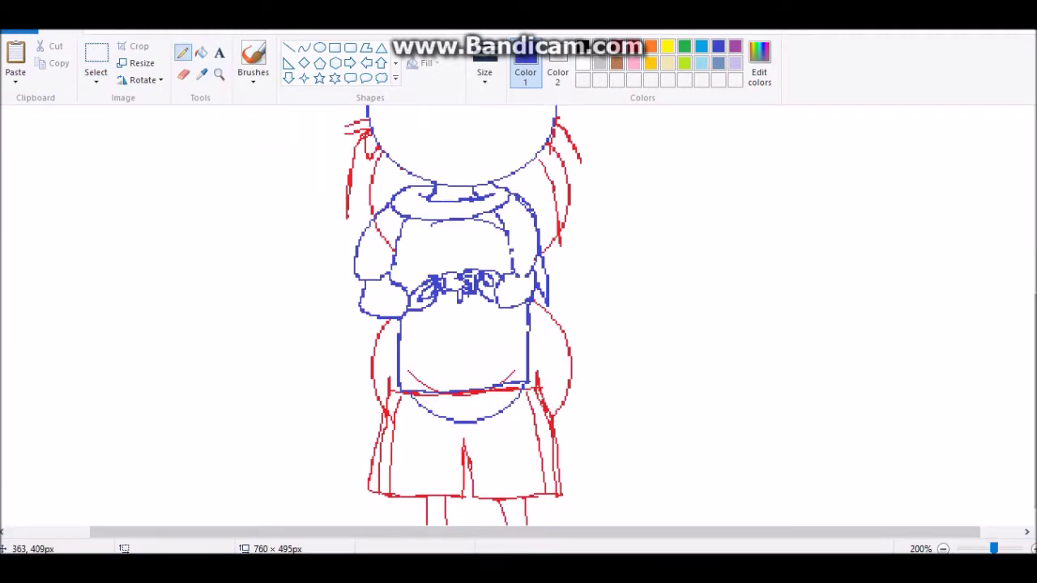
{"action": "left_click", "coordinate": [735, 46]}
{"action": "left_click_drag", "start_coordinate": [134, 391], "coordinate": [390, 408]}
{"action": "mouse_move", "coordinate": [557, 415]}
{"action": "left_mouse_down"}
{"action": "mouse_move", "coordinate": [814, 401]}
{"action": "mouse_move", "coordinate": [693, 415]}
{"action": "left_mouse_up"}
{"action": "mouse_move", "coordinate": [376, 447]}
{"action": "left_mouse_down"}
{"action": "mouse_move", "coordinate": [142, 459]}
{"action": "mouse_move", "coordinate": [85, 431]}
{"action": "left_mouse_up"}
{"action": "left_click_drag", "start_coordinate": [561, 450], "coordinate": [846, 448]}
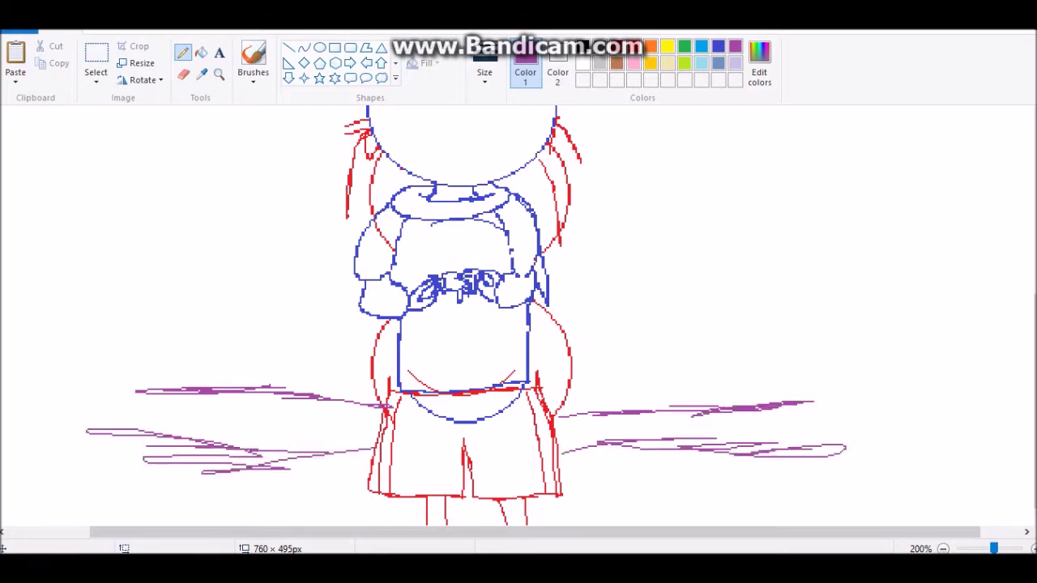
{"action": "left_click_drag", "start_coordinate": [375, 411], "coordinate": [345, 418]}
{"action": "left_click_drag", "start_coordinate": [561, 420], "coordinate": [593, 430]}
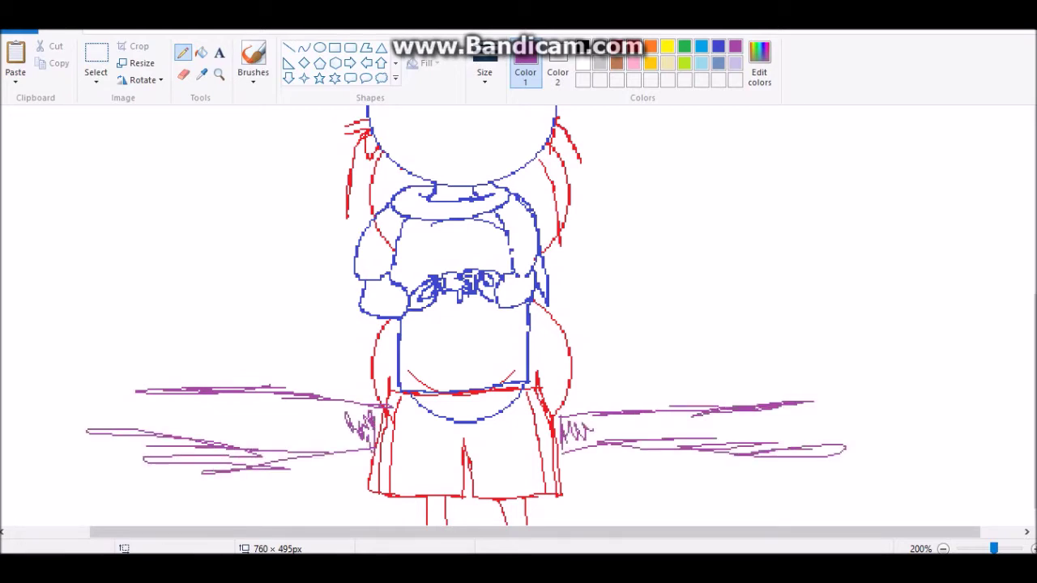
- Draw the blue figure's legs below the shirt hem, over the red shorts, in blue pencil
{"action": "left_click", "coordinate": [717, 46]}
{"action": "left_click_drag", "start_coordinate": [468, 478], "coordinate": [478, 523]}
{"action": "mouse_move", "coordinate": [471, 413]}
{"action": "left_mouse_down"}
{"action": "mouse_move", "coordinate": [490, 418]}
{"action": "mouse_move", "coordinate": [518, 525]}
{"action": "left_mouse_up"}
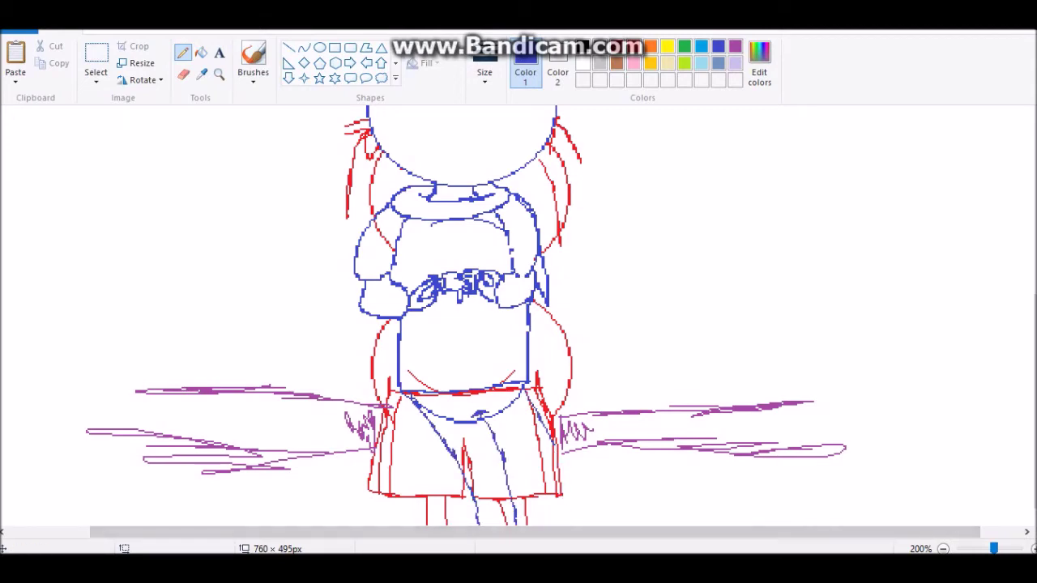
{"action": "left_click_drag", "start_coordinate": [558, 455], "coordinate": [570, 526]}
- Draw the red figure's arms and hands wrapping around the front of the blue figure's torso
{"action": "scroll", "coordinate": [518, 316], "scroll_direction": "up", "scroll_amount": 3}
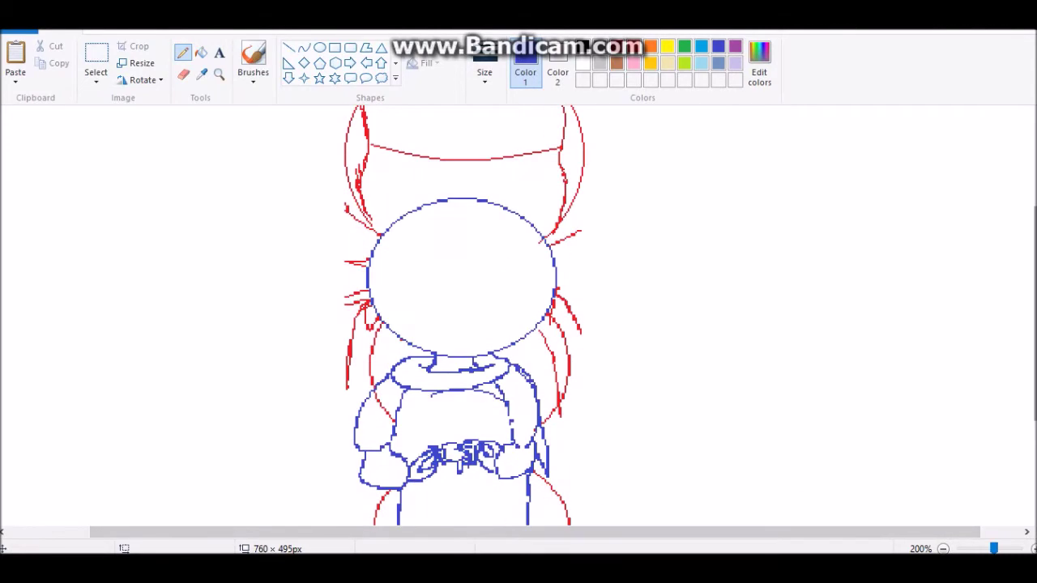
{"action": "scroll", "coordinate": [519, 316], "scroll_direction": "down", "scroll_amount": 1}
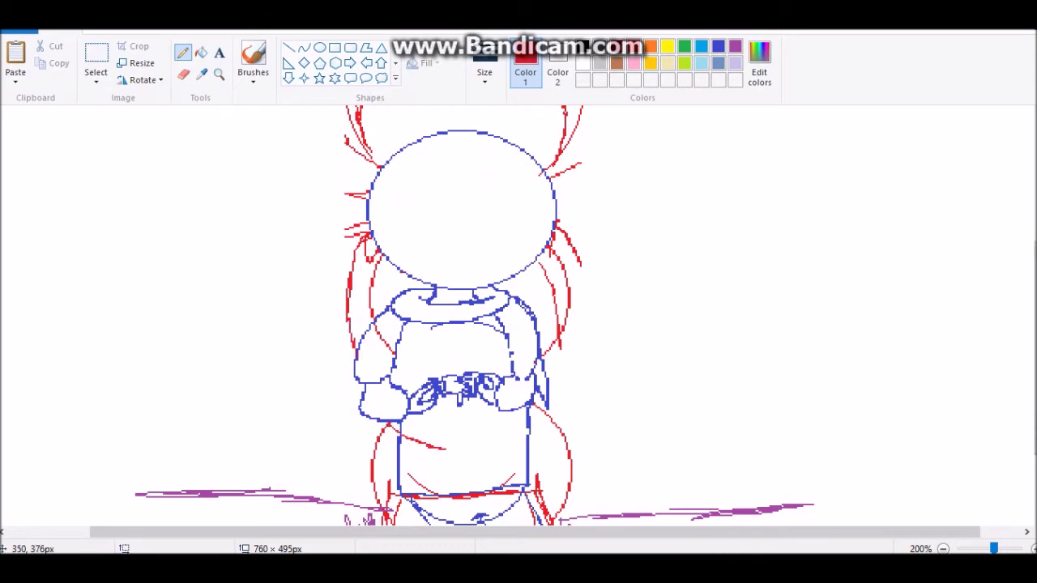
{"action": "left_click_drag", "start_coordinate": [436, 420], "coordinate": [446, 456]}
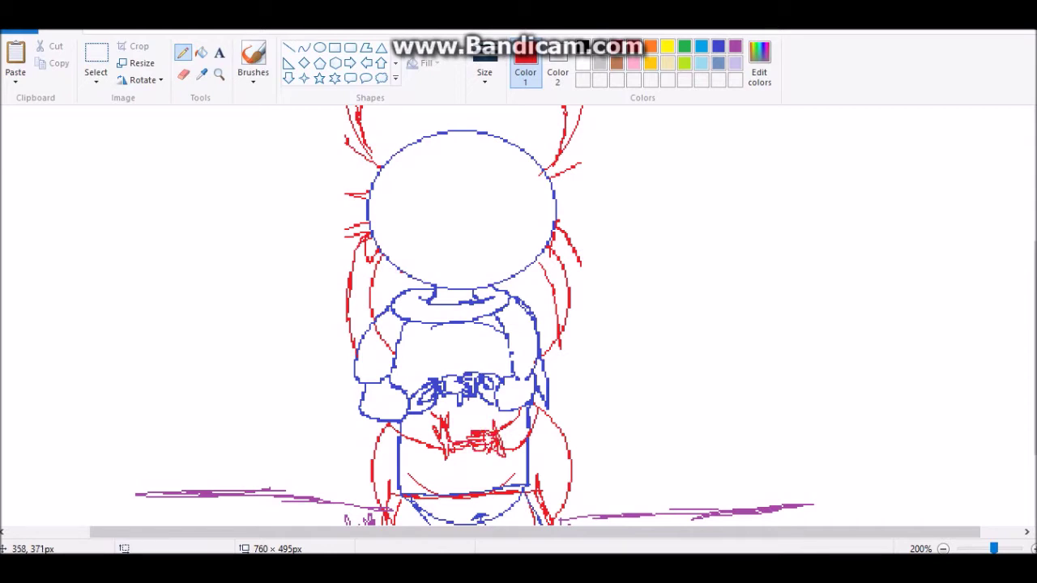
- Draw the red figure's left eye with a small pupil in red pencil and copy it using a rectangular selection
{"action": "scroll", "coordinate": [547, 442], "scroll_direction": "up", "scroll_amount": 4}
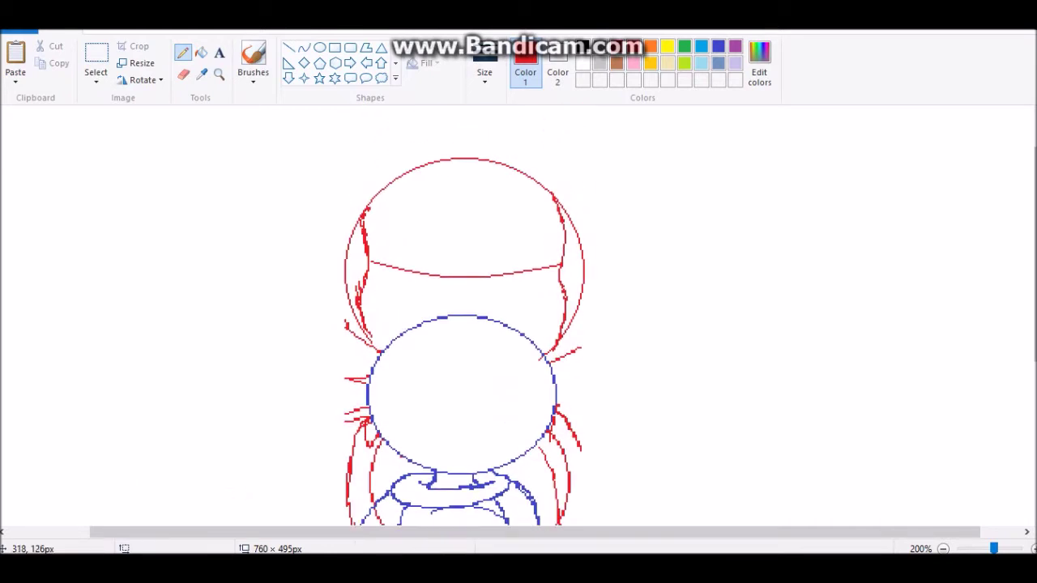
{"action": "left_click_drag", "start_coordinate": [415, 240], "coordinate": [429, 246]}
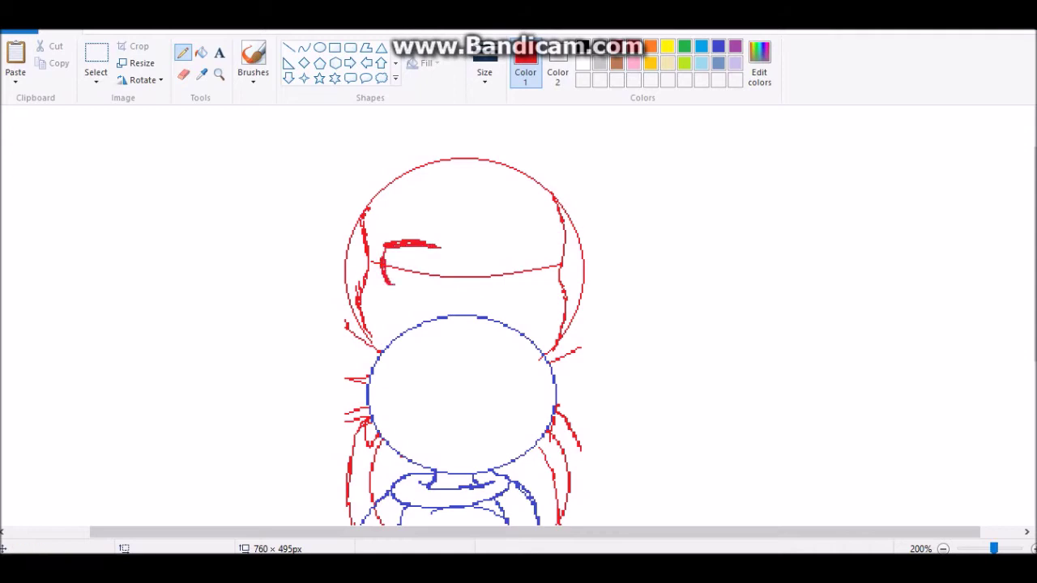
{"action": "left_click", "coordinate": [96, 81]}
{"action": "left_click", "coordinate": [130, 148]}
{"action": "left_click_drag", "start_coordinate": [423, 228], "coordinate": [456, 301]}
{"action": "right_click", "coordinate": [456, 302]}
{"action": "left_click", "coordinate": [492, 327]}
- Try to place the copied eye on the other side of the red face and flip it vertically
{"action": "key", "text": "ctrl+v"}
{"action": "left_click_drag", "start_coordinate": [40, 150], "coordinate": [511, 256]}
{"action": "right_click", "coordinate": [510, 266]}
{"action": "mouse_move", "coordinate": [548, 396]}
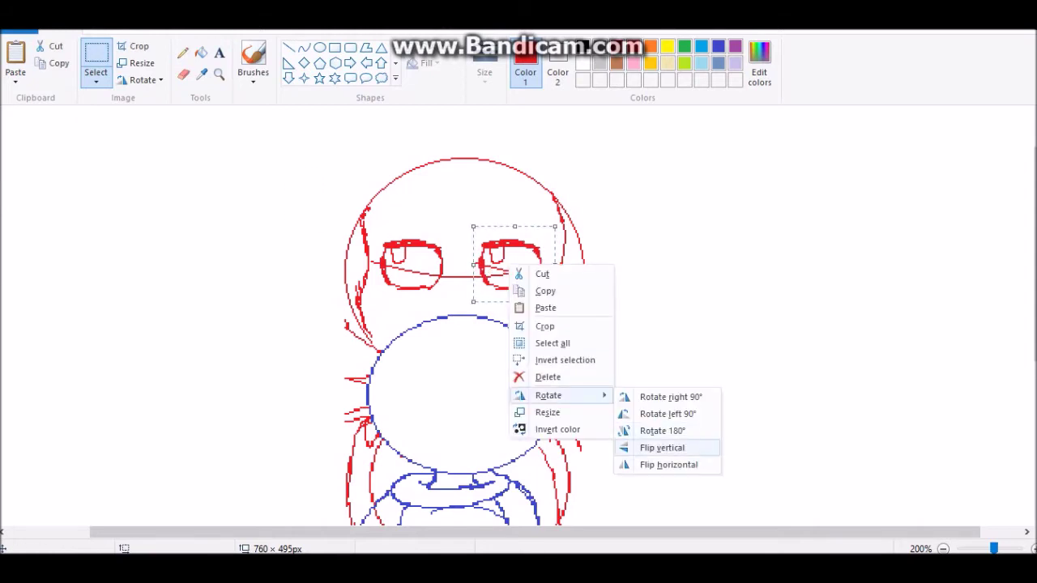
{"action": "left_click", "coordinate": [662, 448]}
{"action": "left_click", "coordinate": [218, 52]}
{"action": "left_click", "coordinate": [152, 118]}
{"action": "key", "text": "ctrl+z"}
{"action": "key", "text": "ctrl+z"}
- Paste the copied eye as the red figure's right eye and pencil a small nose and blush squiggles below the eyes
{"action": "left_click", "coordinate": [16, 61]}
{"action": "left_click_drag", "start_coordinate": [41, 150], "coordinate": [510, 261]}
{"action": "left_click", "coordinate": [183, 53]}
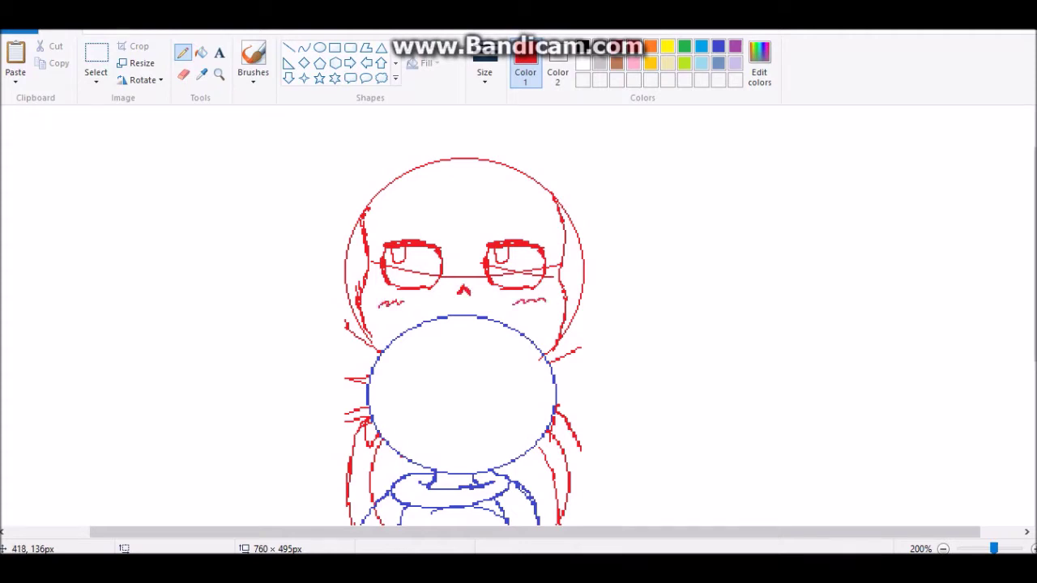
- Try to draw a blue cheek contour along the left side of the blue figure's head circle
{"action": "scroll", "coordinate": [518, 316], "scroll_direction": "down", "scroll_amount": 1}
{"action": "left_click", "coordinate": [218, 73]}
{"action": "left_click", "coordinate": [462, 324]}
{"action": "left_click", "coordinate": [462, 324]}
{"action": "left_click_drag", "start_coordinate": [392, 407], "coordinate": [348, 350]}
{"action": "left_click_drag", "start_coordinate": [348, 350], "coordinate": [339, 214]}
{"action": "key", "text": "ctrl+z"}
{"action": "key", "text": "ctrl+z"}
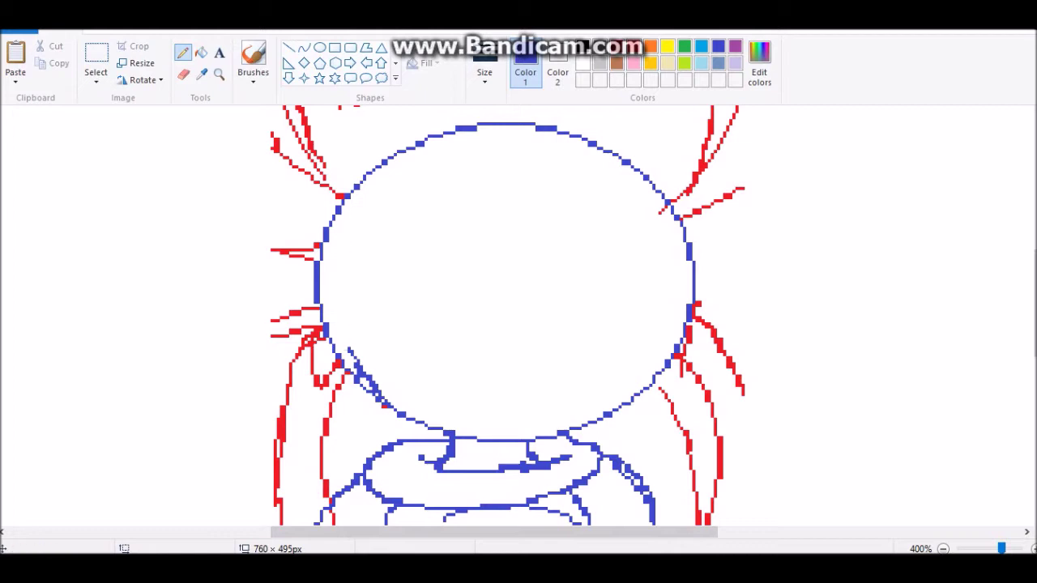
{"action": "key", "text": "ctrl+z"}
- Draw the blue figure's face contour inside the right side of its head circle in blue pencil
{"action": "left_click_drag", "start_coordinate": [630, 400], "coordinate": [641, 174]}
{"action": "key", "text": "ctrl+z"}
{"action": "left_click_drag", "start_coordinate": [648, 327], "coordinate": [637, 264]}
{"action": "key", "text": "ctrl+z"}
{"action": "scroll", "coordinate": [507, 316], "scroll_direction": "up", "scroll_amount": 3}
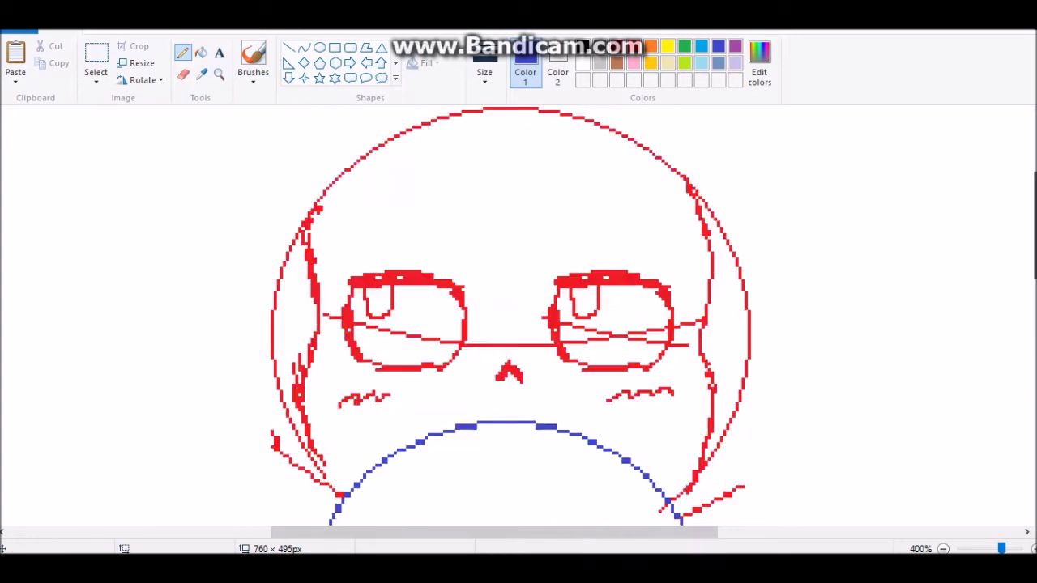
{"action": "mouse_move", "coordinate": [648, 445]}
{"action": "left_mouse_down"}
{"action": "mouse_move", "coordinate": [658, 363]}
{"action": "mouse_move", "coordinate": [644, 236]}
{"action": "left_mouse_up"}
- Draw a downward-bowed blue guideline across the blue figure's face with the Curve tool
{"action": "mouse_move", "coordinate": [353, 348]}
{"action": "left_mouse_down"}
{"action": "mouse_move", "coordinate": [394, 325]}
{"action": "mouse_move", "coordinate": [461, 353]}
{"action": "left_mouse_up"}
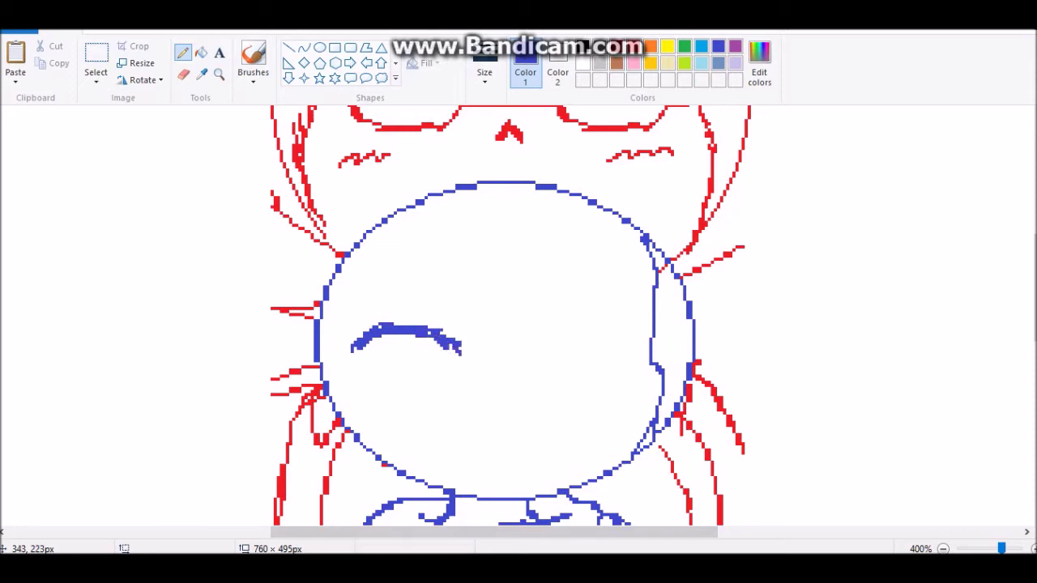
{"action": "key", "text": "ctrl+z"}
{"action": "left_click", "coordinate": [303, 47]}
{"action": "left_click_drag", "start_coordinate": [319, 352], "coordinate": [650, 355]}
{"action": "left_click_drag", "start_coordinate": [486, 354], "coordinate": [567, 381]}
- Draw the blue figure's closed eyes, nose, toothy mouth and blush marks in blue pencil
{"action": "left_click", "coordinate": [182, 53]}
{"action": "mouse_move", "coordinate": [482, 338]}
{"action": "left_mouse_down"}
{"action": "mouse_move", "coordinate": [394, 354]}
{"action": "mouse_move", "coordinate": [391, 367]}
{"action": "left_mouse_up"}
{"action": "left_click_drag", "start_coordinate": [460, 342], "coordinate": [487, 368]}
{"action": "mouse_move", "coordinate": [529, 395]}
{"action": "left_mouse_down"}
{"action": "mouse_move", "coordinate": [543, 398]}
{"action": "mouse_move", "coordinate": [609, 342]}
{"action": "mouse_move", "coordinate": [646, 366]}
{"action": "left_mouse_up"}
{"action": "left_click_drag", "start_coordinate": [606, 347], "coordinate": [615, 356]}
{"action": "mouse_move", "coordinate": [451, 438]}
{"action": "left_mouse_down"}
{"action": "mouse_move", "coordinate": [482, 470]}
{"action": "mouse_move", "coordinate": [450, 438]}
{"action": "left_mouse_up"}
{"action": "left_click_drag", "start_coordinate": [359, 401], "coordinate": [397, 407]}
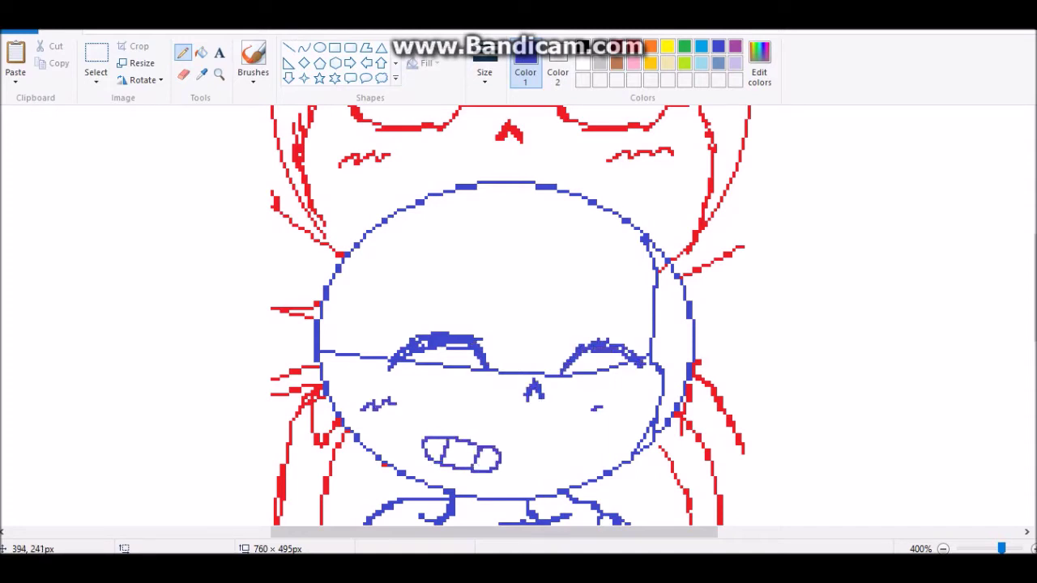
- Write the comment "Good Enough xD" beside the drawing and delete it
{"action": "scroll", "coordinate": [519, 324], "scroll_direction": "down", "scroll_amount": 1}
{"action": "scroll", "coordinate": [519, 324], "scroll_direction": "down", "scroll_amount": 1}
{"action": "left_click", "coordinate": [218, 53]}
{"action": "left_click_drag", "start_coordinate": [51, 139], "coordinate": [224, 231]}
{"action": "type", "text": "Good Enough xD"}
{"action": "key", "text": "BackSpace"}
{"action": "key", "text": "BackSpace"}
{"action": "key", "text": "BackSpace"}
{"action": "key", "text": "ctrl+a"}
{"action": "key", "text": "Delete"}
{"action": "key", "text": "Escape"}
- Move the whole drawing toward the canvas's upper-left corner and shrink the canvas to about 548 × 440 px
{"action": "left_click_drag", "start_coordinate": [51, 115], "coordinate": [556, 475]}
{"action": "mouse_move", "coordinate": [284, 324]}
{"action": "left_mouse_down"}
{"action": "mouse_move", "coordinate": [184, 291]}
{"action": "mouse_move", "coordinate": [197, 282]}
{"action": "left_mouse_up"}
{"action": "mouse_move", "coordinate": [584, 491]}
{"action": "left_mouse_down"}
{"action": "mouse_move", "coordinate": [537, 462]}
{"action": "mouse_move", "coordinate": [422, 449]}
{"action": "left_mouse_up"}
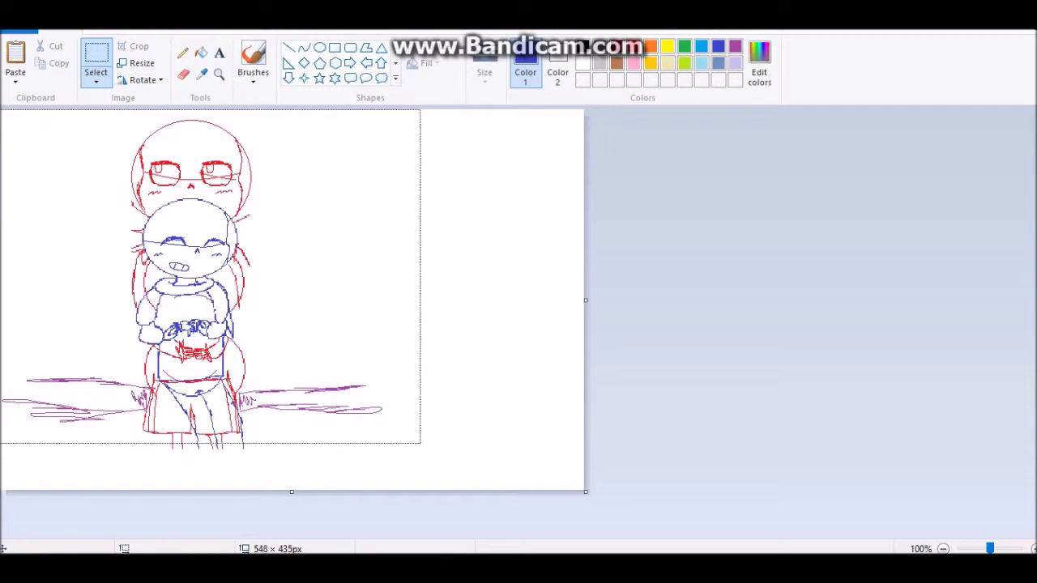
- Trace the red figure's left eye and pupil with thicker black lines using the Curve tool
{"action": "left_click", "coordinate": [303, 48]}
{"action": "left_click", "coordinate": [484, 77]}
{"action": "left_click", "coordinate": [519, 166]}
{"action": "scroll", "coordinate": [210, 283], "scroll_direction": "up", "scroll_amount": 3}
{"action": "left_click_drag", "start_coordinate": [301, 227], "coordinate": [401, 243]}
{"action": "left_click_drag", "start_coordinate": [348, 268], "coordinate": [368, 302]}
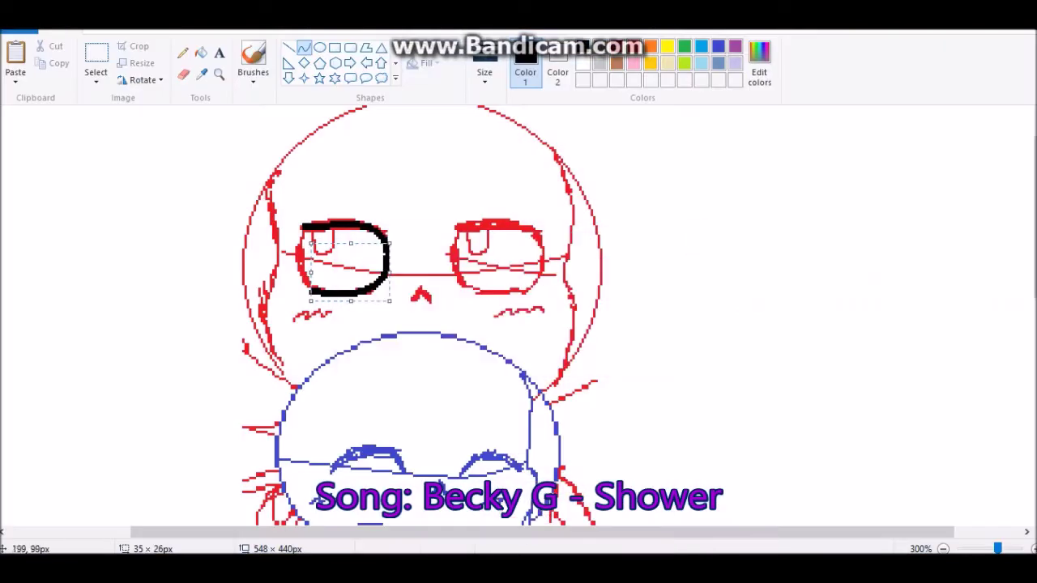
{"action": "mouse_move", "coordinate": [310, 296]}
{"action": "left_mouse_down"}
{"action": "mouse_move", "coordinate": [306, 228]}
{"action": "mouse_move", "coordinate": [293, 267]}
{"action": "left_mouse_up"}
{"action": "left_click_drag", "start_coordinate": [308, 229], "coordinate": [334, 231]}
- Trace the outline of the red figure's right eye and its nose in black
{"action": "left_click_drag", "start_coordinate": [467, 221], "coordinate": [472, 293]}
{"action": "mouse_move", "coordinate": [465, 259]}
{"action": "left_mouse_down"}
{"action": "mouse_move", "coordinate": [450, 259]}
{"action": "mouse_move", "coordinate": [535, 243]}
{"action": "mouse_move", "coordinate": [526, 220]}
{"action": "mouse_move", "coordinate": [502, 212]}
{"action": "left_mouse_up"}
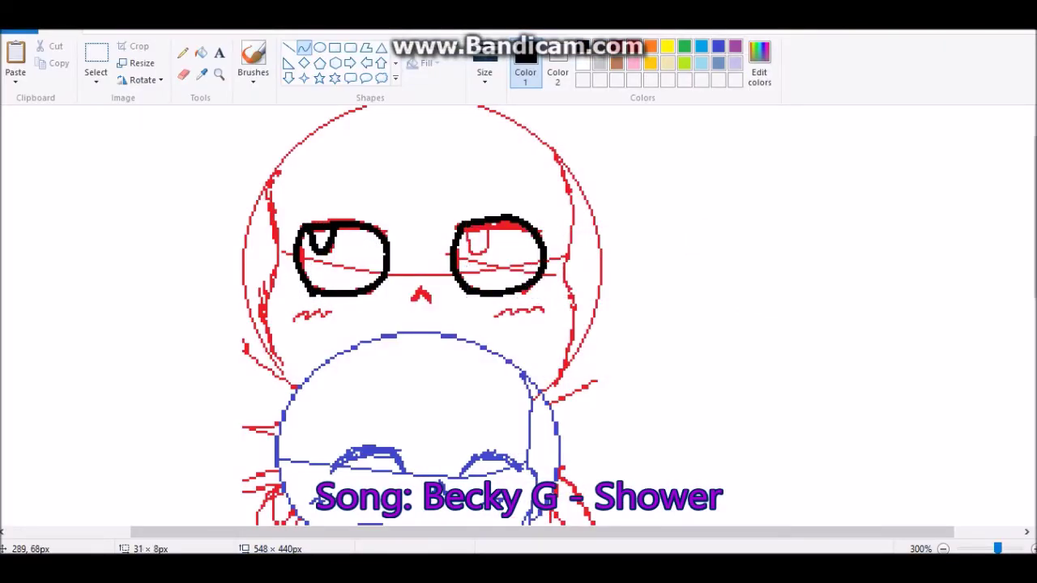
{"action": "left_click", "coordinate": [289, 47]}
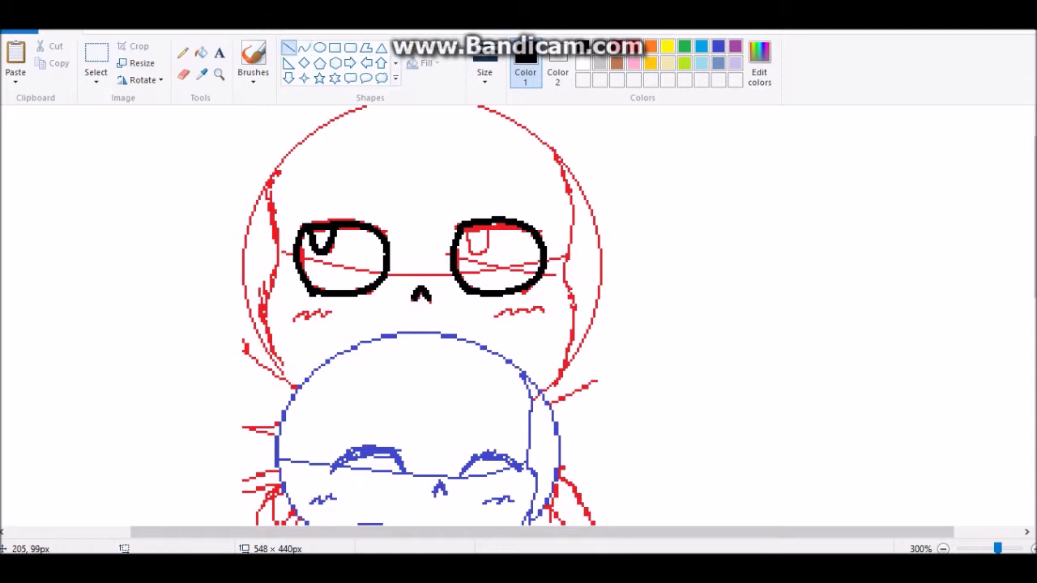
- Trace the red figure's skull in black with curves along both sides, the cheeks and the top of the head
{"action": "left_click", "coordinate": [303, 47]}
{"action": "left_click_drag", "start_coordinate": [270, 176], "coordinate": [271, 284]}
{"action": "left_click_drag", "start_coordinate": [271, 235], "coordinate": [274, 243]}
{"action": "left_click_drag", "start_coordinate": [268, 288], "coordinate": [296, 390]}
{"action": "left_click_drag", "start_coordinate": [280, 340], "coordinate": [257, 328]}
{"action": "mouse_move", "coordinate": [567, 275]}
{"action": "left_mouse_down"}
{"action": "mouse_move", "coordinate": [532, 397]}
{"action": "mouse_move", "coordinate": [551, 243]}
{"action": "mouse_move", "coordinate": [543, 105]}
{"action": "mouse_move", "coordinate": [640, 133]}
{"action": "left_mouse_up"}
{"action": "left_click_drag", "start_coordinate": [567, 274], "coordinate": [555, 146]}
{"action": "left_click_drag", "start_coordinate": [555, 145], "coordinate": [596, 225]}
{"action": "left_click_drag", "start_coordinate": [274, 176], "coordinate": [555, 147]}
{"action": "left_click_drag", "start_coordinate": [413, 162], "coordinate": [421, 93]}
{"action": "left_click_drag", "start_coordinate": [316, 146], "coordinate": [301, 122]}
{"action": "left_click_drag", "start_coordinate": [517, 200], "coordinate": [515, 205]}
- Trace the blue figure's two closed eyes and its nose in black
{"action": "scroll", "coordinate": [362, 302], "scroll_direction": "down", "scroll_amount": 3}
{"action": "left_click_drag", "start_coordinate": [330, 323], "coordinate": [406, 322]}
{"action": "left_click_drag", "start_coordinate": [369, 322], "coordinate": [391, 288]}
{"action": "left_click_drag", "start_coordinate": [486, 319], "coordinate": [519, 321]}
{"action": "left_click_drag", "start_coordinate": [488, 322], "coordinate": [488, 292]}
{"action": "left_click_drag", "start_coordinate": [475, 345], "coordinate": [440, 328]}
- Trace the blue figure's mouth and its tooth lines in black
{"action": "mouse_move", "coordinate": [355, 380]}
{"action": "left_mouse_down"}
{"action": "mouse_move", "coordinate": [414, 397]}
{"action": "mouse_move", "coordinate": [366, 396]}
{"action": "left_mouse_up"}
{"action": "left_click", "coordinate": [288, 47]}
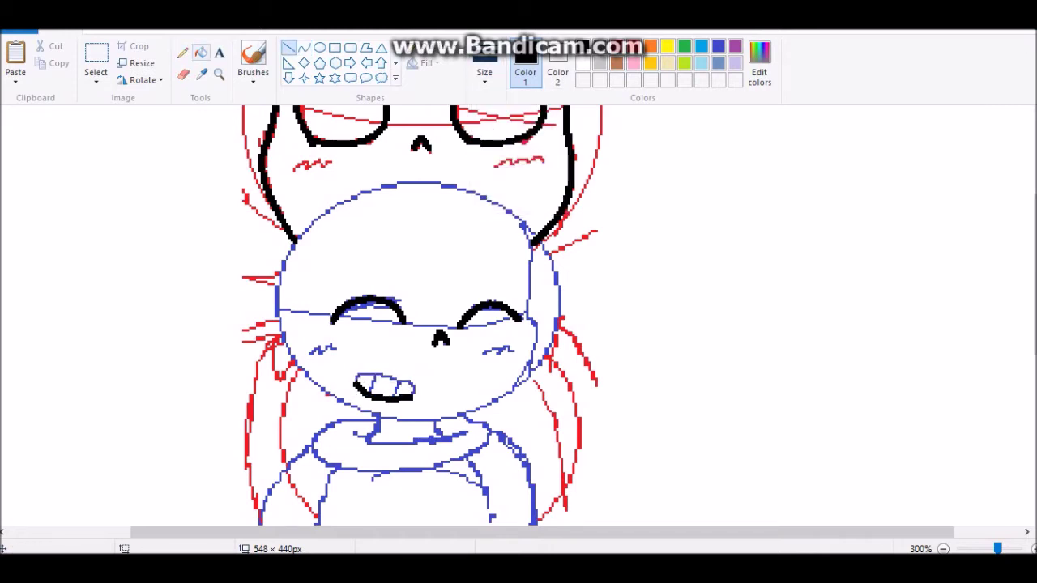
{"action": "left_click", "coordinate": [183, 52]}
{"action": "left_click", "coordinate": [484, 73]}
{"action": "left_click", "coordinate": [519, 129]}
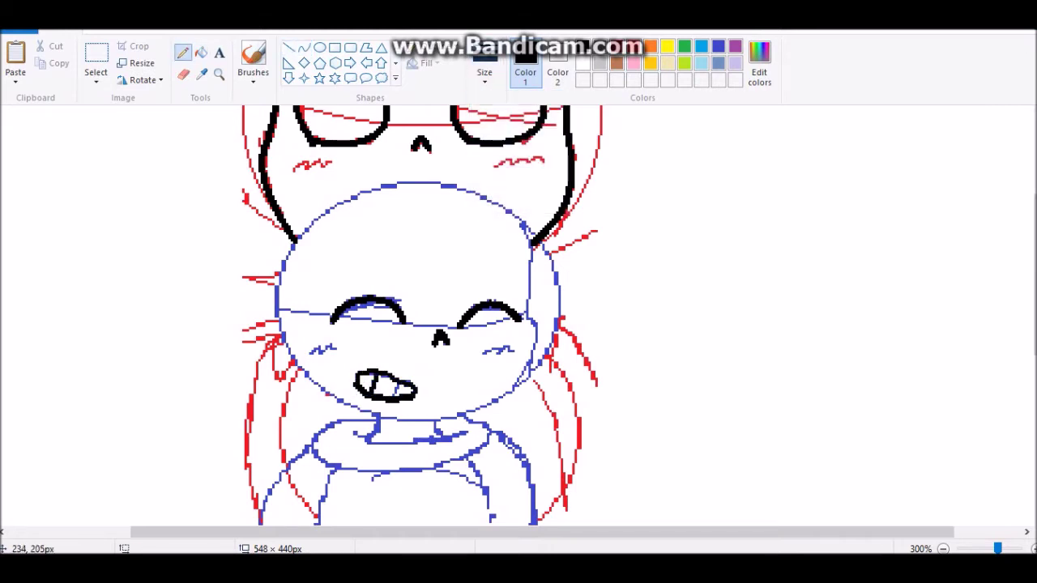
- Trace the blue figure's jaw, cheeks and head outline with black curves
{"action": "left_click", "coordinate": [304, 47]}
{"action": "left_click_drag", "start_coordinate": [278, 289], "coordinate": [378, 418]}
{"action": "left_click_drag", "start_coordinate": [327, 353], "coordinate": [293, 371]}
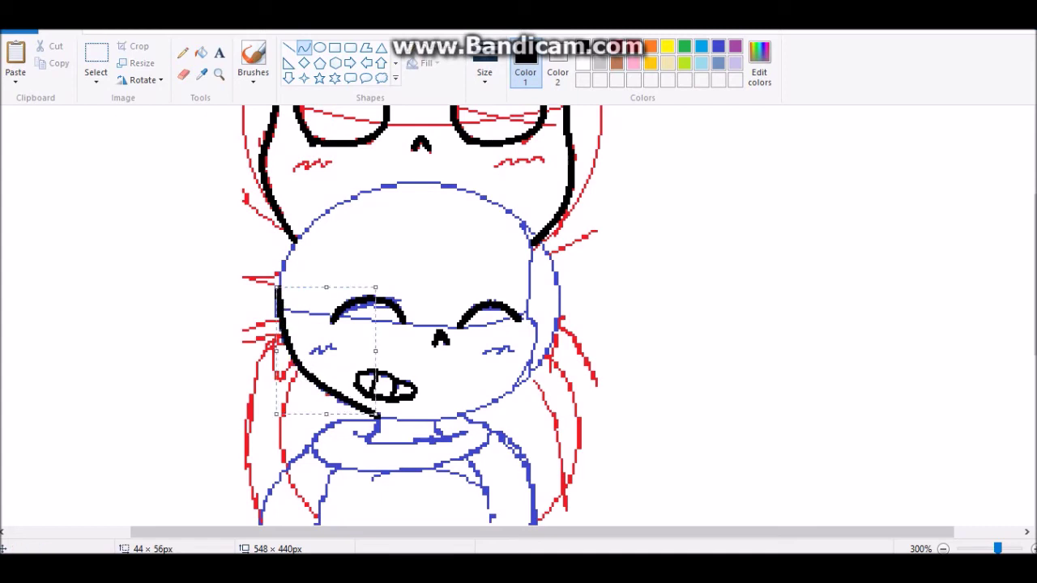
{"action": "left_click_drag", "start_coordinate": [377, 418], "coordinate": [533, 356]}
{"action": "left_click_drag", "start_coordinate": [456, 387], "coordinate": [478, 430]}
{"action": "mouse_move", "coordinate": [528, 363]}
{"action": "left_mouse_down"}
{"action": "mouse_move", "coordinate": [541, 315]}
{"action": "mouse_move", "coordinate": [535, 356]}
{"action": "left_mouse_up"}
{"action": "left_click_drag", "start_coordinate": [532, 319], "coordinate": [275, 287]}
{"action": "left_click", "coordinate": [533, 243]}
{"action": "left_click_drag", "start_coordinate": [392, 249], "coordinate": [389, 166]}
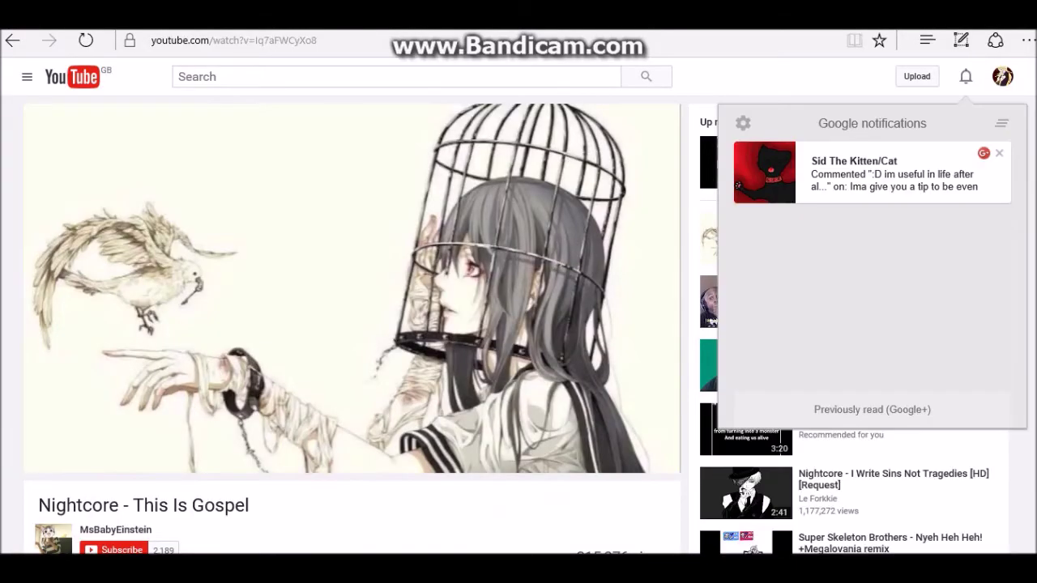
- Switch to YouTube, open the "Paramore - Monster Lyrics !" video and bring up its playback options
{"action": "left_click", "coordinate": [745, 430]}
{"action": "right_click", "coordinate": [401, 301]}
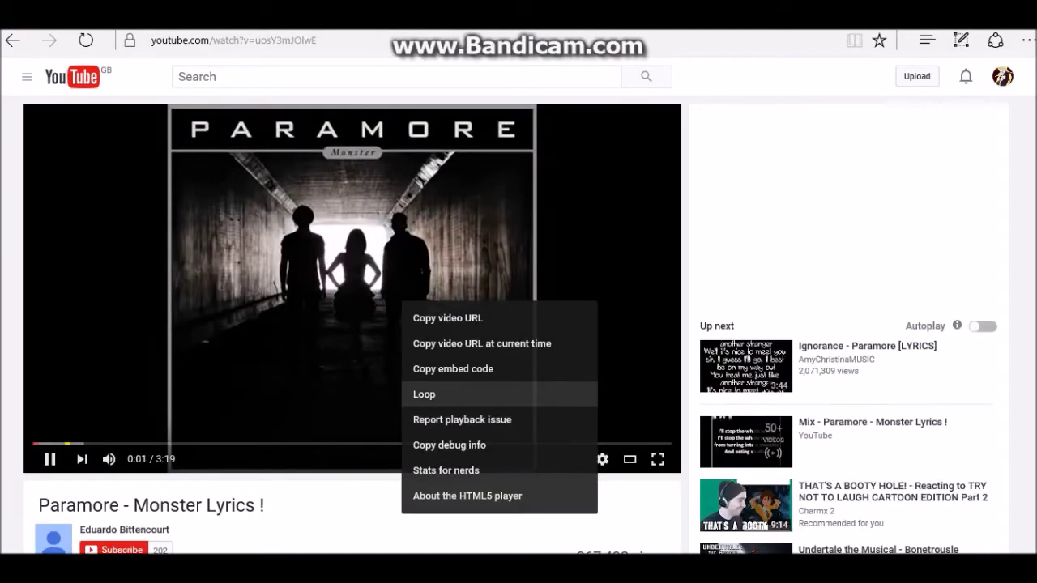
- Open the comment notification and write the reply "c: Everyone Is Useful Somehow xx"
{"action": "left_click", "coordinate": [966, 77]}
{"action": "left_click", "coordinate": [856, 173]}
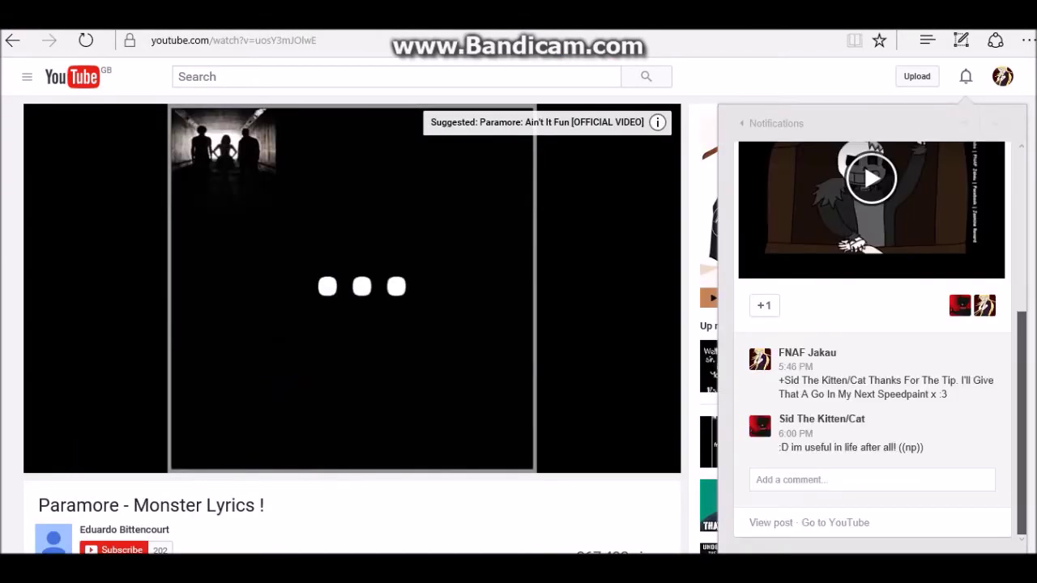
{"action": "left_click", "coordinate": [887, 486]}
{"action": "type", "text": "c: Everyone Is Useful"}
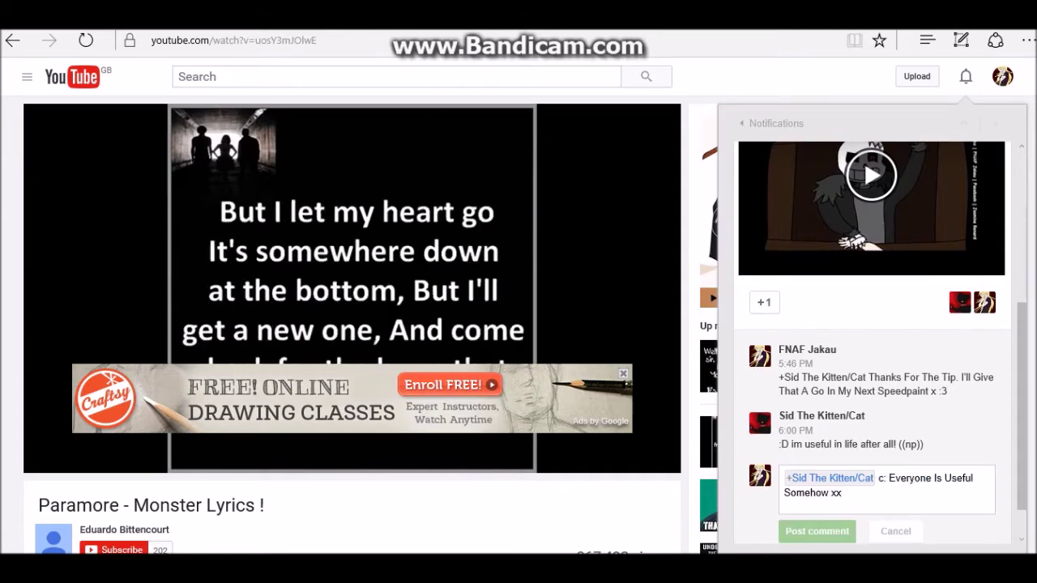
{"action": "key", "text": "alt+Tab"}
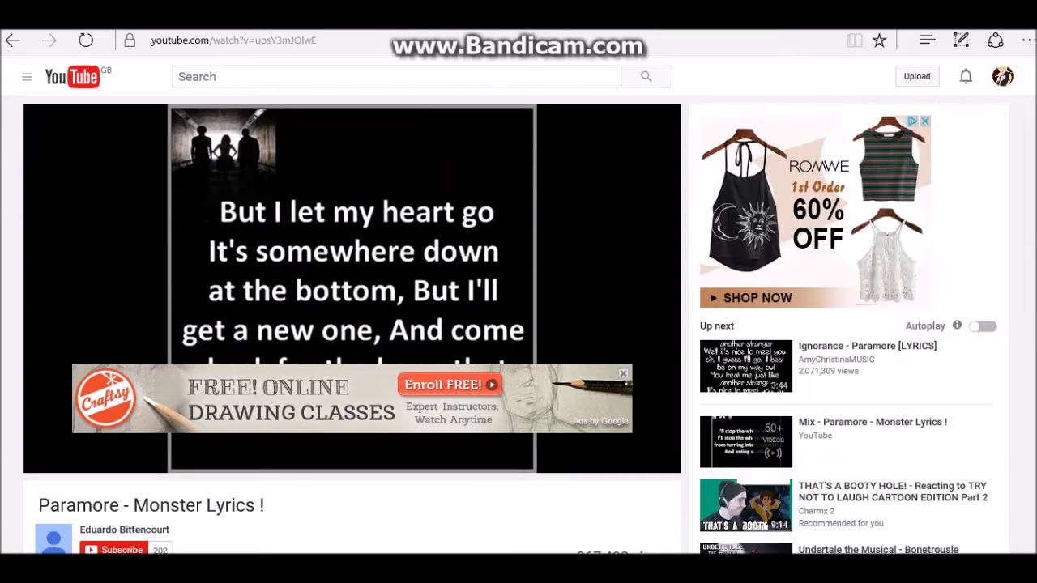
- Return to the Paint drawing and trace the blue figure's neck and collar in black
{"action": "scroll", "coordinate": [394, 315], "scroll_direction": "down", "scroll_amount": 3}
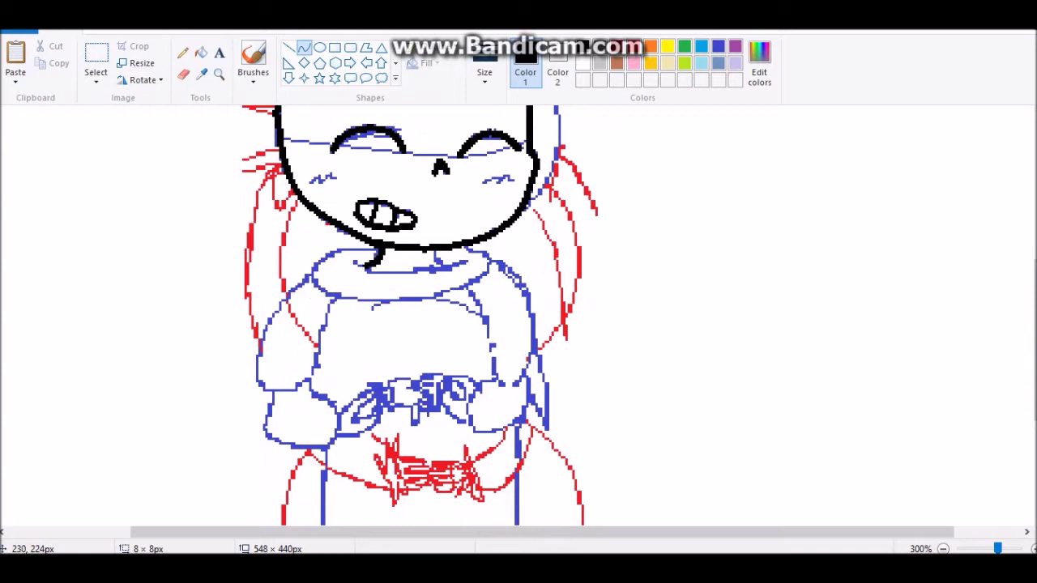
{"action": "left_click_drag", "start_coordinate": [435, 257], "coordinate": [435, 267]}
{"action": "left_click_drag", "start_coordinate": [351, 266], "coordinate": [466, 260]}
{"action": "left_click_drag", "start_coordinate": [308, 243], "coordinate": [494, 304]}
- Trace both of the blue figure's sleeves and the right cuff with black curves
{"action": "mouse_move", "coordinate": [508, 361]}
{"action": "left_mouse_down"}
{"action": "mouse_move", "coordinate": [519, 382]}
{"action": "mouse_move", "coordinate": [533, 340]}
{"action": "mouse_move", "coordinate": [526, 292]}
{"action": "left_mouse_up"}
{"action": "mouse_move", "coordinate": [254, 384]}
{"action": "left_mouse_down"}
{"action": "mouse_move", "coordinate": [293, 342]}
{"action": "mouse_move", "coordinate": [327, 389]}
{"action": "mouse_move", "coordinate": [267, 361]}
{"action": "mouse_move", "coordinate": [258, 312]}
{"action": "left_mouse_up"}
{"action": "scroll", "coordinate": [692, 350], "scroll_direction": "down", "scroll_amount": 3}
{"action": "mouse_move", "coordinate": [531, 236]}
{"action": "left_mouse_down"}
{"action": "mouse_move", "coordinate": [508, 301]}
{"action": "mouse_move", "coordinate": [480, 308]}
{"action": "mouse_move", "coordinate": [470, 276]}
{"action": "mouse_move", "coordinate": [483, 257]}
{"action": "left_mouse_up"}
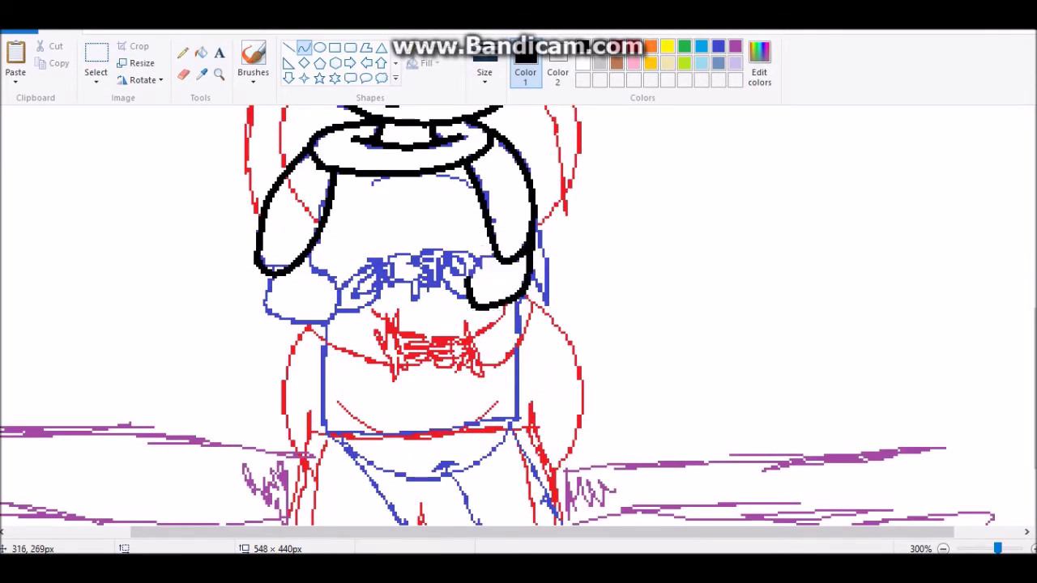
- Trace the blue figure's left cuff and the hand extending from it in black
{"action": "left_click_drag", "start_coordinate": [331, 300], "coordinate": [247, 332]}
{"action": "left_click_drag", "start_coordinate": [267, 292], "coordinate": [243, 261]}
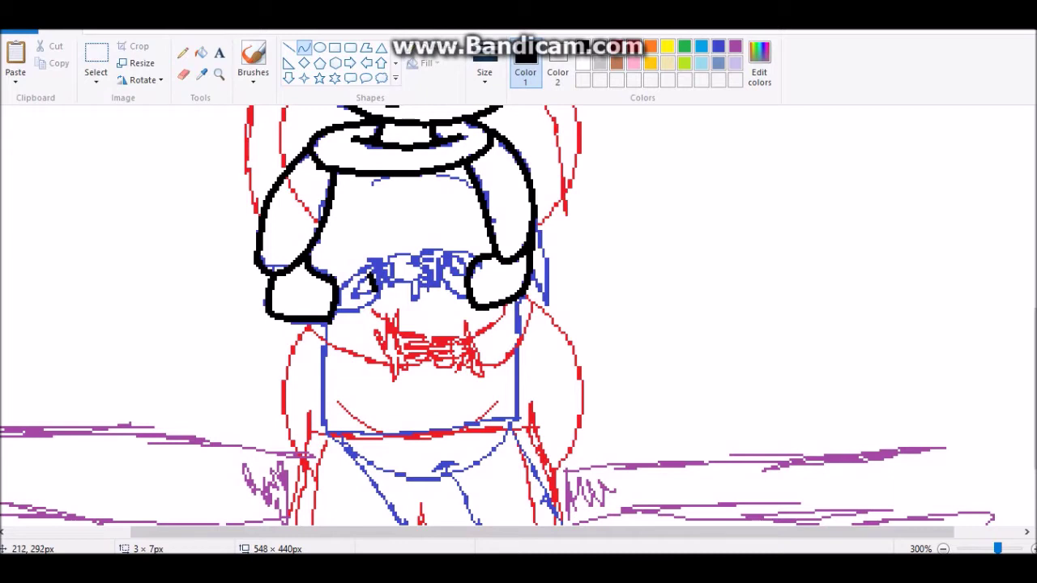
{"action": "mouse_move", "coordinate": [360, 285]}
{"action": "left_mouse_down"}
{"action": "mouse_move", "coordinate": [357, 294]}
{"action": "mouse_move", "coordinate": [382, 261]}
{"action": "mouse_move", "coordinate": [365, 298]}
{"action": "left_mouse_up"}
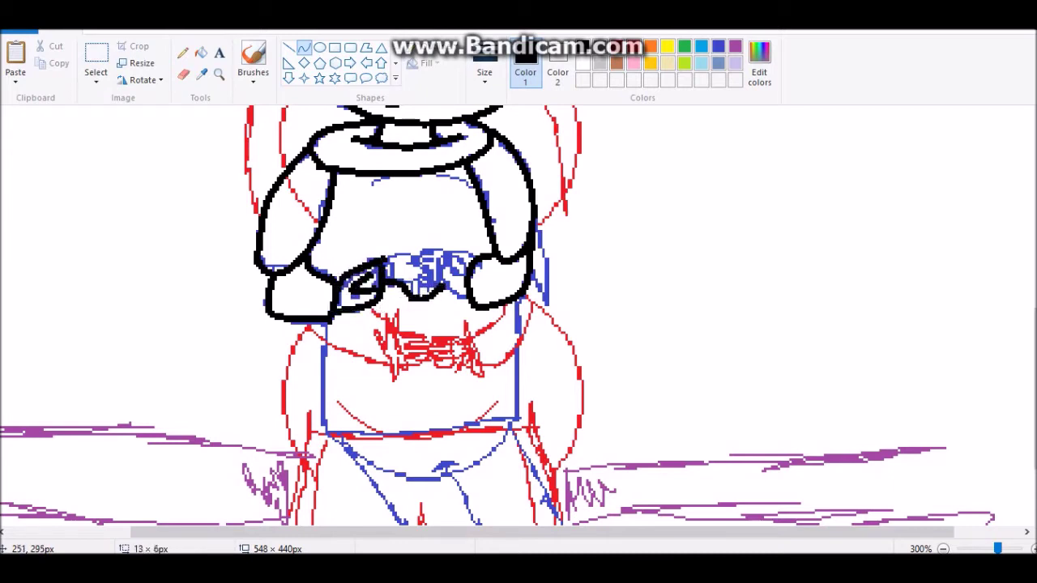
- Write the comment "The Hands Are Gonna Be Stressful" beside the drawing, set its font size to 12 and delete it
{"action": "left_click", "coordinate": [218, 53]}
{"action": "left_click", "coordinate": [60, 114]}
{"action": "type", "text": "The Han"}
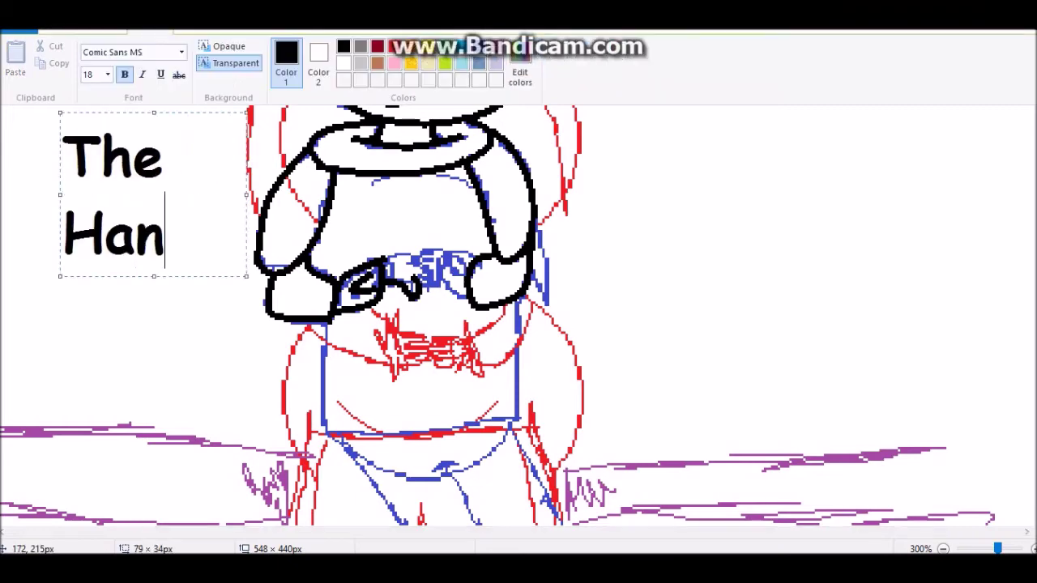
{"action": "type", "text": "ds Are Gonna Be Stressful"}
{"action": "key", "text": "ctrl+a"}
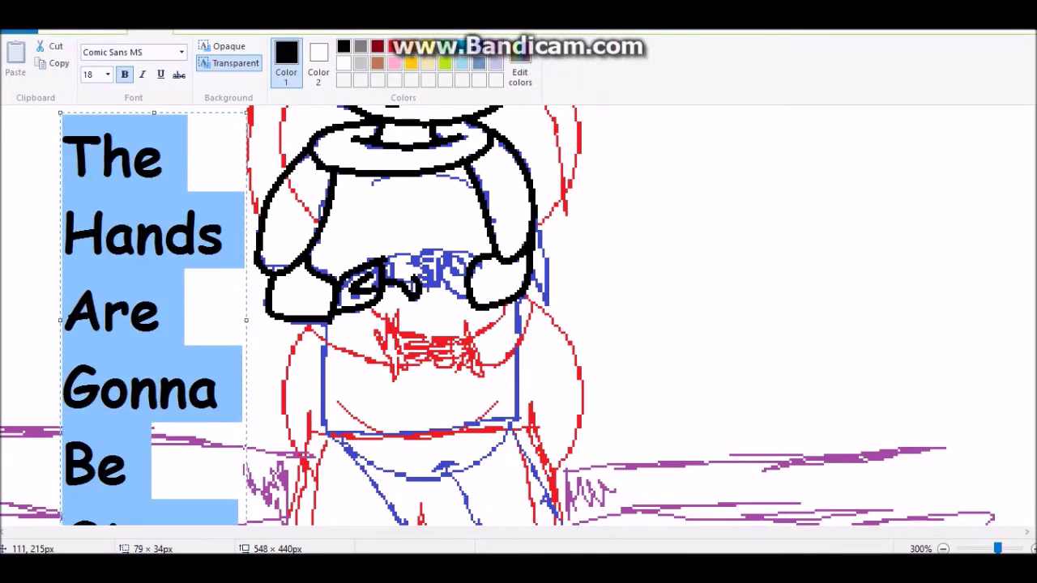
{"action": "left_click", "coordinate": [106, 75]}
{"action": "left_click", "coordinate": [91, 150]}
{"action": "key", "text": "Delete"}
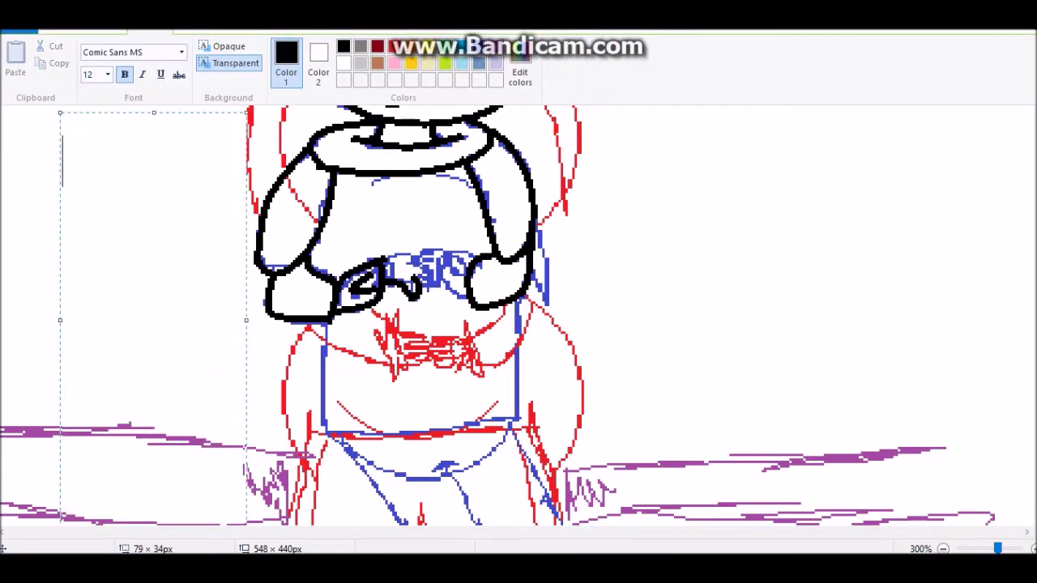
- Trace the blue figure's clasped fingers and right hand between the cuffs with black curves
{"action": "left_click", "coordinate": [304, 47]}
{"action": "mouse_move", "coordinate": [421, 278]}
{"action": "left_mouse_down"}
{"action": "mouse_move", "coordinate": [438, 249]}
{"action": "mouse_move", "coordinate": [470, 305]}
{"action": "left_mouse_up"}
{"action": "left_click_drag", "start_coordinate": [478, 249], "coordinate": [462, 254]}
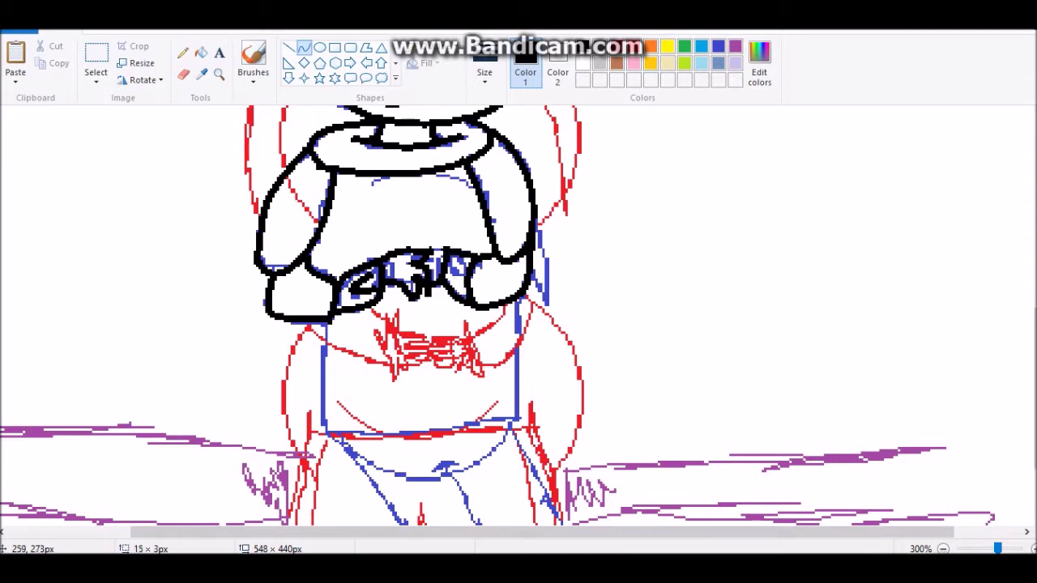
{"action": "left_click_drag", "start_coordinate": [620, 262], "coordinate": [889, 153]}
{"action": "key", "text": "ctrl+z"}
- Write the comment "I'm Just Gonna Leave It Like That" beside the figure and undo it
{"action": "left_click", "coordinate": [219, 53]}
{"action": "left_click_drag", "start_coordinate": [625, 149], "coordinate": [952, 419]}
{"action": "type", "text": "I'm Just Gonna Leave It Like That"}
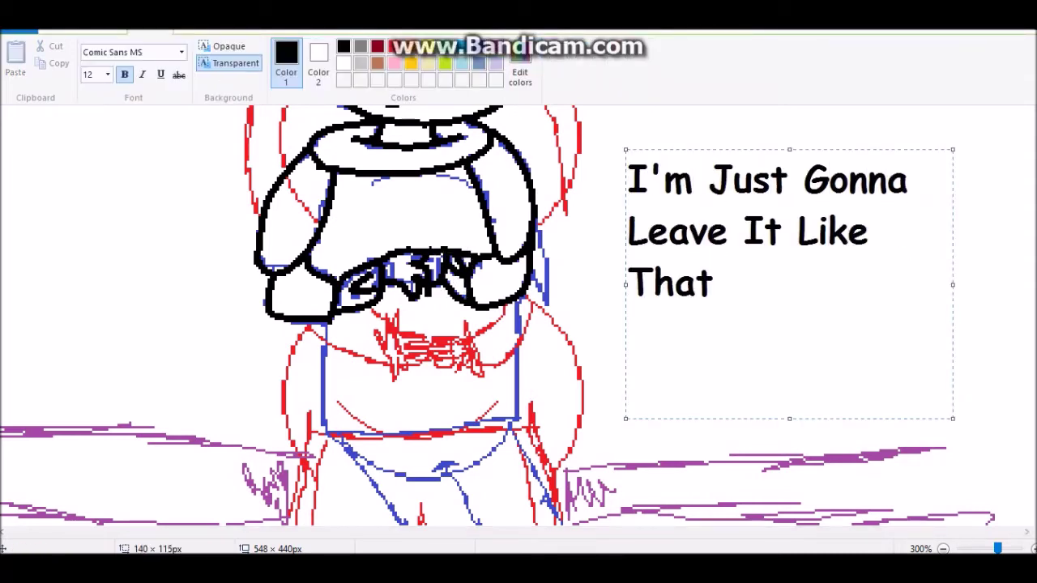
{"action": "key", "text": "ctrl+z"}
{"action": "key", "text": "ctrl+z"}
{"action": "key", "text": "ctrl+z"}
{"action": "key", "text": "ctrl+z"}
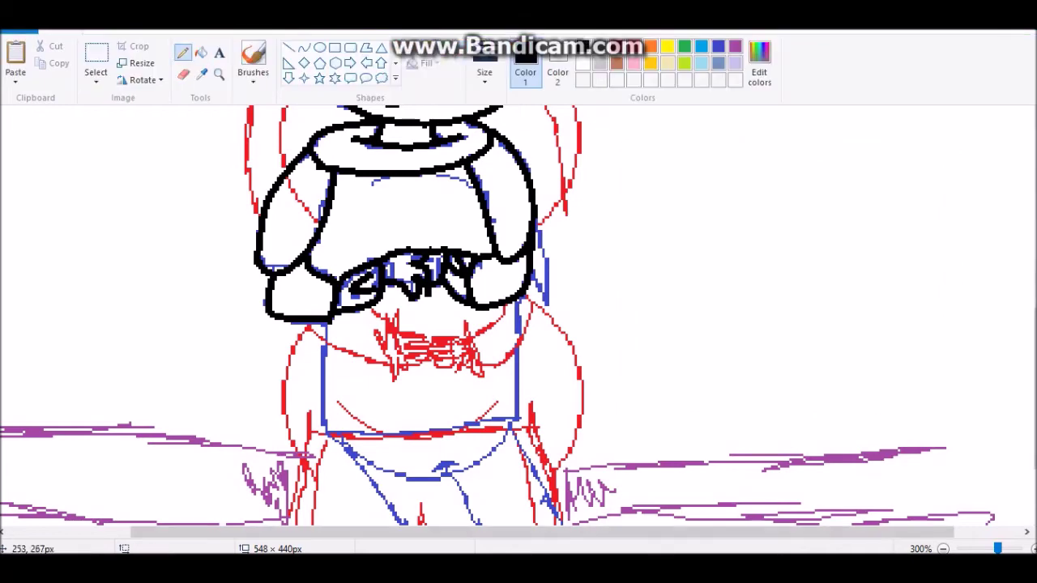
- Trace the red figure's forearms wrapping around the blue figure's waist with black curves
{"action": "left_click", "coordinate": [303, 47]}
{"action": "scroll", "coordinate": [405, 324], "scroll_direction": "down", "scroll_amount": 3}
{"action": "left_click_drag", "start_coordinate": [295, 221], "coordinate": [397, 266]}
{"action": "left_click_drag", "start_coordinate": [369, 204], "coordinate": [405, 231]}
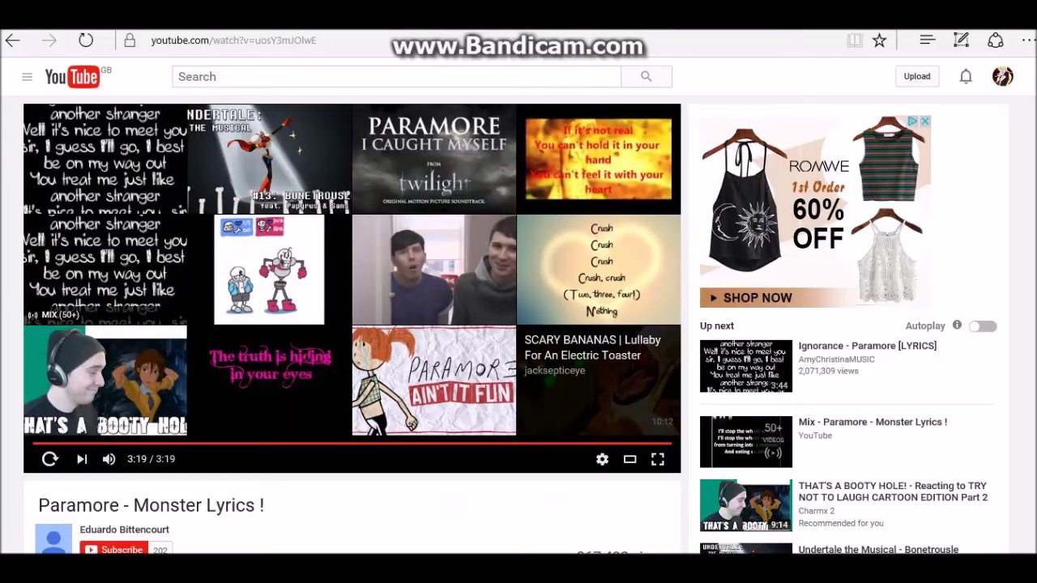
- Switch to YouTube, search for "Nightcore A Match Into Water" and open "Pierce The Veil - A Match Into Water (Nightcore)"
{"action": "left_click", "coordinate": [324, 76]}
{"action": "type", "text": "Nightcore A Match"}
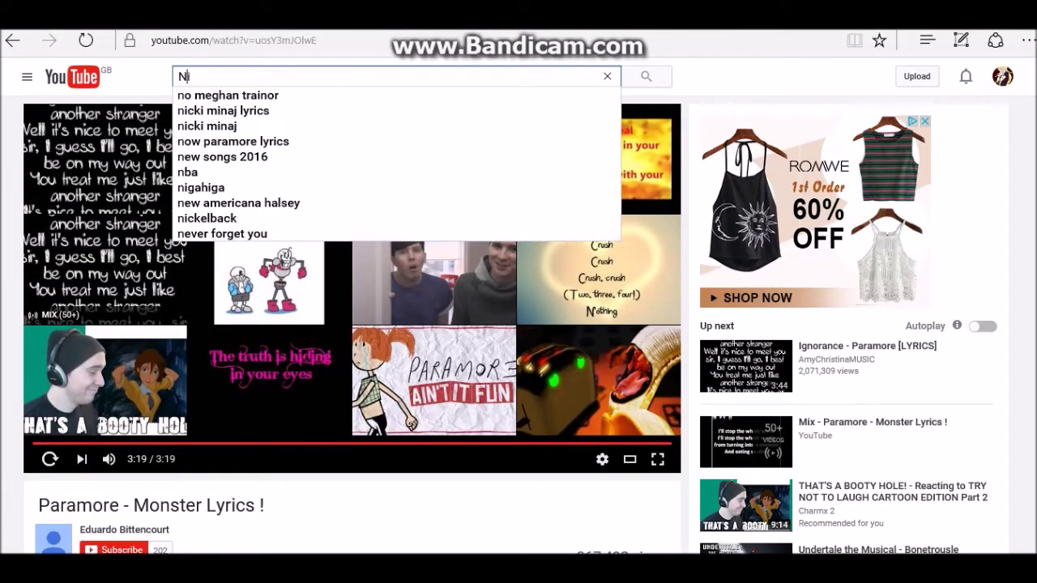
{"action": "type", "text": " Into Water"}
{"action": "key", "text": "Return"}
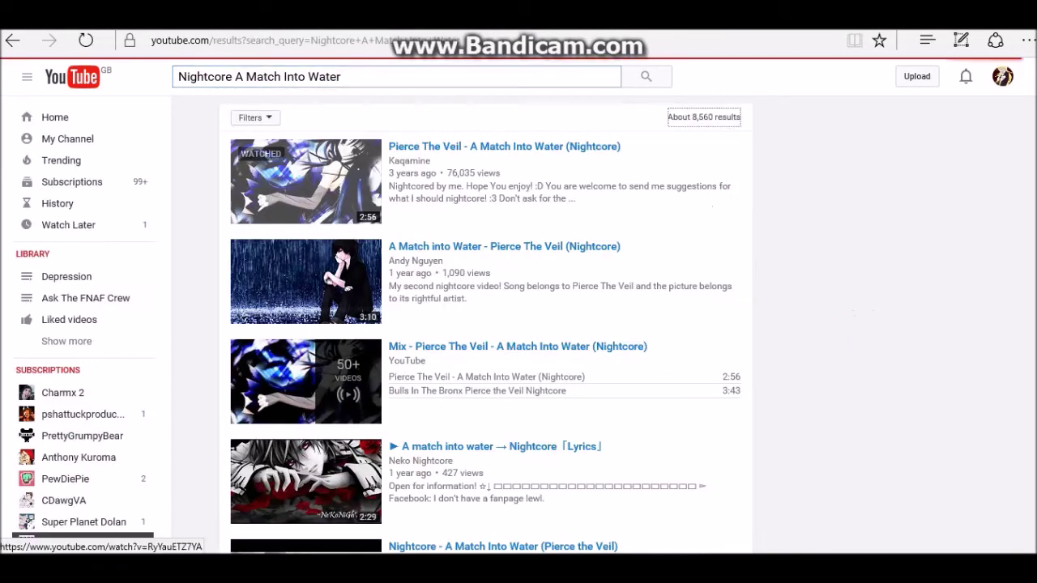
{"action": "left_click", "coordinate": [301, 178]}
{"action": "right_click", "coordinate": [283, 332]}
{"action": "key", "text": "Escape"}
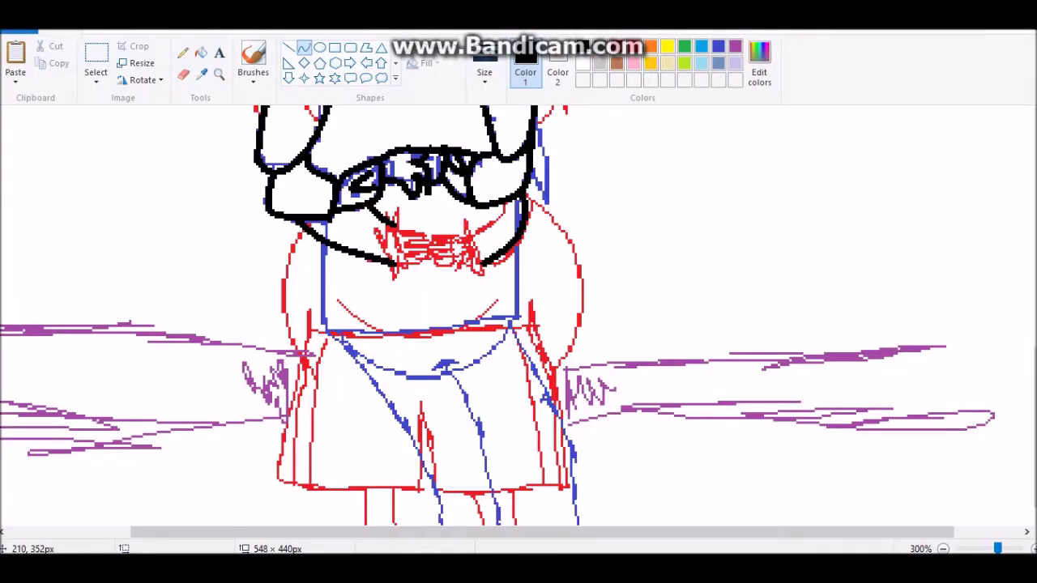
- Trace the blue figure's torso below the arms and the upper edge of the red figure's forearm with black curves
{"action": "left_click_drag", "start_coordinate": [321, 236], "coordinate": [342, 328]}
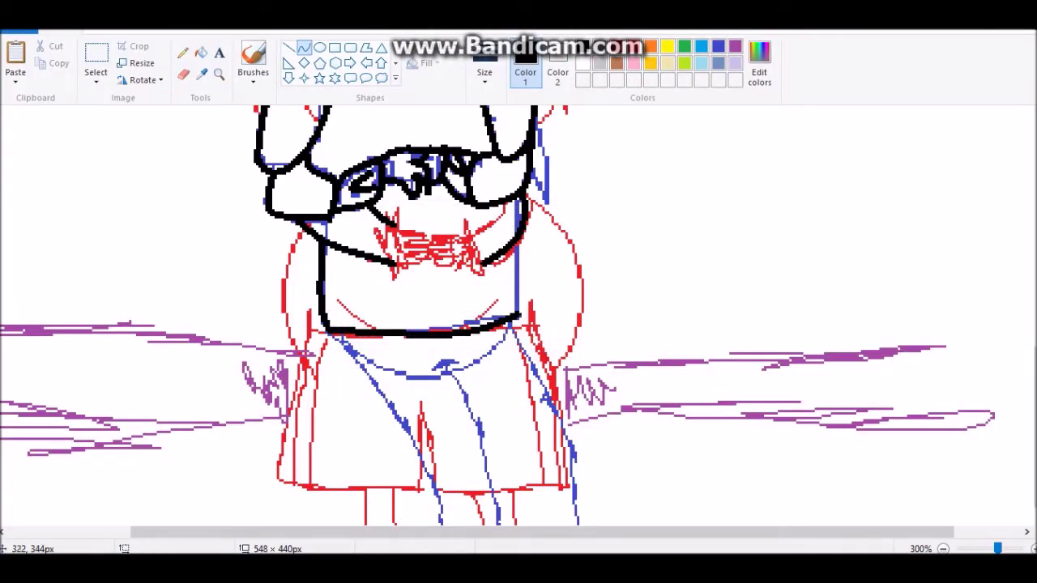
{"action": "left_click_drag", "start_coordinate": [476, 205], "coordinate": [496, 234]}
{"action": "scroll", "coordinate": [497, 234], "scroll_direction": "down", "scroll_amount": 1}
- Trace the blue figure's legs from the waist down to the canvas edge with black curves, bending them along the sketch
{"action": "left_click_drag", "start_coordinate": [332, 321], "coordinate": [442, 518]}
{"action": "left_click_drag", "start_coordinate": [389, 420], "coordinate": [464, 422]}
{"action": "left_click_drag", "start_coordinate": [442, 357], "coordinate": [498, 522]}
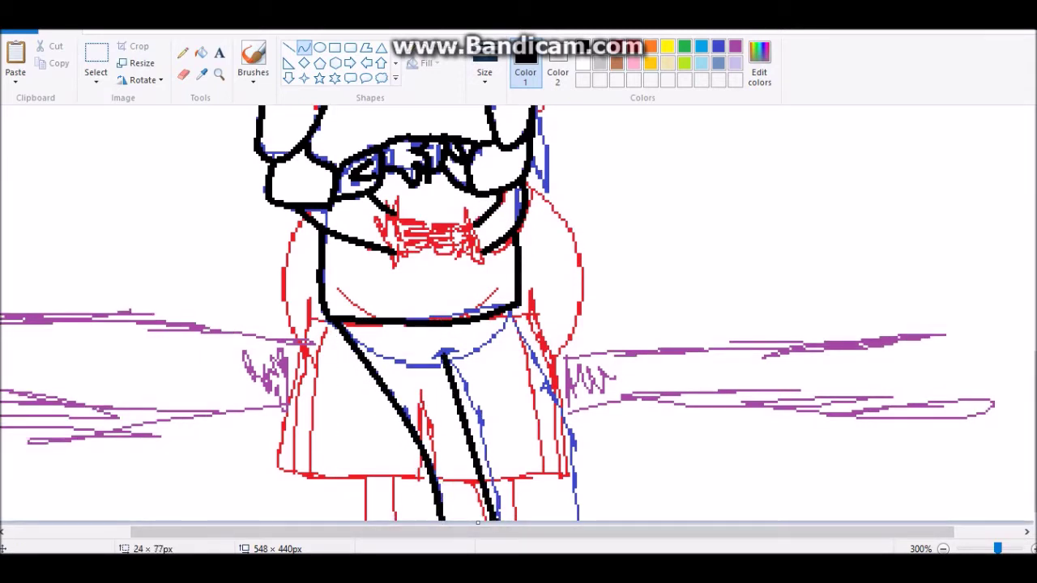
{"action": "left_click_drag", "start_coordinate": [470, 439], "coordinate": [486, 426]}
{"action": "left_click", "coordinate": [183, 52]}
{"action": "left_click", "coordinate": [304, 47]}
{"action": "left_click_drag", "start_coordinate": [505, 312], "coordinate": [577, 520]}
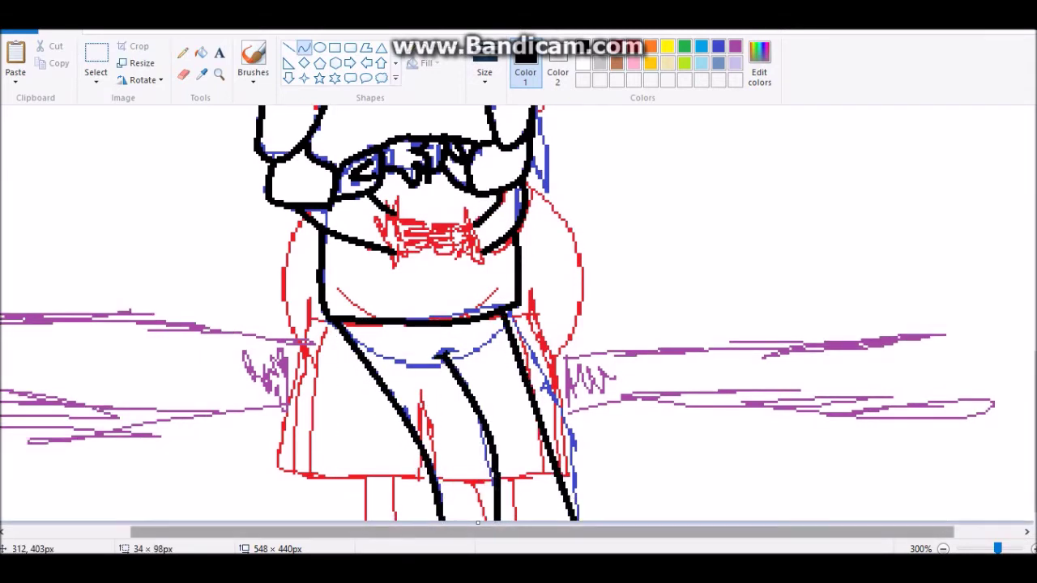
{"action": "left_click_drag", "start_coordinate": [559, 413], "coordinate": [567, 409]}
- Trace the red figure's shorts, side stripe and leg behind the blue figure, plus the hip on the other side, in black
{"action": "mouse_move", "coordinate": [277, 468]}
{"action": "left_mouse_down"}
{"action": "mouse_move", "coordinate": [420, 479]}
{"action": "mouse_move", "coordinate": [374, 479]}
{"action": "mouse_move", "coordinate": [396, 522]}
{"action": "left_mouse_up"}
{"action": "left_click_drag", "start_coordinate": [365, 483], "coordinate": [365, 521]}
{"action": "mouse_move", "coordinate": [275, 468]}
{"action": "left_mouse_down"}
{"action": "mouse_move", "coordinate": [314, 334]}
{"action": "mouse_move", "coordinate": [302, 381]}
{"action": "left_mouse_up"}
{"action": "left_click_drag", "start_coordinate": [324, 323], "coordinate": [318, 473]}
{"action": "mouse_move", "coordinate": [318, 405]}
{"action": "left_mouse_down"}
{"action": "mouse_move", "coordinate": [293, 382]}
{"action": "mouse_move", "coordinate": [288, 405]}
{"action": "left_mouse_up"}
{"action": "left_click", "coordinate": [182, 52]}
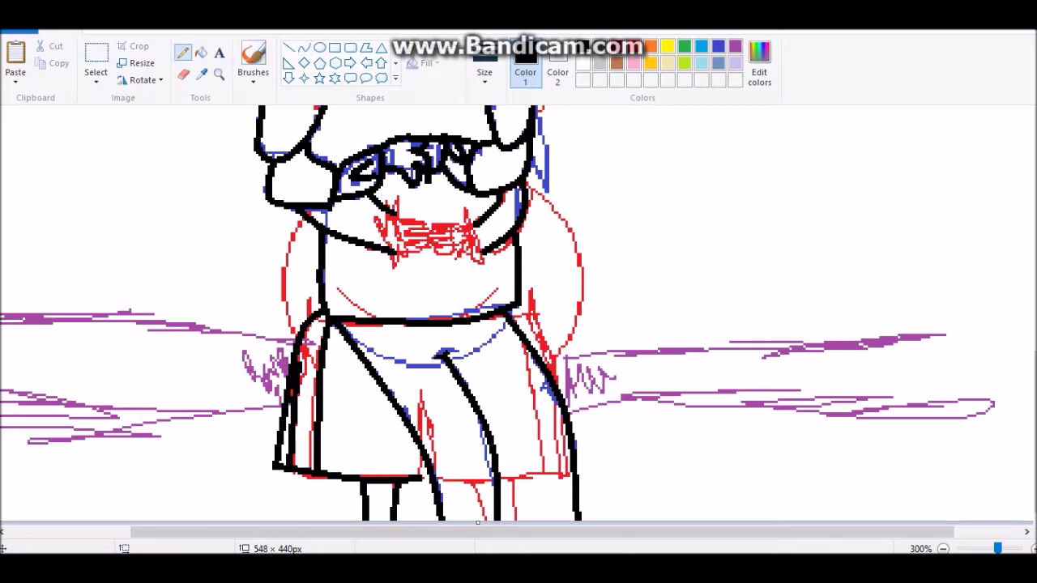
{"action": "left_click", "coordinate": [304, 47]}
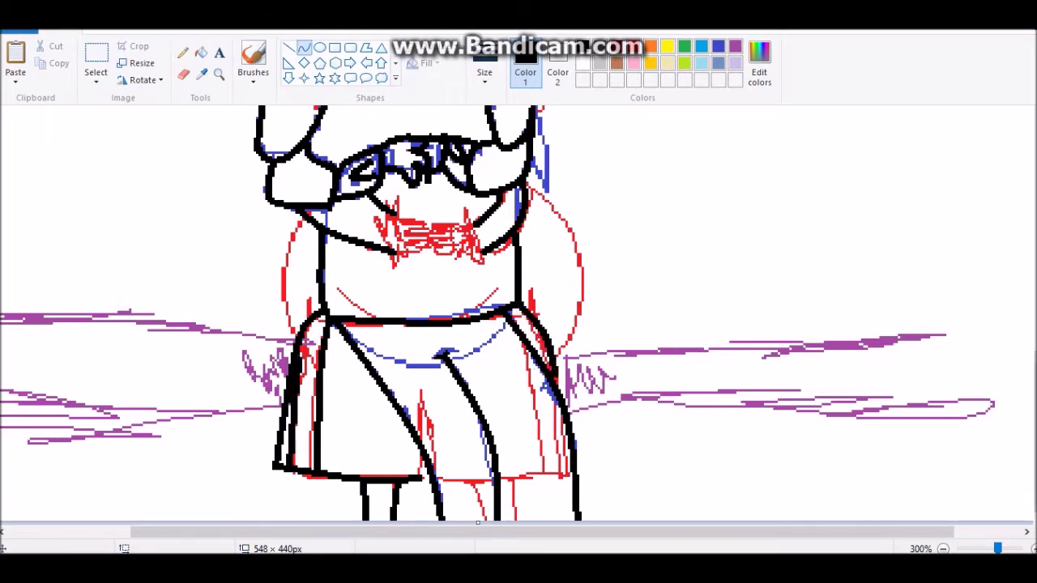
- Draw the red figure's clasped hands and ragged cuffs freehand in black over the red sketch at the blue figure's waist
{"action": "scroll", "coordinate": [519, 316], "scroll_direction": "up", "scroll_amount": 5}
{"action": "scroll", "coordinate": [518, 316], "scroll_direction": "down", "scroll_amount": 2}
{"action": "left_click", "coordinate": [182, 52]}
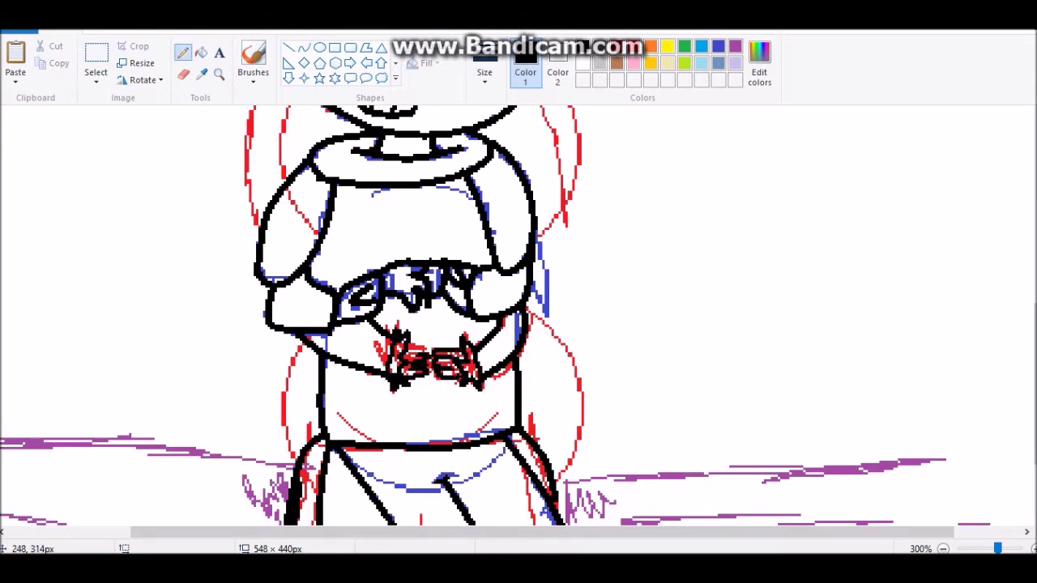
- Trace the red figure's upper arms on both sides of the blue figure with black curves and add a short crease inside each
{"action": "scroll", "coordinate": [518, 316], "scroll_direction": "up", "scroll_amount": 5}
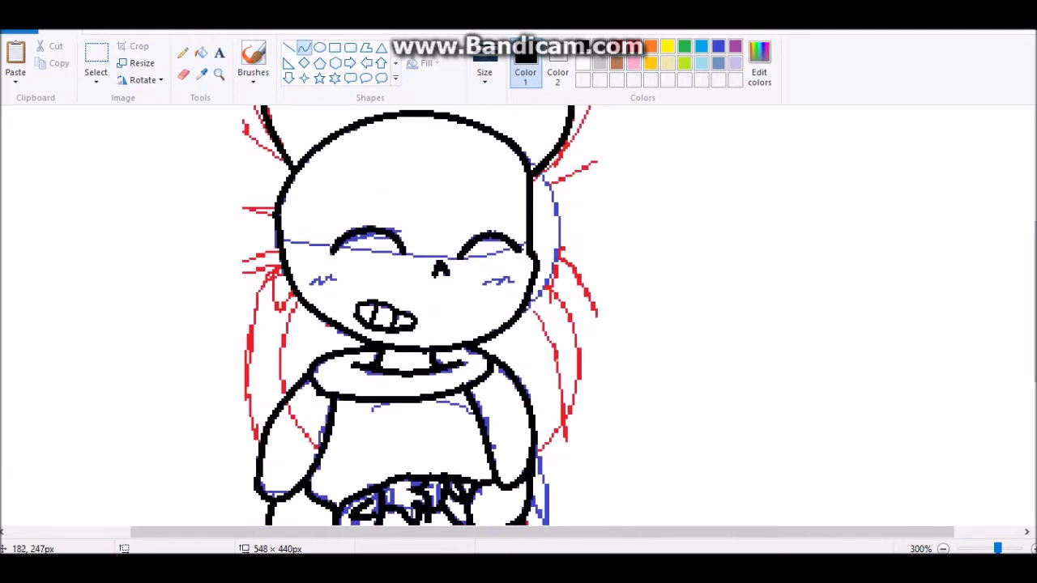
{"action": "left_click_drag", "start_coordinate": [282, 268], "coordinate": [256, 437]}
{"action": "left_click_drag", "start_coordinate": [535, 247], "coordinate": [538, 429]}
{"action": "left_click_drag", "start_coordinate": [551, 340], "coordinate": [555, 349]}
{"action": "left_click_drag", "start_coordinate": [290, 361], "coordinate": [290, 385]}
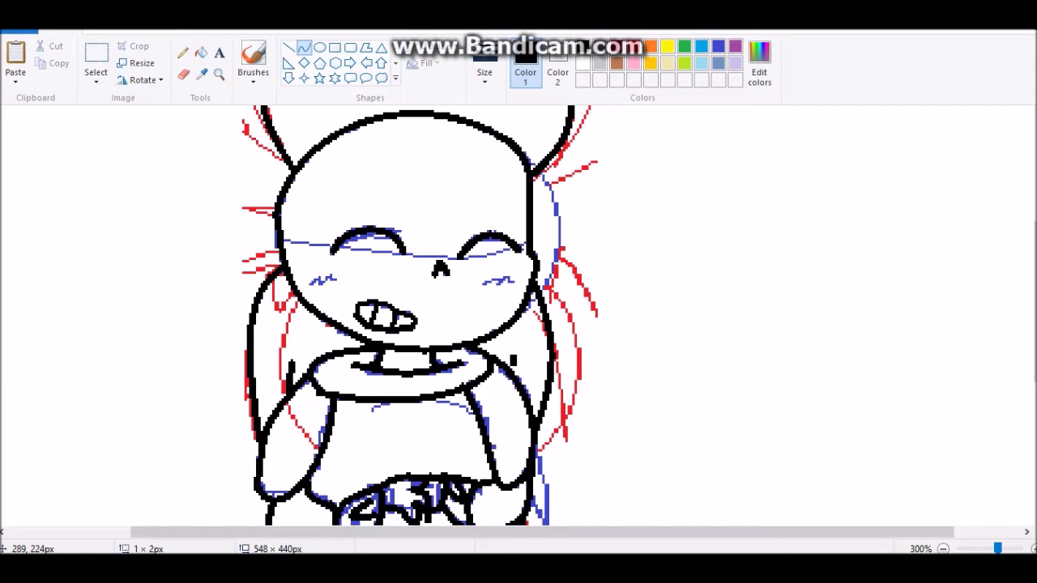
- Draw the red figure's spiky fur collar freehand in black on both sides of the blue figure's head
{"action": "scroll", "coordinate": [514, 363], "scroll_direction": "up", "scroll_amount": 2}
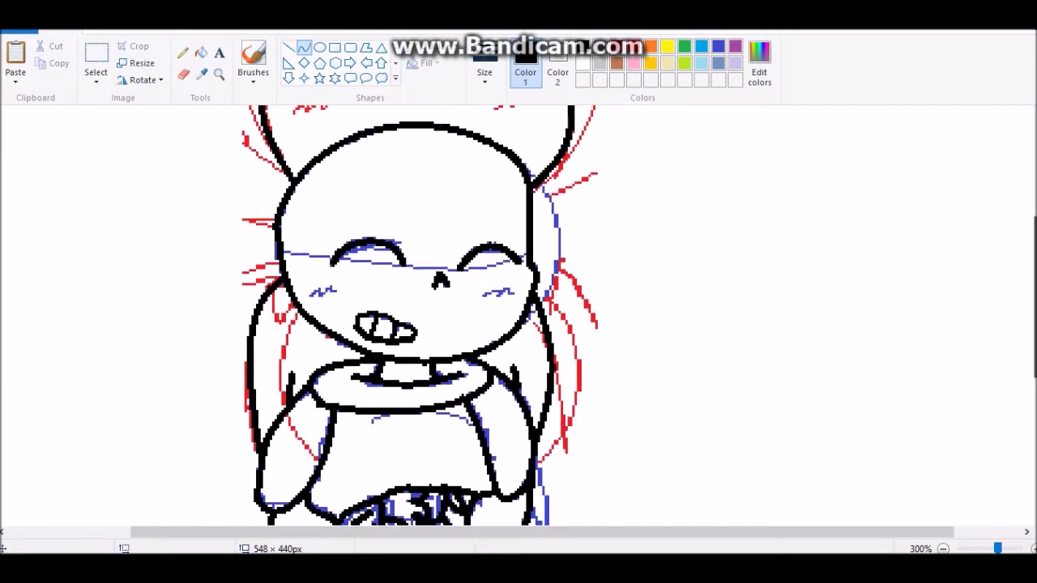
{"action": "left_click", "coordinate": [183, 52]}
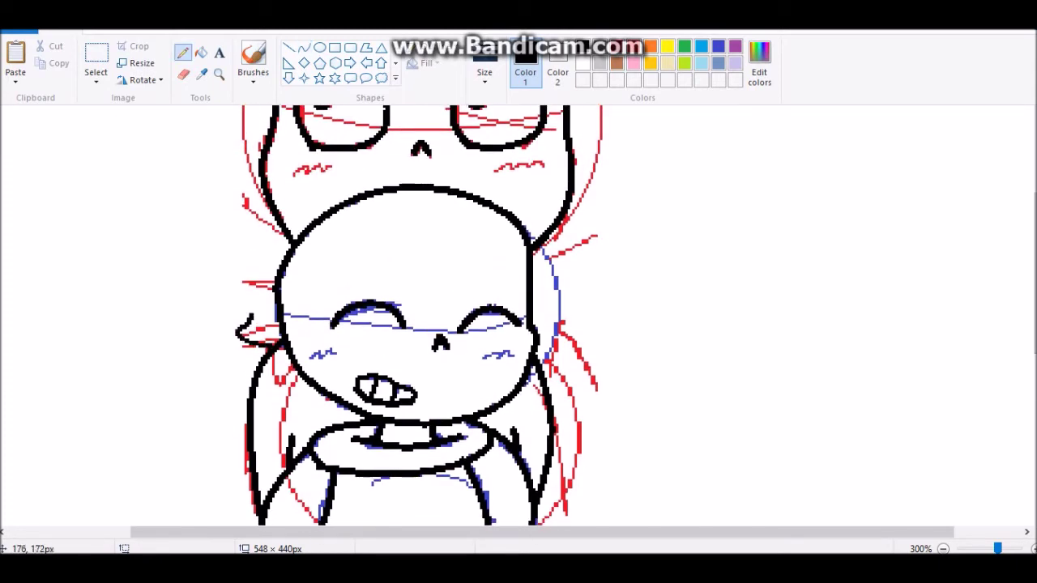
{"action": "left_click_drag", "start_coordinate": [254, 320], "coordinate": [231, 264]}
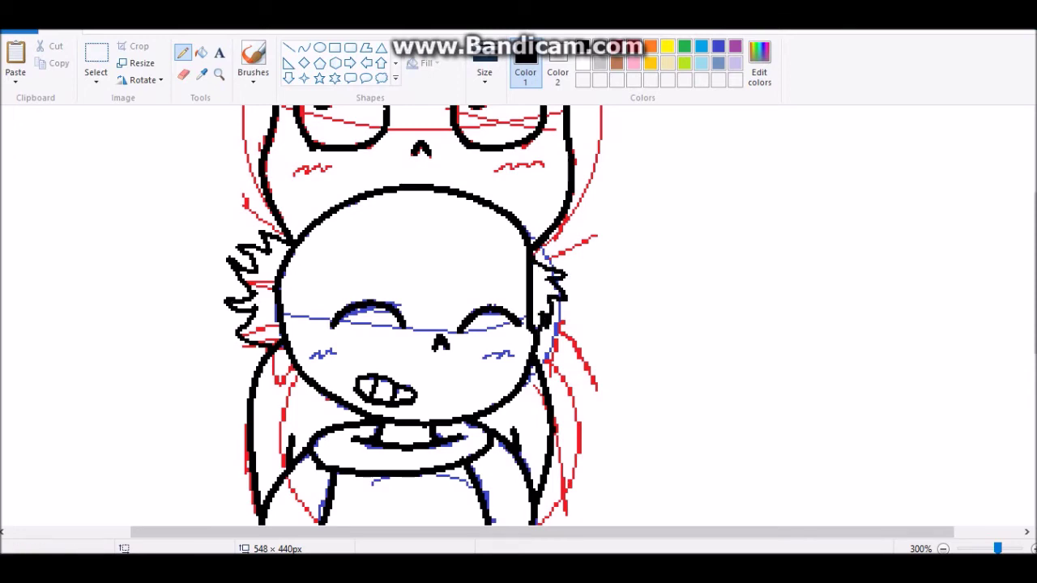
- Draw straight black lid lines across the tops of the red figure's eyes
{"action": "scroll", "coordinate": [421, 316], "scroll_direction": "up", "scroll_amount": 4}
{"action": "left_click", "coordinate": [288, 47]}
{"action": "left_click_drag", "start_coordinate": [295, 236], "coordinate": [547, 231]}
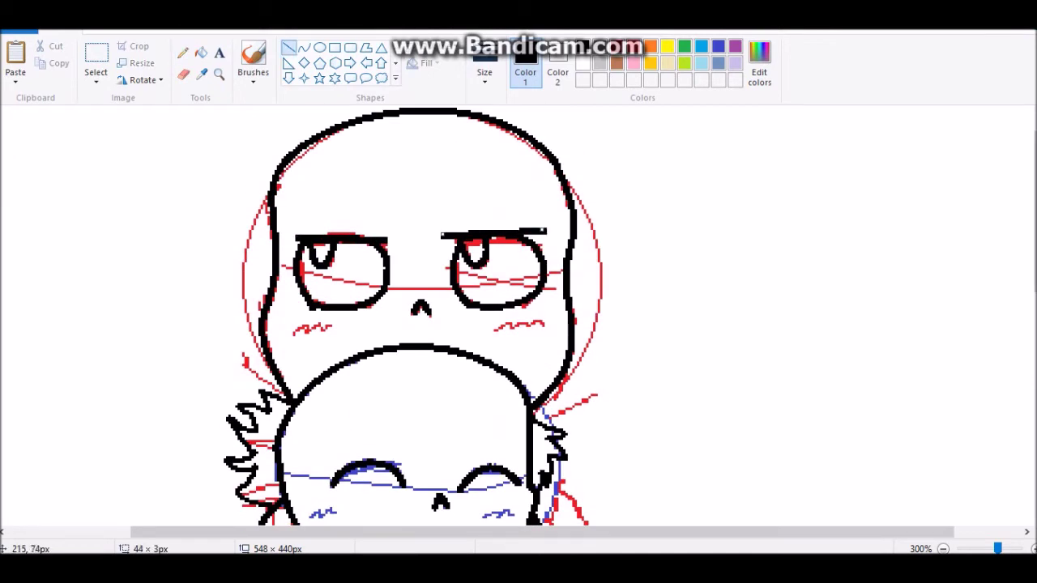
- Draw two straight black lines from the shorts to the left canvas edge over the purple sketch
{"action": "left_click", "coordinate": [943, 549]}
{"action": "left_click", "coordinate": [943, 548]}
{"action": "left_click", "coordinate": [218, 73]}
{"action": "left_click", "coordinate": [250, 405]}
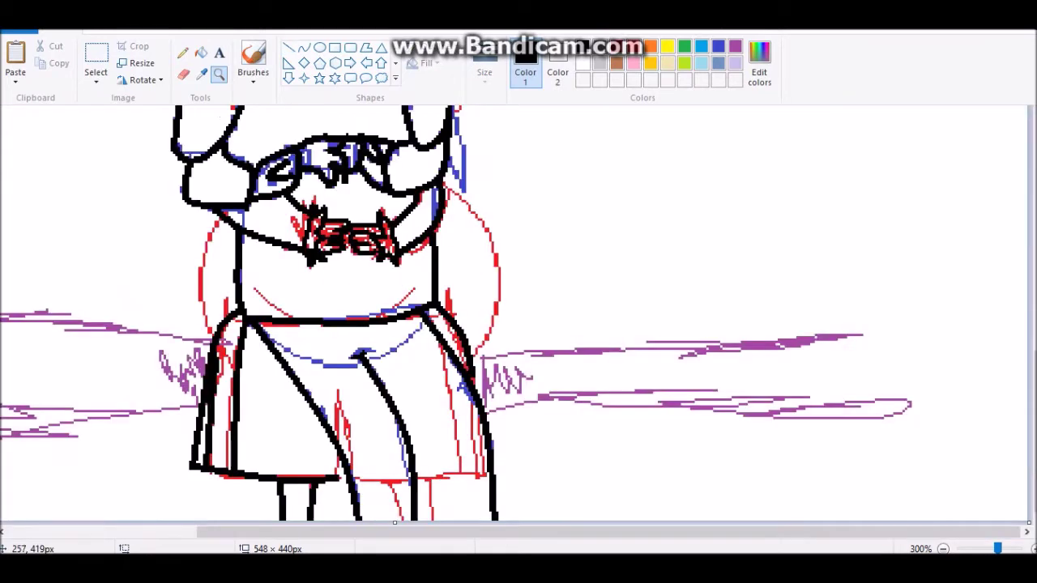
{"action": "left_click", "coordinate": [289, 47]}
{"action": "left_click_drag", "start_coordinate": [608, 531], "coordinate": [418, 532]}
{"action": "mouse_move", "coordinate": [433, 422]}
{"action": "left_mouse_down"}
{"action": "mouse_move", "coordinate": [86, 463]}
{"action": "mouse_move", "coordinate": [1, 421]}
{"action": "left_mouse_up"}
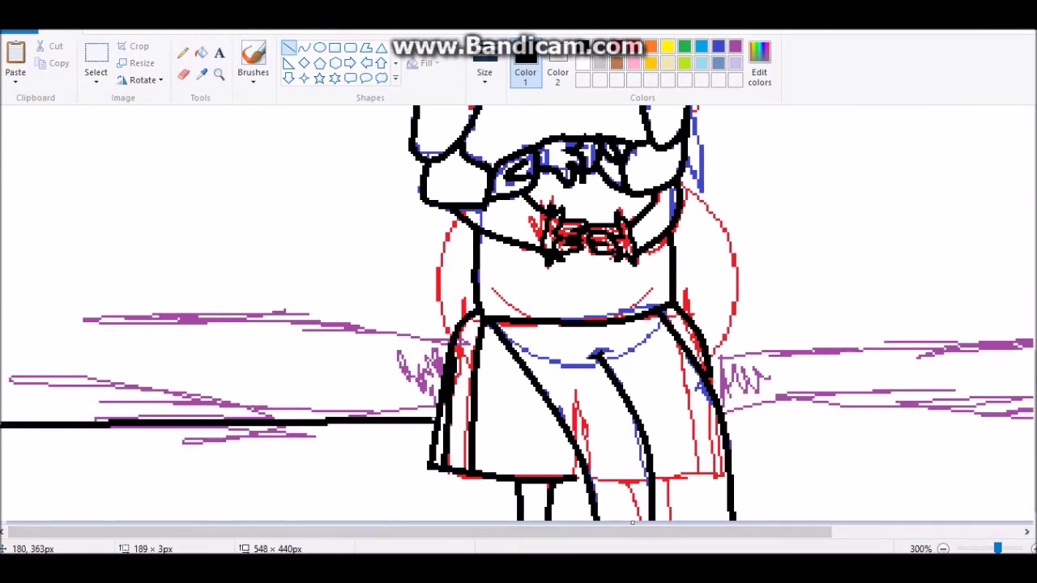
{"action": "left_click_drag", "start_coordinate": [457, 327], "coordinate": [0, 320]}
- Draw two straight black lines from the figures to the right canvas edge, redoing the lower one
{"action": "left_click_drag", "start_coordinate": [684, 320], "coordinate": [1034, 321]}
{"action": "left_click_drag", "start_coordinate": [720, 404], "coordinate": [1034, 397]}
{"action": "left_click_drag", "start_coordinate": [619, 464], "coordinate": [977, 538]}
{"action": "key", "text": "ctrl+z"}
{"action": "key", "text": "ctrl+z"}
{"action": "left_click_drag", "start_coordinate": [722, 410], "coordinate": [1034, 409]}
- Narrow the canvas to 450 × 440 pixels
{"action": "scroll", "coordinate": [778, 460], "scroll_direction": "down", "scroll_amount": 1, "text": "ctrl"}
{"action": "left_click_drag", "start_coordinate": [845, 194], "coordinate": [693, 251]}
{"action": "scroll", "coordinate": [348, 324], "scroll_direction": "down", "scroll_amount": 1, "text": "ctrl"}
- Select the whole picture and invert its colors
{"action": "left_click", "coordinate": [95, 81]}
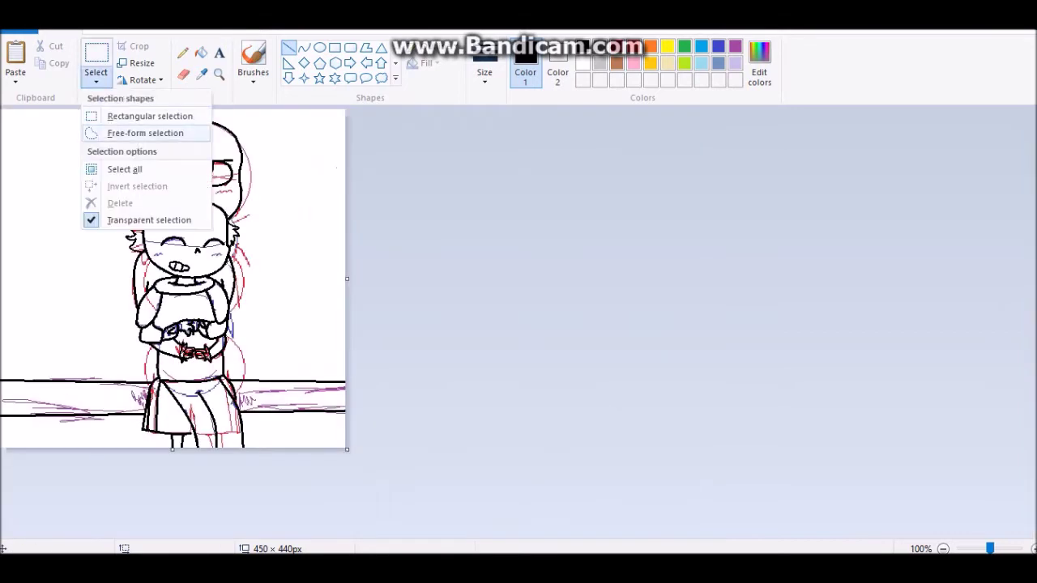
{"action": "left_click", "coordinate": [122, 168]}
{"action": "right_click", "coordinate": [64, 318]}
{"action": "left_click", "coordinate": [81, 481]}
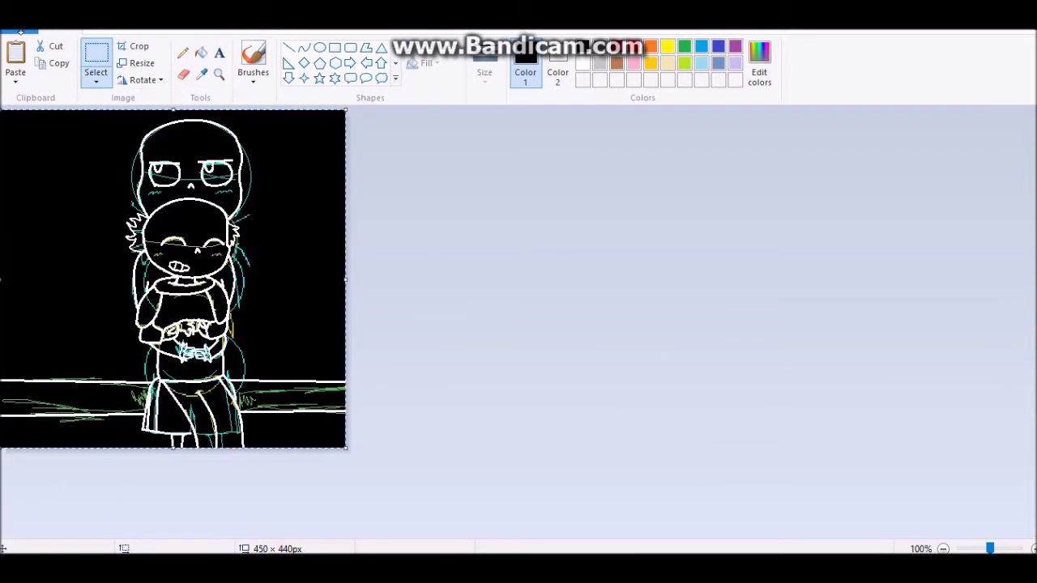
- Convert the inverted picture to black and white to drop the colored sketch lines, and invert it back
{"action": "left_click", "coordinate": [17, 32]}
{"action": "left_click", "coordinate": [51, 326]}
{"action": "left_click", "coordinate": [540, 275]}
{"action": "left_click", "coordinate": [546, 387]}
{"action": "left_click", "coordinate": [586, 327]}
{"action": "right_click", "coordinate": [234, 278]}
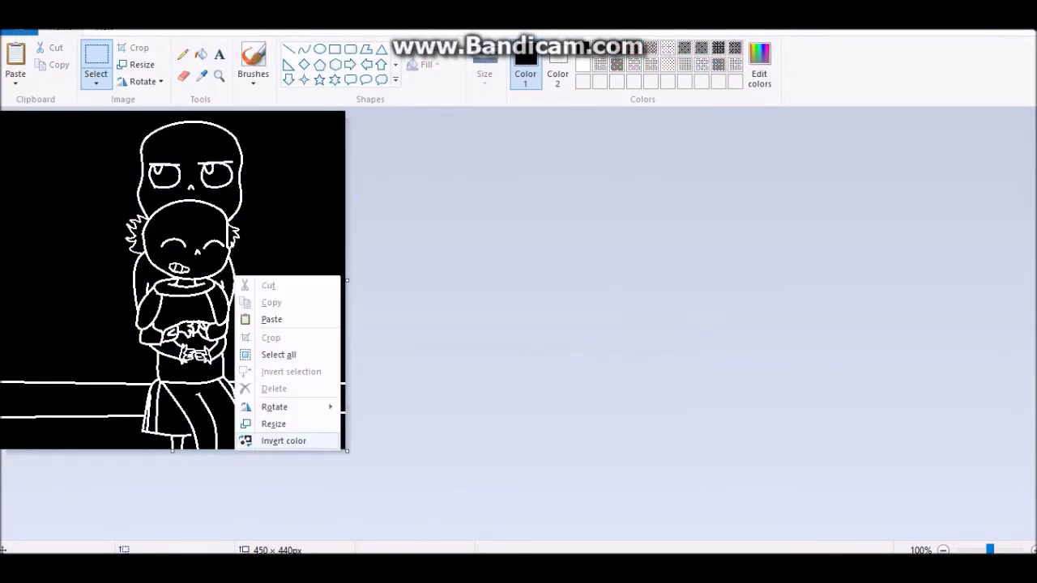
{"action": "left_click", "coordinate": [284, 441]}
- Set the image properties back to color
{"action": "left_click", "coordinate": [18, 31]}
{"action": "left_click", "coordinate": [51, 328]}
{"action": "left_click", "coordinate": [546, 385]}
{"action": "left_click", "coordinate": [18, 31]}
{"action": "left_click", "coordinate": [50, 328]}
{"action": "left_click", "coordinate": [546, 385]}
- Write the comment "Much Derp" beside the figures and discard it
{"action": "left_click", "coordinate": [221, 51]}
{"action": "left_click_drag", "start_coordinate": [47, 171], "coordinate": [172, 363]}
{"action": "type", "text": "Much Derp"}
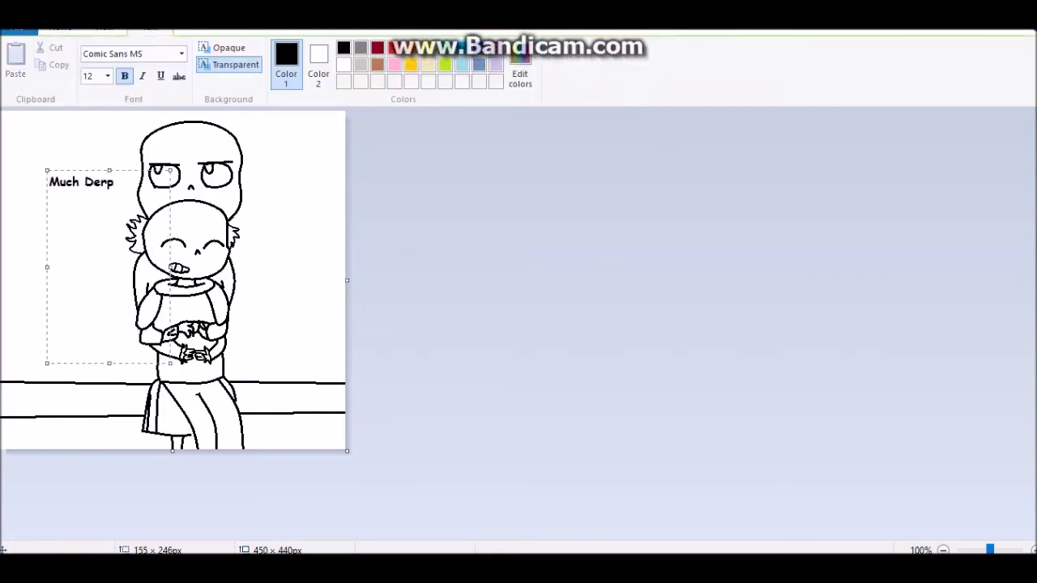
{"action": "left_click", "coordinate": [61, 28]}
- Write the comment "His Head Shape Doe xD" beside the red figure's head and delete it
{"action": "left_click", "coordinate": [219, 76]}
{"action": "left_click", "coordinate": [155, 180]}
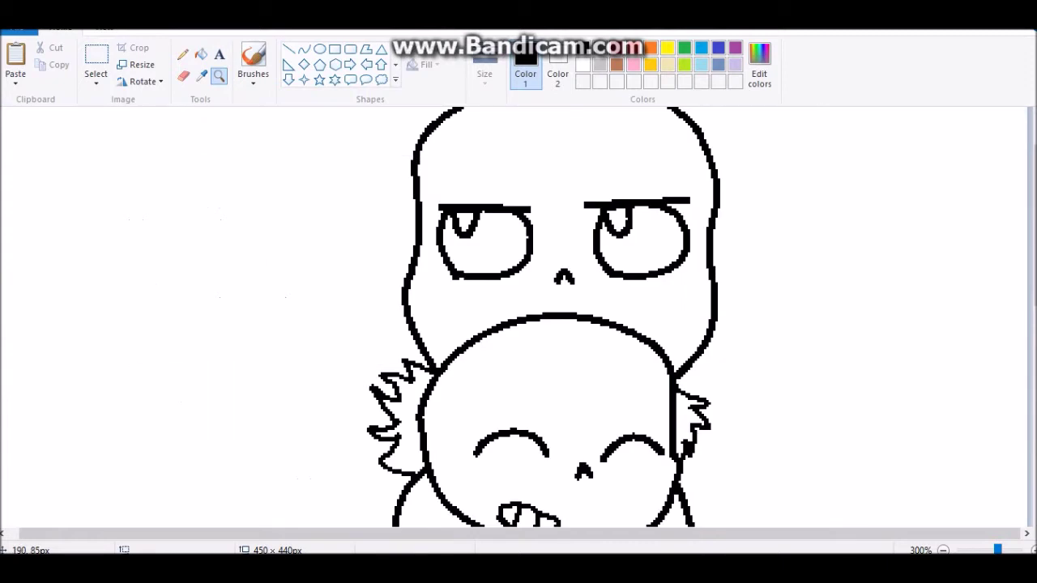
{"action": "left_click", "coordinate": [220, 55]}
{"action": "left_click_drag", "start_coordinate": [88, 107], "coordinate": [328, 312]}
{"action": "type", "text": "His Head Shape Doe xD"}
{"action": "key", "text": "BackSpace"}
{"action": "key", "text": "BackSpace"}
{"action": "key", "text": "BackSpace"}
{"action": "key", "text": "BackSpace"}
{"action": "key", "text": "BackSpace"}
{"action": "key", "text": "BackSpace"}
{"action": "key", "text": "BackSpace"}
{"action": "key", "text": "BackSpace"}
{"action": "key", "text": "BackSpace"}
{"action": "key", "text": "BackSpace"}
{"action": "key", "text": "BackSpace"}
{"action": "key", "text": "BackSpace"}
{"action": "key", "text": "BackSpace"}
{"action": "key", "text": "BackSpace"}
{"action": "key", "text": "BackSpace"}
{"action": "key", "text": "BackSpace"}
{"action": "key", "text": "BackSpace"}
{"action": "key", "text": "BackSpace"}
{"action": "key", "text": "BackSpace"}
{"action": "key", "text": "BackSpace"}
{"action": "key", "text": "BackSpace"}
{"action": "left_click", "coordinate": [61, 28]}
- Draw small black zigzag blush marks on the cheeks of both figures with the pencil
{"action": "left_click", "coordinate": [183, 55]}
{"action": "left_click", "coordinate": [436, 314]}
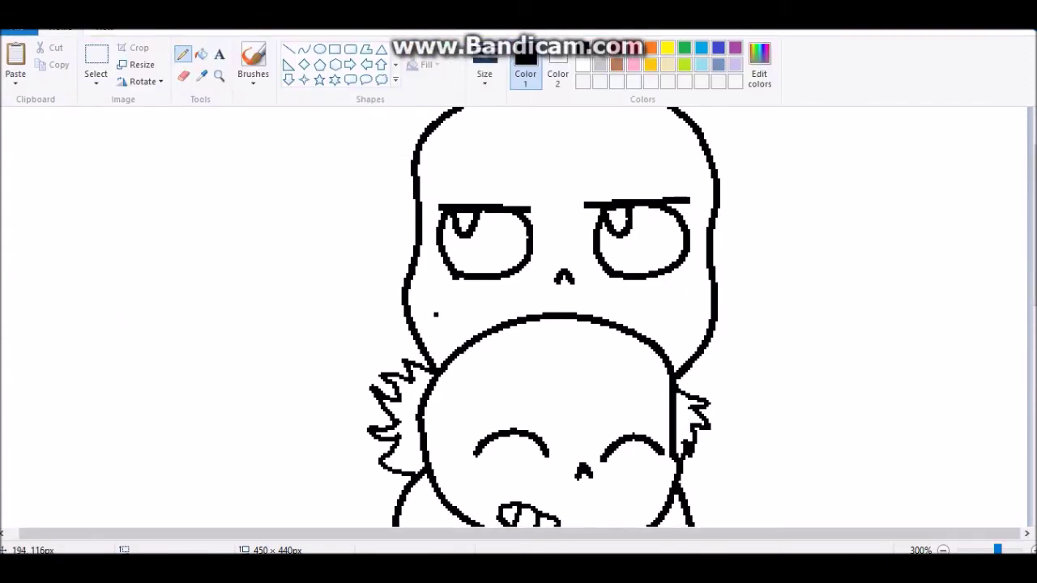
{"action": "scroll", "coordinate": [486, 243], "scroll_direction": "down", "scroll_amount": 5}
{"action": "scroll", "coordinate": [486, 243], "scroll_direction": "up", "scroll_amount": 2}
{"action": "left_click_drag", "start_coordinate": [461, 229], "coordinate": [491, 214]}
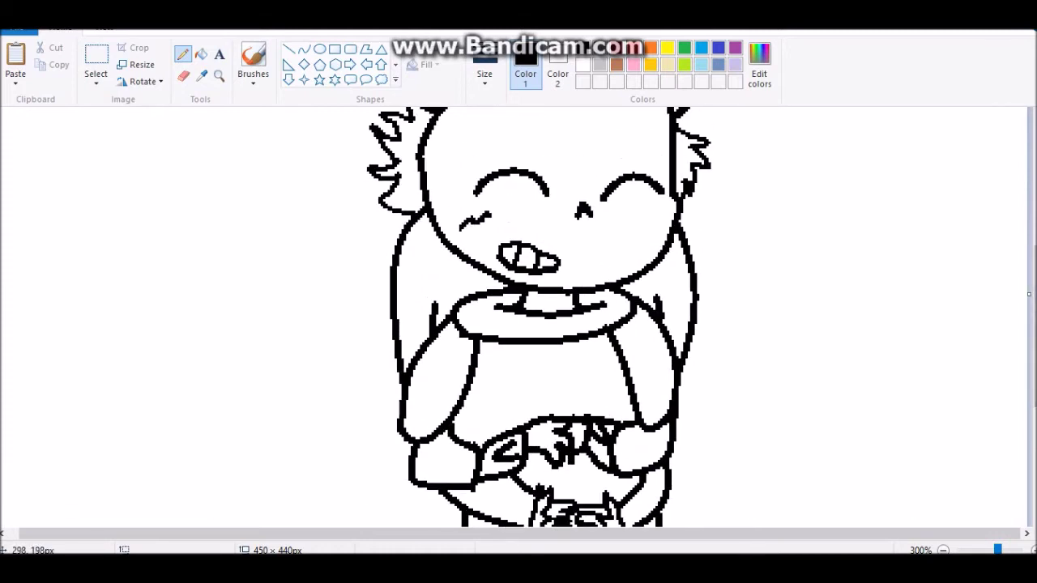
{"action": "left_click_drag", "start_coordinate": [614, 221], "coordinate": [650, 214]}
- Close the open end of the red figure's shorts hem against the blue figure's leg with a short black pencil stroke
{"action": "scroll", "coordinate": [519, 315], "scroll_direction": "down", "scroll_amount": 2}
{"action": "scroll", "coordinate": [631, 470], "scroll_direction": "down", "scroll_amount": 2}
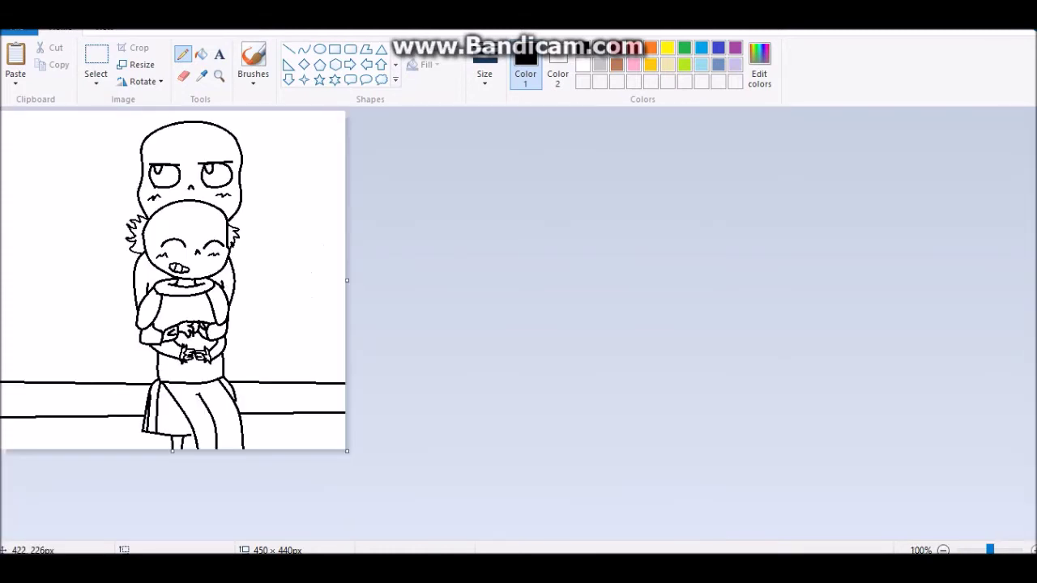
{"action": "scroll", "coordinate": [214, 397], "scroll_direction": "up", "scroll_amount": 3}
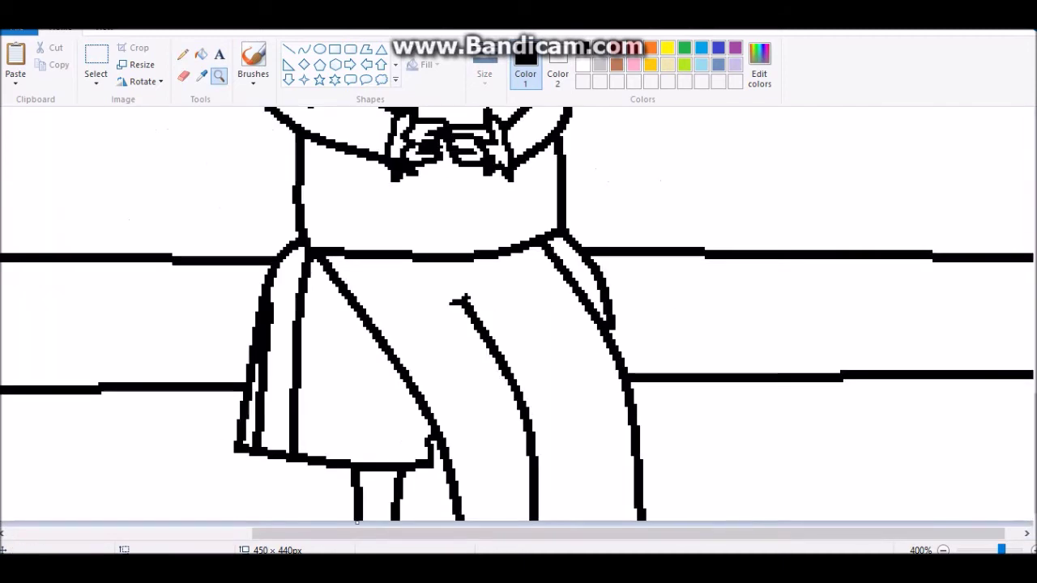
{"action": "scroll", "coordinate": [519, 316], "scroll_direction": "down", "scroll_amount": 3}
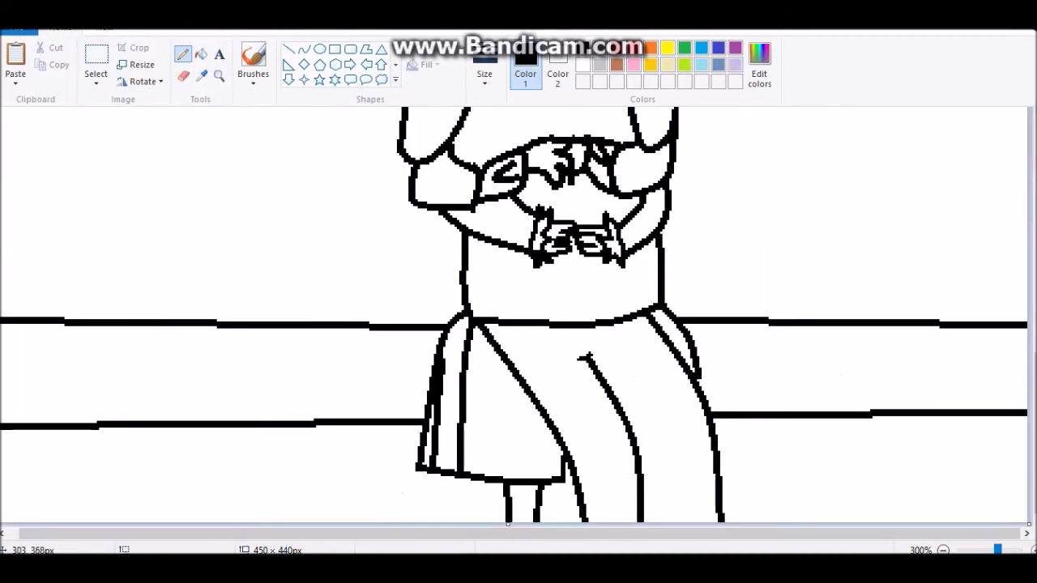
- Fill the red figure's eyes with black and its pupils with red
{"action": "left_click", "coordinate": [201, 54]}
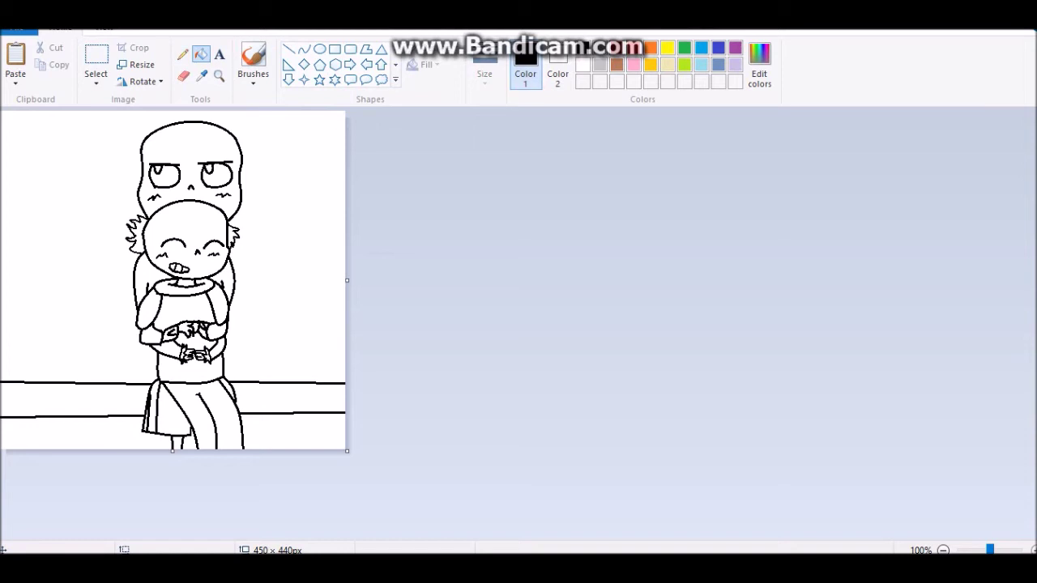
{"action": "left_click", "coordinate": [157, 177]}
{"action": "left_click", "coordinate": [209, 176]}
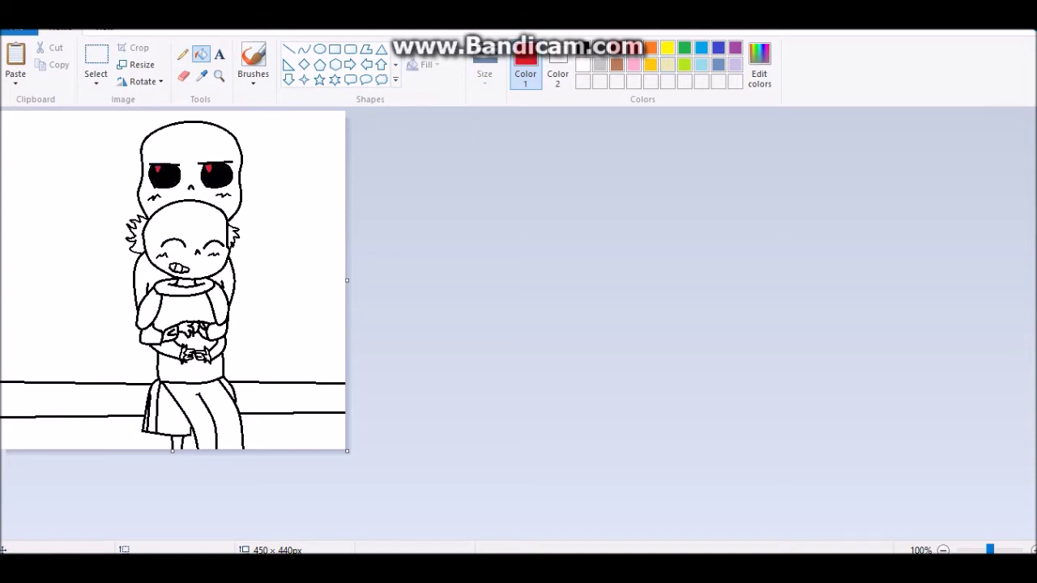
- Mix a custom pale cream color and fill the red figure's fur collar with it
{"action": "left_click", "coordinate": [759, 65]}
{"action": "left_click", "coordinate": [539, 187]}
{"action": "left_click", "coordinate": [685, 191]}
{"action": "key", "text": "Return"}
{"action": "left_click", "coordinate": [140, 235]}
- Mix a custom near-black color and fill the red figure's sleeves and shorts with it
{"action": "left_click", "coordinate": [759, 64]}
{"action": "left_click", "coordinate": [678, 304]}
{"action": "left_click", "coordinate": [375, 390]}
{"action": "left_click", "coordinate": [143, 279]}
{"action": "left_click", "coordinate": [229, 280]}
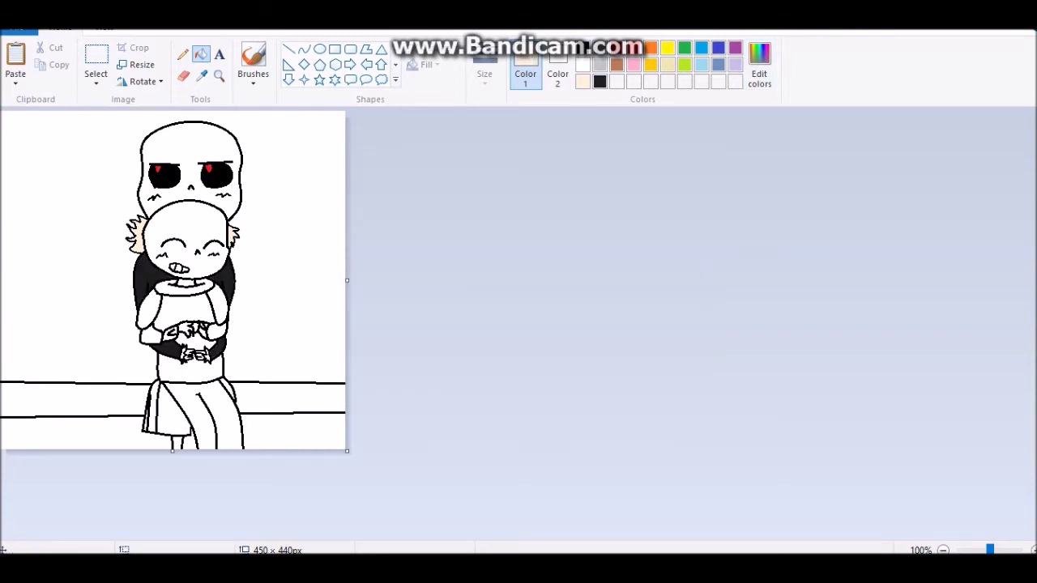
{"action": "left_click", "coordinate": [600, 81]}
{"action": "left_click", "coordinate": [160, 422]}
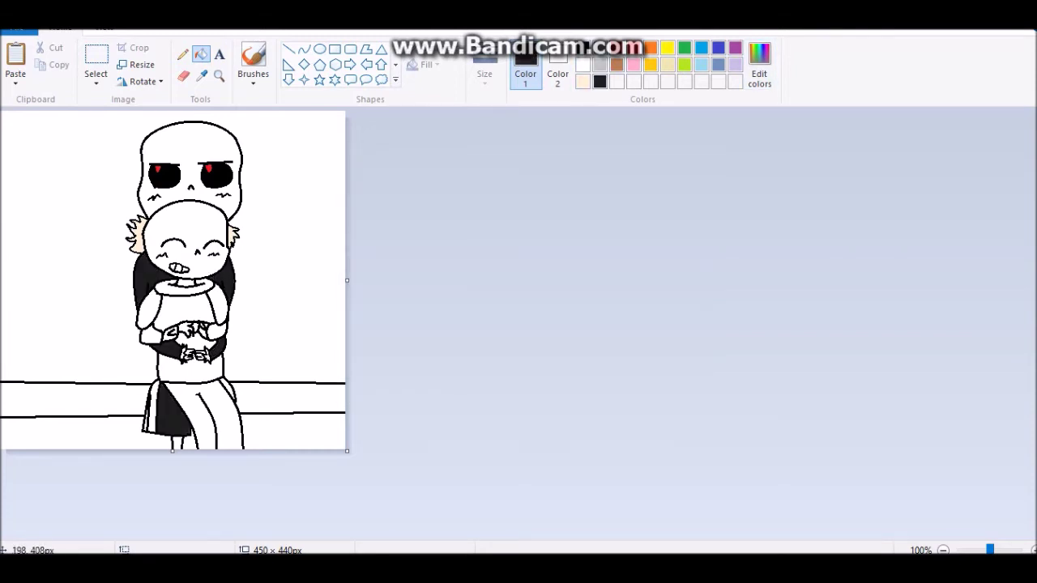
- Fill the shorts' side stripe with a custom golden yellow and the blue figure's scarf with turquoise blue
{"action": "left_click", "coordinate": [759, 65]}
{"action": "left_click", "coordinate": [543, 189]}
{"action": "left_click", "coordinate": [375, 390]}
{"action": "left_click", "coordinate": [701, 48]}
{"action": "left_click", "coordinate": [207, 289]}
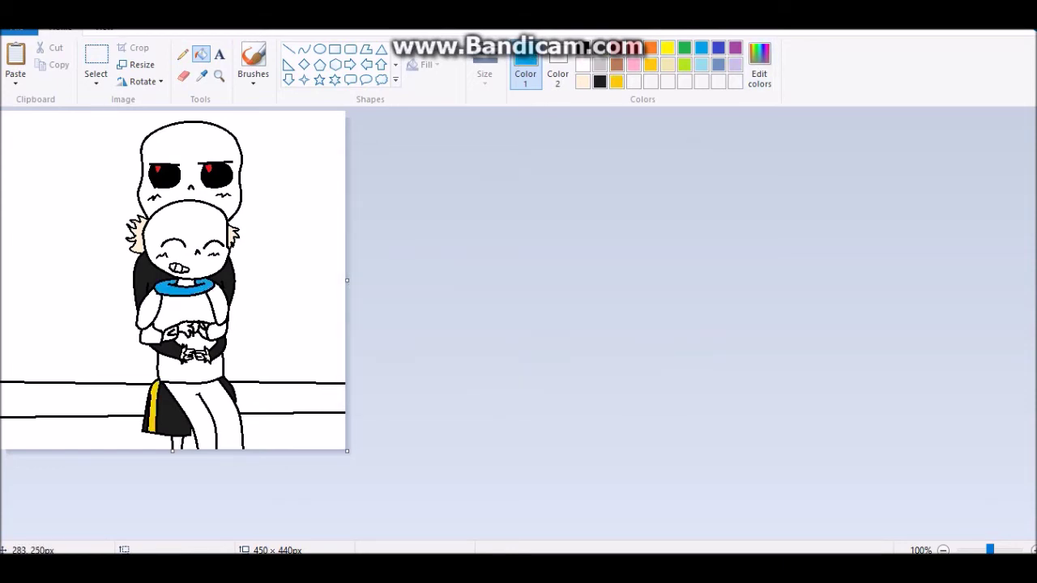
- Write the comment "Forgot The Rest Of His Sca" beside the figures and delete it
{"action": "left_click", "coordinate": [219, 53]}
{"action": "left_click", "coordinate": [33, 276]}
{"action": "type", "text": "Forg"}
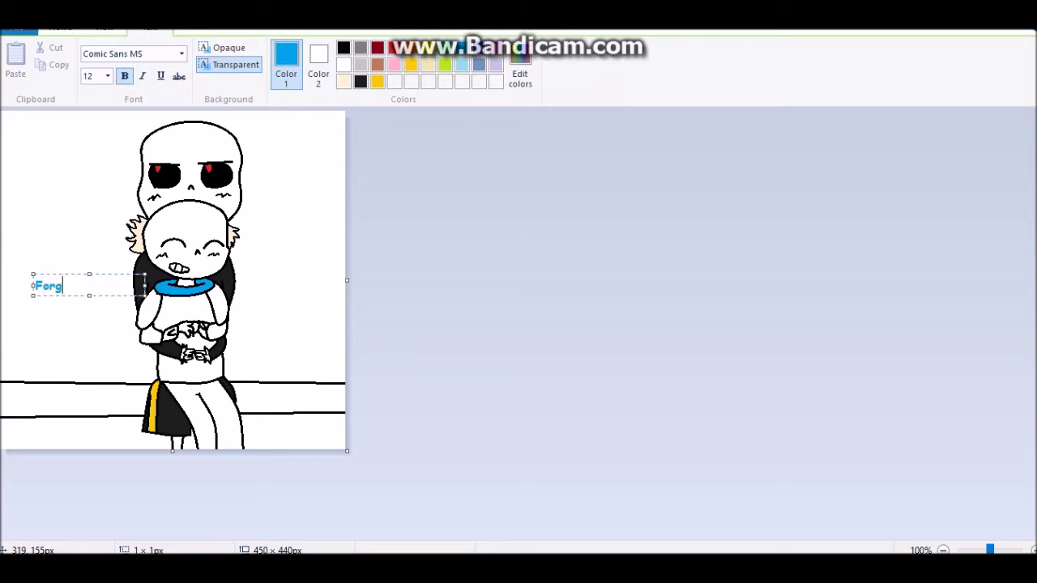
{"action": "type", "text": "ot The Rest Of His Sca"}
{"action": "key", "text": "BackSpace"}
{"action": "key", "text": "BackSpace"}
{"action": "key", "text": "BackSpace"}
{"action": "key", "text": "BackSpace"}
{"action": "key", "text": "BackSpace"}
{"action": "key", "text": "BackSpace"}
{"action": "key", "text": "BackSpace"}
{"action": "key", "text": "BackSpace"}
{"action": "key", "text": "BackSpace"}
{"action": "key", "text": "BackSpace"}
{"action": "key", "text": "BackSpace"}
{"action": "key", "text": "BackSpace"}
{"action": "key", "text": "BackSpace"}
{"action": "key", "text": "BackSpace"}
{"action": "key", "text": "BackSpace"}
{"action": "key", "text": "BackSpace"}
{"action": "key", "text": "BackSpace"}
{"action": "key", "text": "BackSpace"}
{"action": "key", "text": "BackSpace"}
{"action": "key", "text": "BackSpace"}
{"action": "type", "text": "O"}
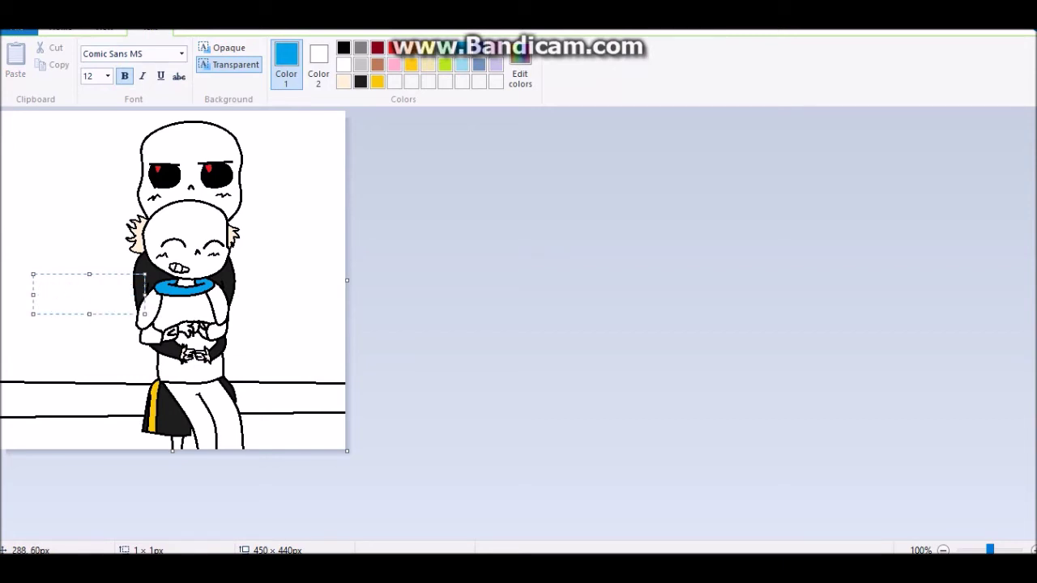
{"action": "left_click", "coordinate": [61, 27]}
- Fill the blue figure's shirt between the scarf and the hands with light gray
{"action": "left_click", "coordinate": [218, 75]}
{"action": "left_click", "coordinate": [194, 325]}
{"action": "left_click", "coordinate": [195, 324]}
{"action": "left_click", "coordinate": [201, 54]}
{"action": "left_click", "coordinate": [600, 65]}
{"action": "left_click", "coordinate": [184, 310]}
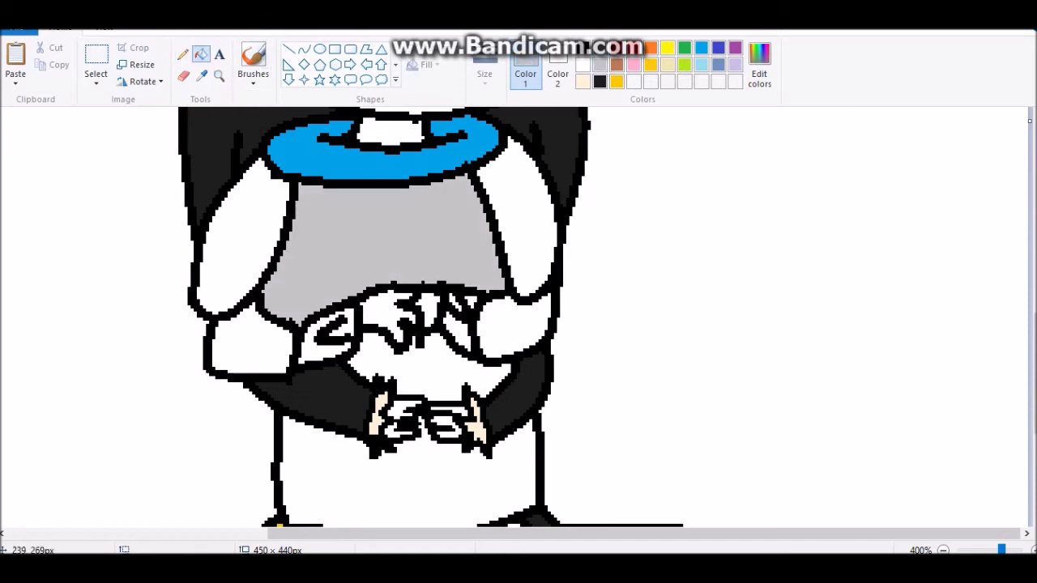
- Fill the blue figure's remaining shirt areas below the hands and the small gap beside one hand with light gray
{"action": "left_click", "coordinate": [331, 486]}
{"action": "left_click", "coordinate": [453, 368]}
{"action": "left_click", "coordinate": [182, 54]}
{"action": "left_click", "coordinate": [600, 81]}
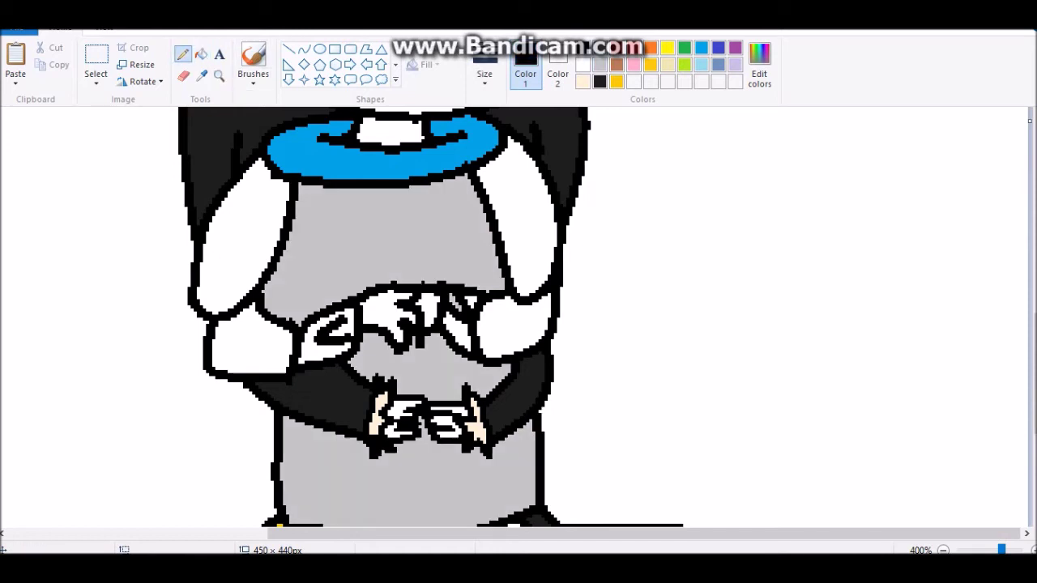
{"action": "left_click", "coordinate": [201, 54]}
{"action": "left_click", "coordinate": [599, 65]}
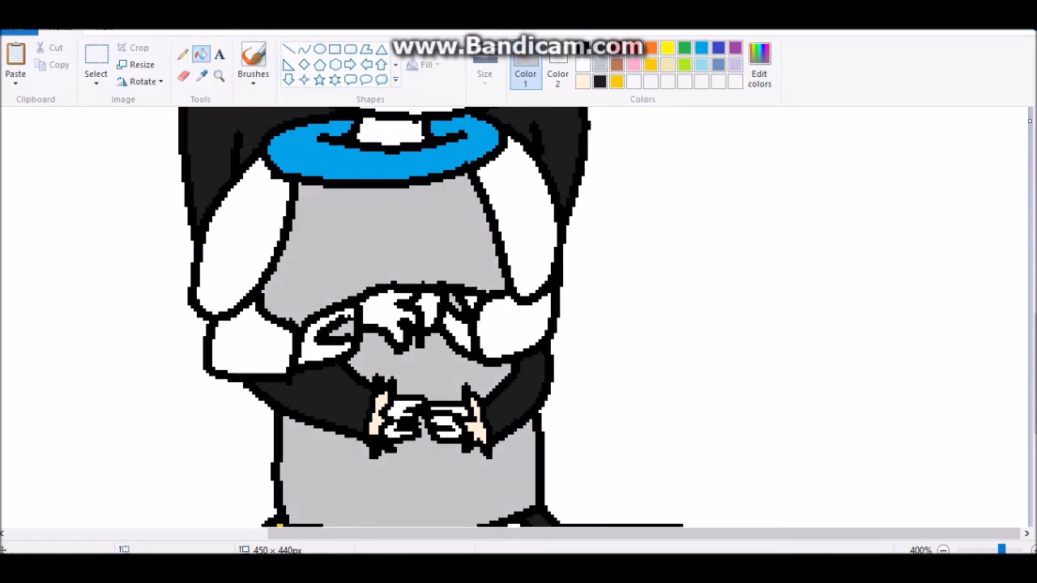
- Fill the blue figure's clasped hands with turquoise and both lower sleeves with light gray
{"action": "left_click", "coordinate": [701, 47]}
{"action": "left_click", "coordinate": [388, 316]}
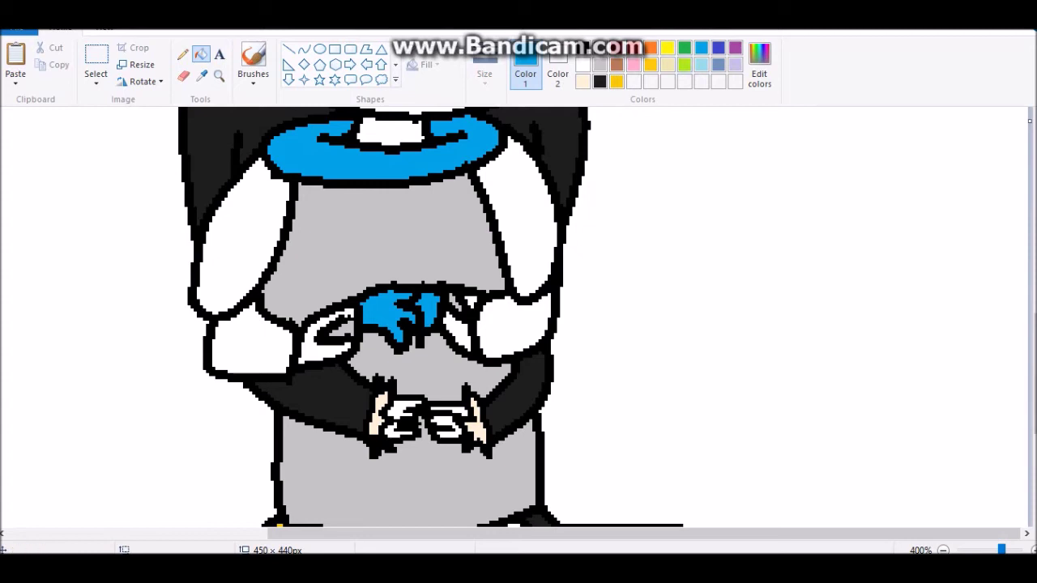
{"action": "left_click", "coordinate": [599, 64]}
{"action": "left_click", "coordinate": [247, 344]}
{"action": "left_click", "coordinate": [510, 328]}
- Mix a custom paler gray (219, 219, 219) and fill both of the blue figure's upper sleeves with it
{"action": "left_click", "coordinate": [759, 65]}
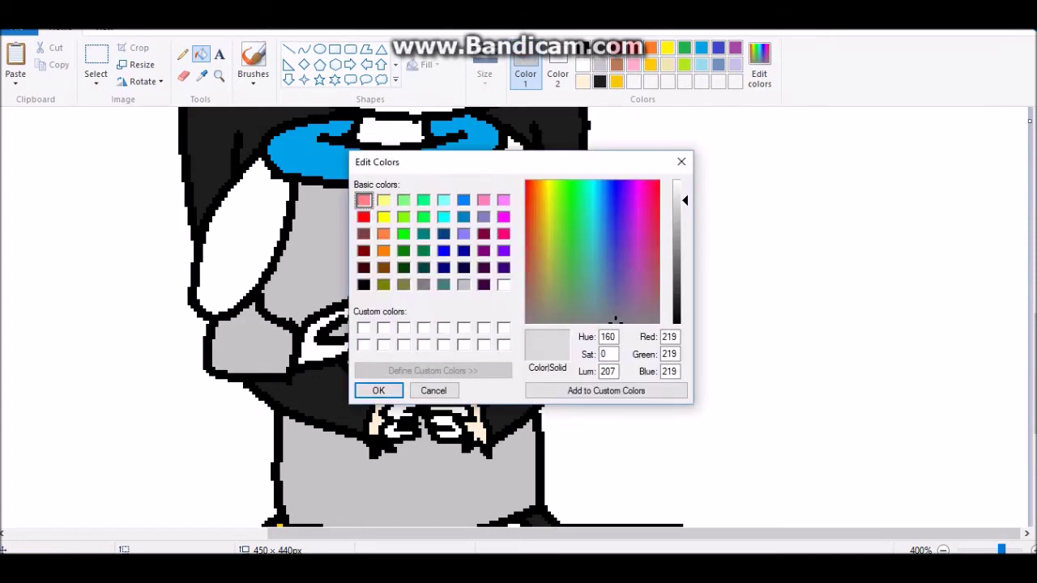
{"action": "left_click", "coordinate": [375, 389]}
{"action": "left_click", "coordinate": [235, 243]}
{"action": "left_click", "coordinate": [526, 219]}
- Mix a custom sky blue (90, 204, 249), draw curved trim lines inside both upper sleeves and fill the enclosed edges with it
{"action": "mouse_move", "coordinate": [596, 229]}
{"action": "left_mouse_down"}
{"action": "mouse_move", "coordinate": [587, 203]}
{"action": "mouse_move", "coordinate": [597, 192]}
{"action": "left_mouse_up"}
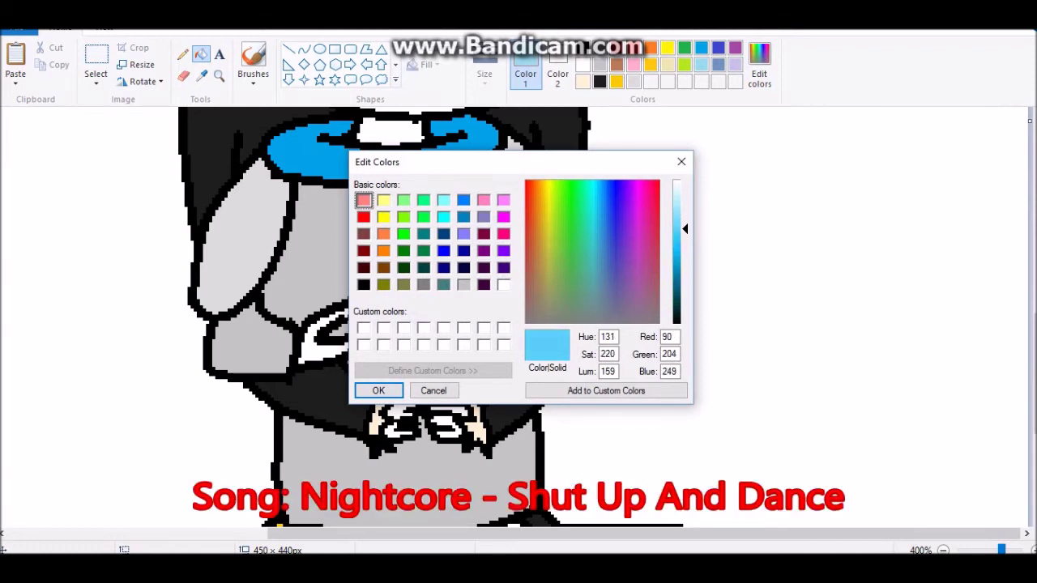
{"action": "left_click", "coordinate": [379, 391]}
{"action": "left_click", "coordinate": [303, 49]}
{"action": "left_click", "coordinate": [484, 69]}
{"action": "left_click", "coordinate": [521, 115]}
{"action": "mouse_move", "coordinate": [217, 218]}
{"action": "left_mouse_down"}
{"action": "mouse_move", "coordinate": [261, 255]}
{"action": "mouse_move", "coordinate": [203, 301]}
{"action": "left_mouse_up"}
{"action": "left_click_drag", "start_coordinate": [212, 244], "coordinate": [196, 259]}
{"action": "mouse_move", "coordinate": [499, 219]}
{"action": "left_mouse_down"}
{"action": "mouse_move", "coordinate": [556, 217]}
{"action": "mouse_move", "coordinate": [528, 283]}
{"action": "left_mouse_up"}
{"action": "left_click_drag", "start_coordinate": [511, 243], "coordinate": [504, 251]}
{"action": "left_click", "coordinate": [201, 54]}
{"action": "left_click", "coordinate": [206, 268]}
{"action": "left_click", "coordinate": [531, 259]}
- Mix a custom dark blue and fill the blue figure's pants with it
{"action": "left_click", "coordinate": [183, 53]}
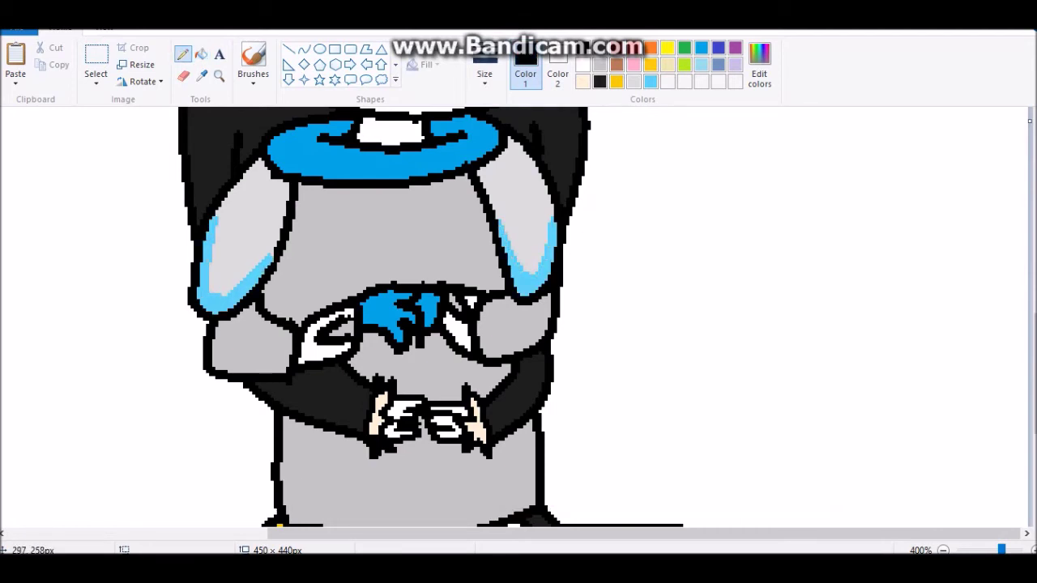
{"action": "left_click", "coordinate": [943, 550]}
{"action": "left_click", "coordinate": [942, 550]}
{"action": "left_click", "coordinate": [759, 65]}
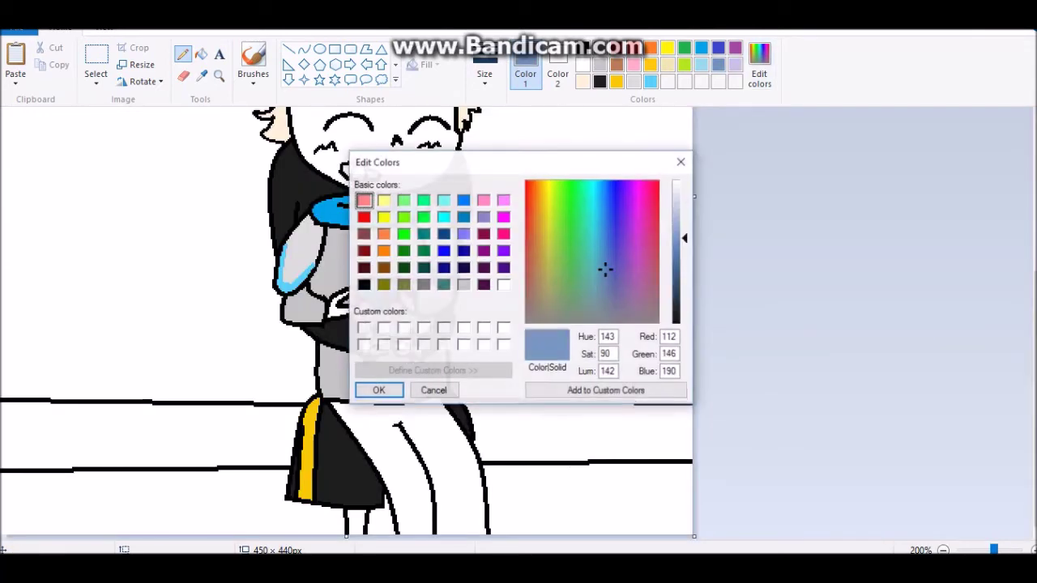
{"action": "left_click", "coordinate": [378, 390]}
{"action": "left_click", "coordinate": [201, 53]}
{"action": "left_click", "coordinate": [397, 453]}
- Write the comment "It Looks So BADDDDD" beside the figures and undo it
{"action": "scroll", "coordinate": [348, 324], "scroll_direction": "up", "scroll_amount": 3}
{"action": "key", "text": "ctrl+Page_Down"}
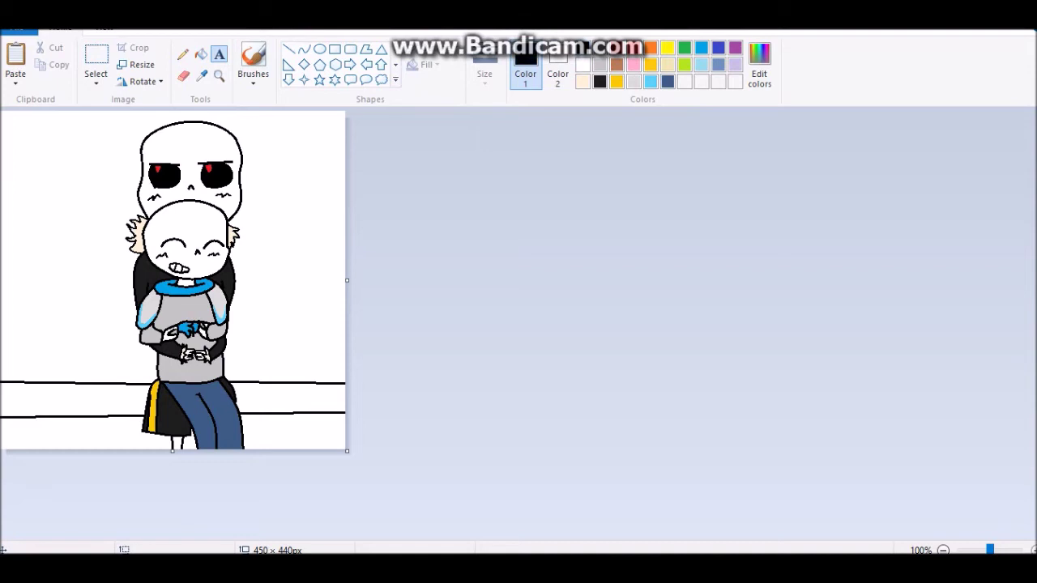
{"action": "left_click", "coordinate": [92, 215]}
{"action": "left_click", "coordinate": [37, 179]}
{"action": "type", "text": "It Looks So "}
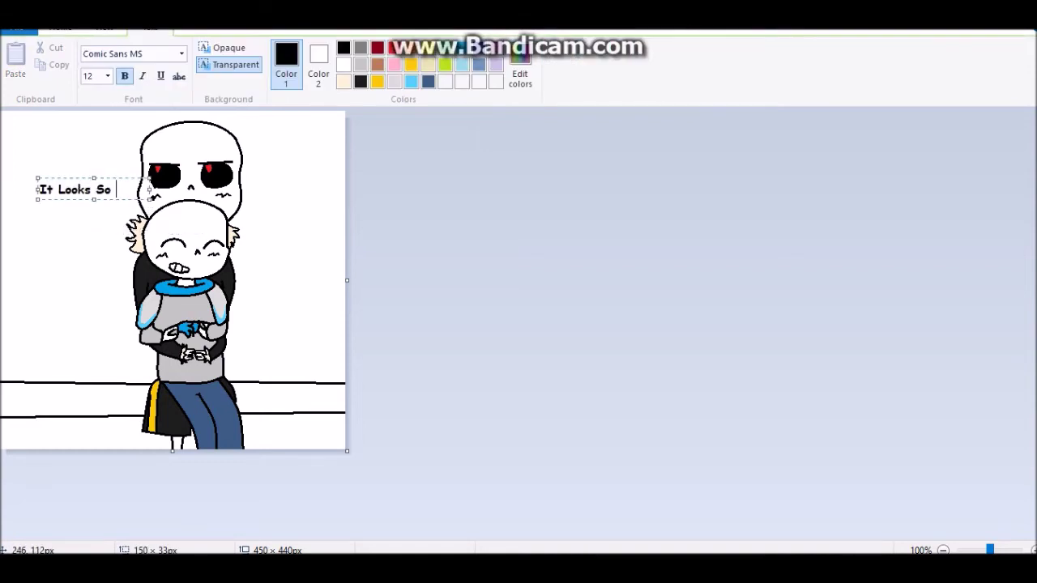
{"action": "type", "text": "BADDDDDDDDDDDDDDDDDDDDDDDDDDDDDDDDD"}
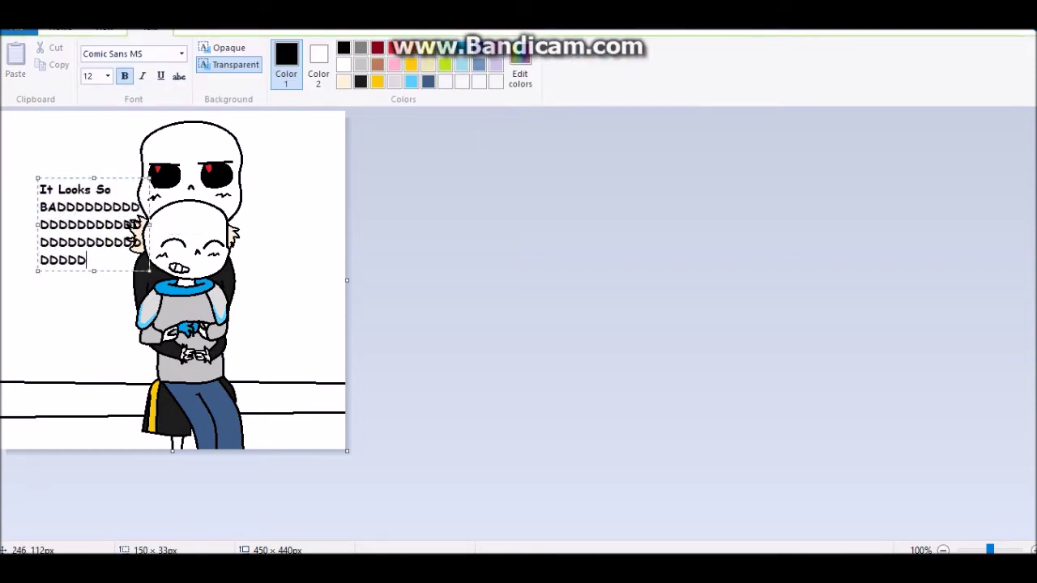
{"action": "key", "text": "ctrl+z"}
{"action": "key", "text": "ctrl+z"}
{"action": "key", "text": "ctrl+z"}
{"action": "key", "text": "ctrl+z"}
- Add the missing strip of the red figure's jacket beside the gray shirt, between sleeve and shorts, in near-black
{"action": "scroll", "coordinate": [165, 362], "scroll_direction": "up", "scroll_amount": 2}
{"action": "left_click", "coordinate": [484, 74]}
{"action": "left_click", "coordinate": [520, 134]}
{"action": "scroll", "coordinate": [468, 357], "scroll_direction": "down", "scroll_amount": 2}
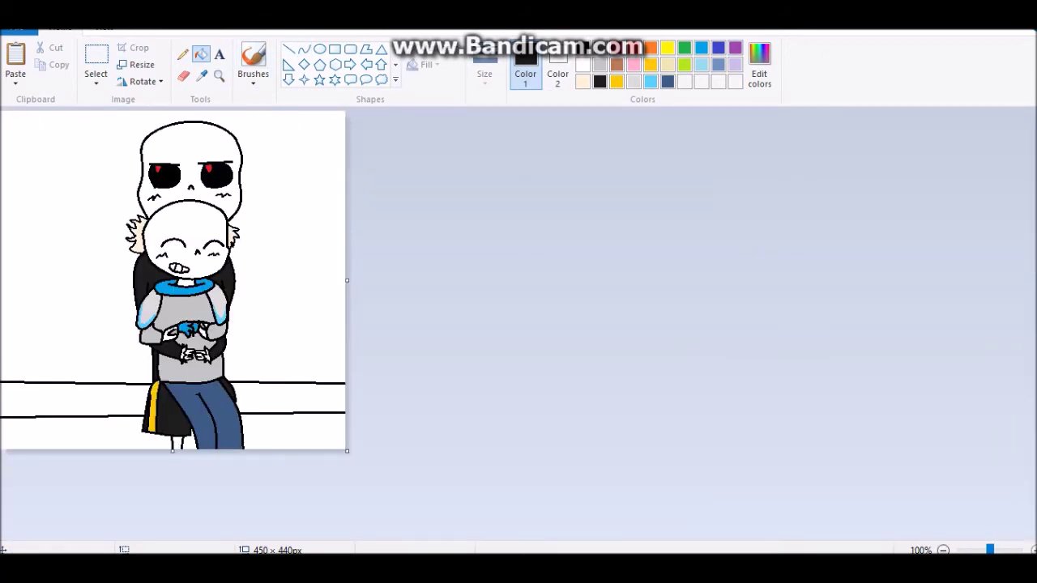
- Mix a custom dark purple-gray and fill the upper background band on both sides of the figures
{"action": "left_click", "coordinate": [759, 65]}
{"action": "left_click", "coordinate": [616, 303]}
{"action": "left_click_drag", "start_coordinate": [681, 308], "coordinate": [680, 282]}
{"action": "left_click", "coordinate": [370, 388]}
{"action": "left_click", "coordinate": [300, 399]}
{"action": "left_click", "coordinate": [73, 399]}
- Mix a darker purple-gray and fill the lower background band on both sides of the figures
{"action": "left_click", "coordinate": [759, 65]}
{"action": "left_click", "coordinate": [616, 303]}
{"action": "left_click", "coordinate": [375, 389]}
{"action": "left_click", "coordinate": [292, 431]}
{"action": "left_click", "coordinate": [125, 429]}
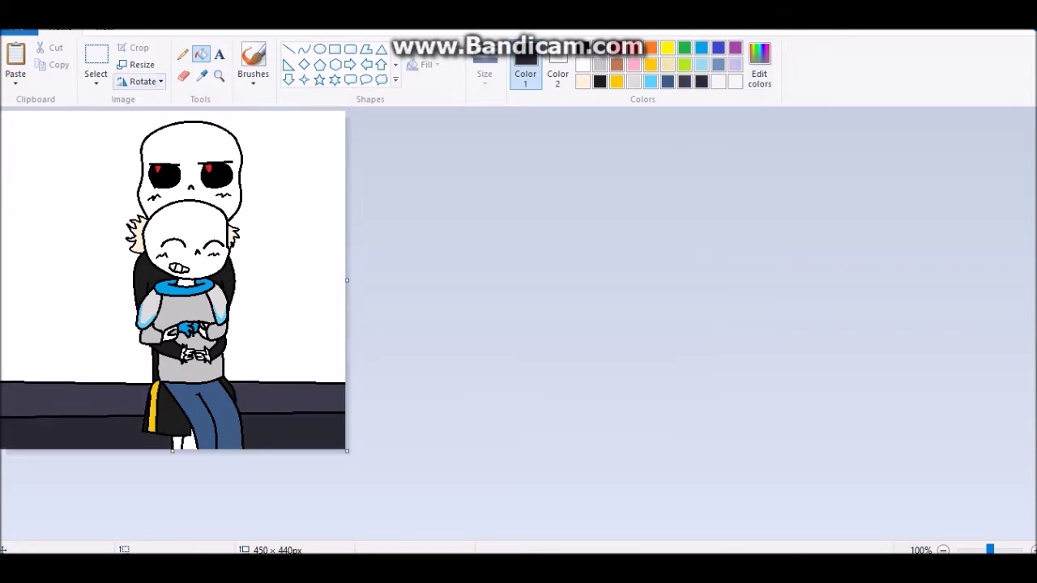
- Write the comment "I'm Gonna Try Shading It..." beside the smaller head and undo it
{"action": "left_click", "coordinate": [219, 75]}
{"action": "left_click", "coordinate": [190, 251]}
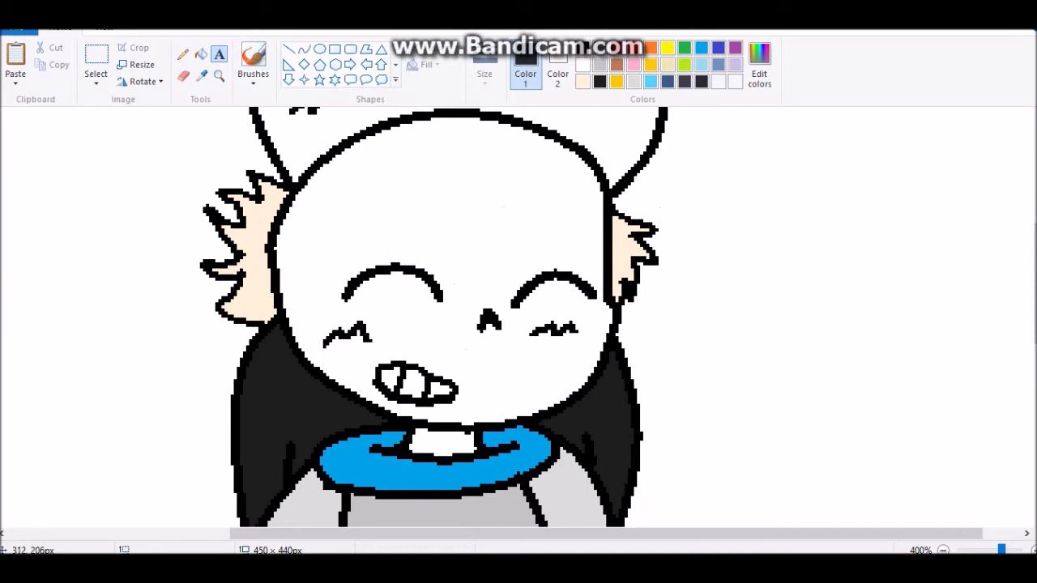
{"action": "left_click_drag", "start_coordinate": [631, 165], "coordinate": [879, 416]}
{"action": "type", "text": "I'm Gonna Try Shading It..."}
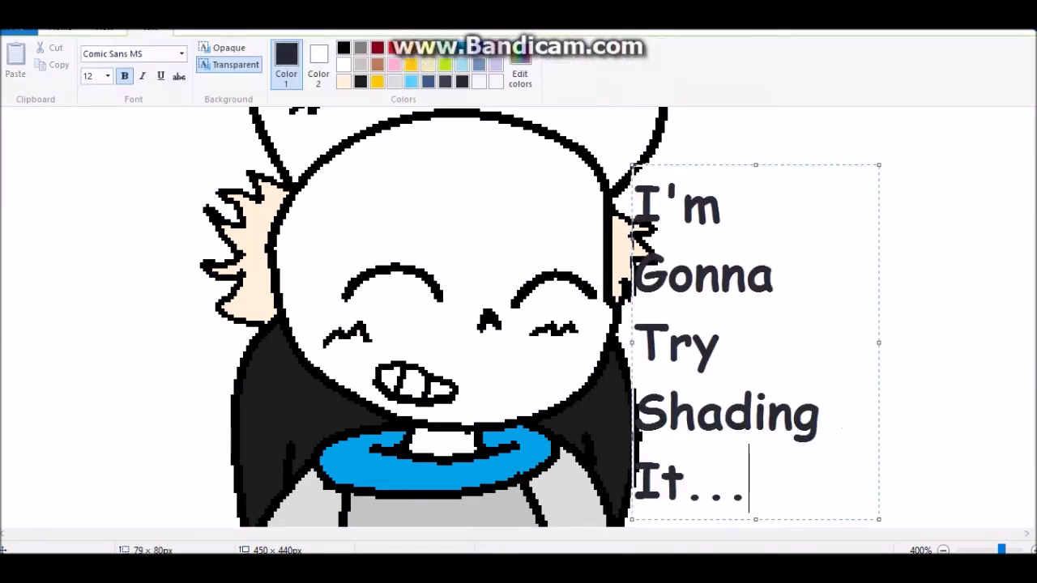
{"action": "key", "text": "ctrl+z"}
- Copy the smaller figure's head with a free-form selection to keep its line art for the shading
{"action": "left_click", "coordinate": [96, 84]}
{"action": "left_click", "coordinate": [134, 132]}
{"action": "mouse_move", "coordinate": [356, 218]}
{"action": "left_mouse_down"}
{"action": "mouse_move", "coordinate": [362, 388]}
{"action": "mouse_move", "coordinate": [583, 341]}
{"action": "mouse_move", "coordinate": [368, 215]}
{"action": "mouse_move", "coordinate": [357, 219]}
{"action": "left_mouse_up"}
{"action": "left_click_drag", "start_coordinate": [446, 324], "coordinate": [436, 317]}
{"action": "key", "text": "ctrl+z"}
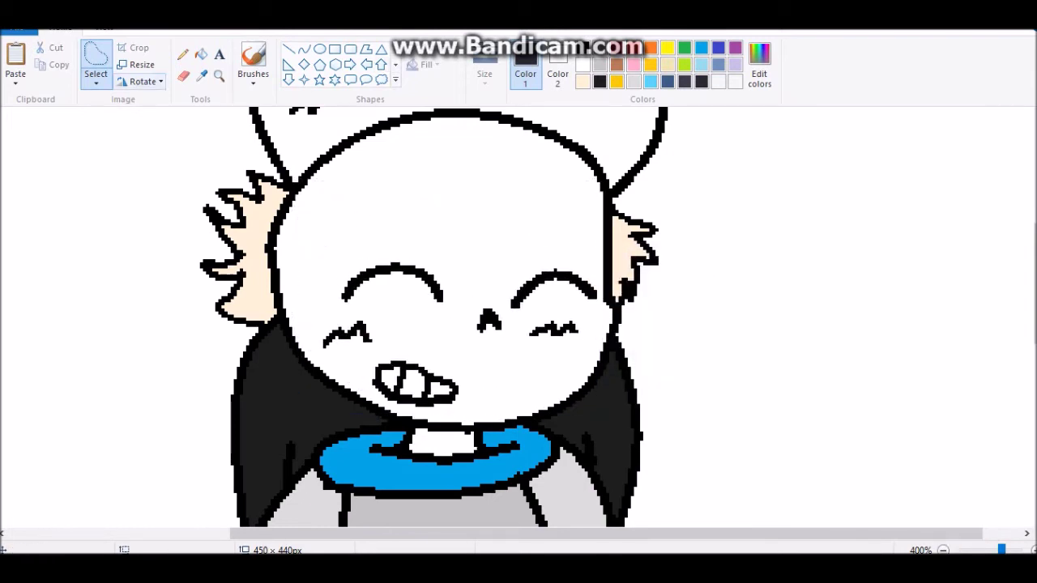
{"action": "key", "text": "ctrl+v"}
{"action": "key", "text": "ctrl+z"}
- Airbrush custom pale gray shading around the smaller head's edges and nose, and paste the copied line art over it
{"action": "left_click", "coordinate": [759, 73]}
{"action": "left_click", "coordinate": [380, 391]}
{"action": "left_click", "coordinate": [253, 73]}
{"action": "left_click", "coordinate": [250, 104]}
{"action": "left_click", "coordinate": [485, 72]}
{"action": "left_click", "coordinate": [520, 137]}
{"action": "mouse_move", "coordinate": [365, 389]}
{"action": "left_mouse_down"}
{"action": "mouse_move", "coordinate": [291, 307]}
{"action": "mouse_move", "coordinate": [453, 138]}
{"action": "mouse_move", "coordinate": [470, 430]}
{"action": "mouse_move", "coordinate": [599, 405]}
{"action": "left_mouse_up"}
{"action": "left_click", "coordinate": [503, 141]}
{"action": "left_click", "coordinate": [488, 322]}
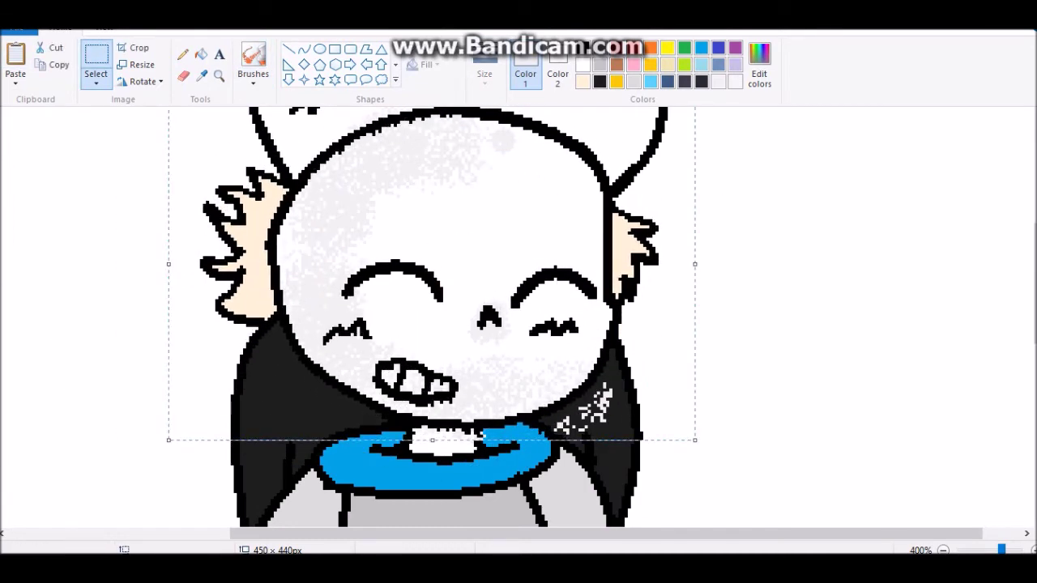
- Write the comment "Such Fail" beside the smaller head and remove it
{"action": "left_click", "coordinate": [218, 55]}
{"action": "left_click_drag", "start_coordinate": [713, 373], "coordinate": [1008, 146]}
{"action": "type", "text": "Such Fail"}
{"action": "key", "text": "ctrl+z"}
{"action": "key", "text": "Escape"}
- Clean the stray light specks off the dark jacket and tidy the outlines around the scarf
{"action": "left_click", "coordinate": [303, 48]}
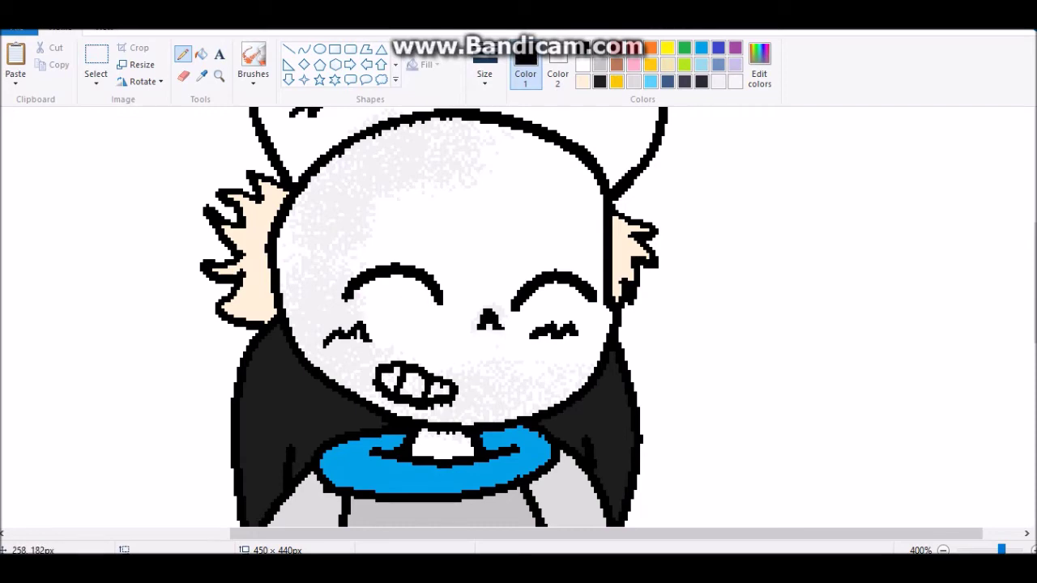
{"action": "key", "text": "ctrl+Page_Down"}
{"action": "key", "text": "ctrl+Page_Down"}
{"action": "key", "text": "ctrl+Page_Down"}
- Try to copy the larger figure's eye area with a free-form selection and undo the attempt
{"action": "key", "text": "ctrl+Page_Up"}
{"action": "key", "text": "ctrl+Page_Up"}
{"action": "key", "text": "ctrl+Page_Up"}
{"action": "key", "text": "ctrl+Page_Up"}
{"action": "key", "text": "ctrl+Page_Up"}
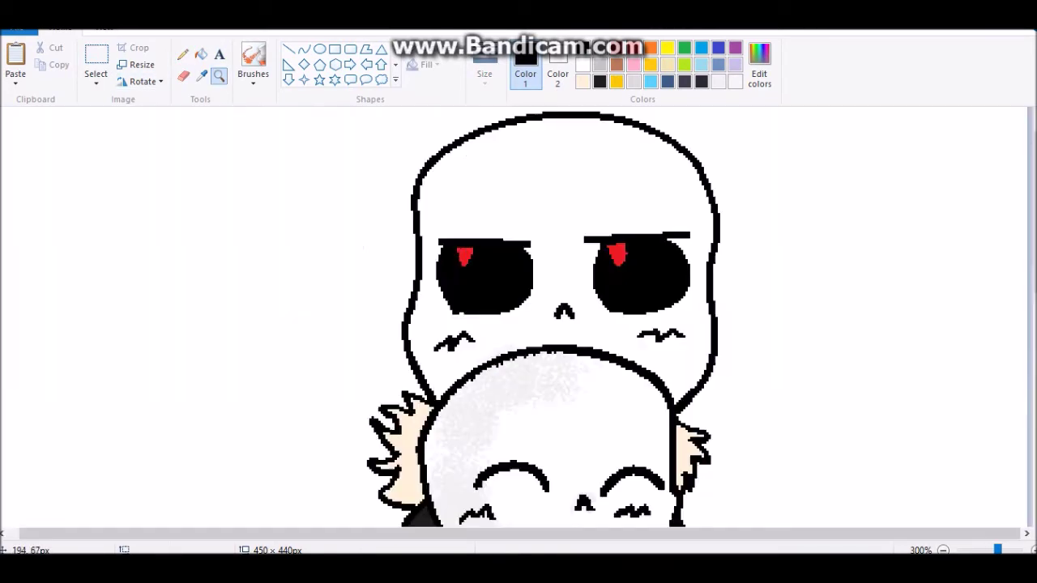
{"action": "left_click", "coordinate": [95, 81]}
{"action": "left_click", "coordinate": [139, 135]}
{"action": "mouse_move", "coordinate": [227, 279]}
{"action": "left_mouse_down"}
{"action": "mouse_move", "coordinate": [323, 191]}
{"action": "mouse_move", "coordinate": [454, 357]}
{"action": "mouse_move", "coordinate": [478, 217]}
{"action": "left_mouse_up"}
{"action": "right_click", "coordinate": [478, 217]}
{"action": "key", "text": "Escape"}
{"action": "mouse_move", "coordinate": [233, 235]}
{"action": "left_mouse_down"}
{"action": "mouse_move", "coordinate": [462, 177]}
{"action": "mouse_move", "coordinate": [438, 378]}
{"action": "mouse_move", "coordinate": [729, 348]}
{"action": "mouse_move", "coordinate": [600, 151]}
{"action": "left_mouse_up"}
{"action": "right_click", "coordinate": [787, 218]}
{"action": "left_click", "coordinate": [822, 241]}
{"action": "key", "text": "ctrl+z"}
{"action": "key", "text": "ctrl+z"}
{"action": "key", "text": "ctrl+z"}
{"action": "key", "text": "ctrl+z"}
{"action": "key", "text": "ctrl+z"}
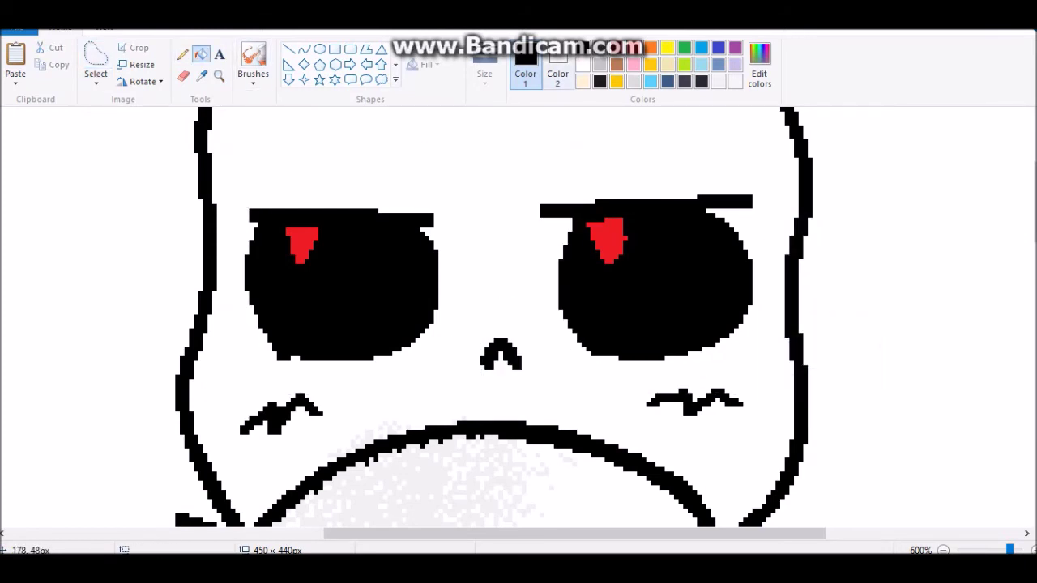
- Copy the larger figure's eyes with white pupils using a free-form selection, and refill both pupils with red
{"action": "mouse_move", "coordinate": [226, 299]}
{"action": "left_mouse_down"}
{"action": "mouse_move", "coordinate": [698, 380]}
{"action": "mouse_move", "coordinate": [539, 166]}
{"action": "mouse_move", "coordinate": [222, 188]}
{"action": "left_mouse_up"}
{"action": "right_click", "coordinate": [781, 226]}
{"action": "left_click", "coordinate": [813, 251]}
{"action": "left_click", "coordinate": [201, 54]}
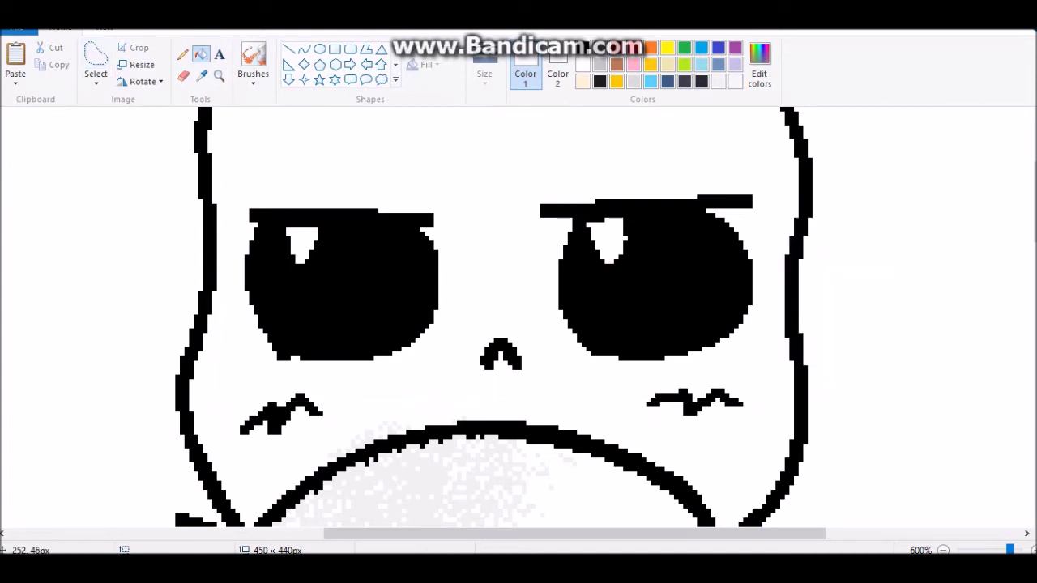
{"action": "left_click", "coordinate": [633, 47]}
{"action": "left_click", "coordinate": [301, 243]}
{"action": "left_click", "coordinate": [607, 242]}
- Mix a custom dark red and airbrush shading over both of the larger figure's red pupils
{"action": "left_click", "coordinate": [253, 65]}
{"action": "left_click", "coordinate": [759, 65]}
{"action": "left_click", "coordinate": [378, 391]}
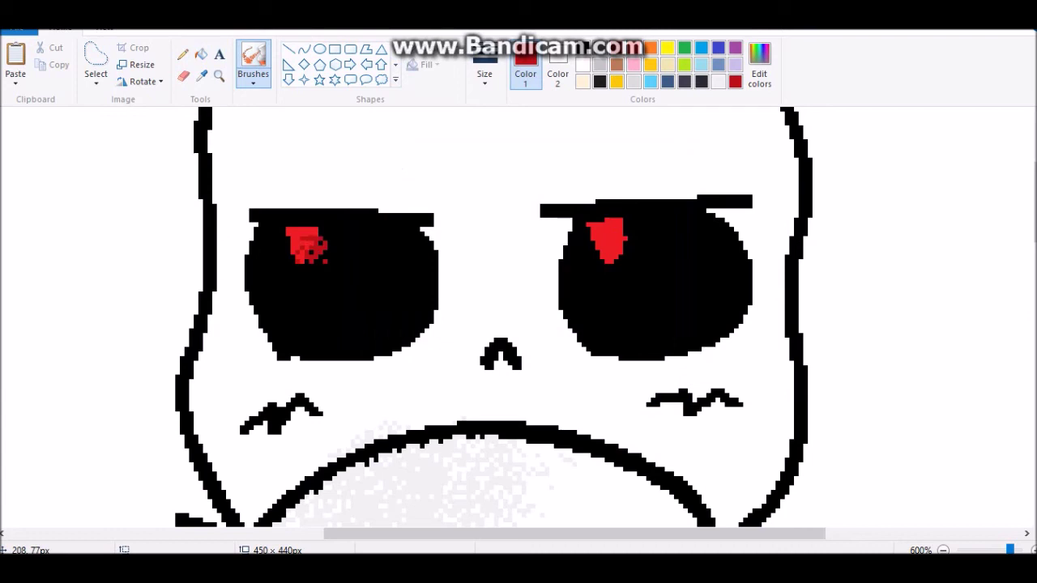
{"action": "left_click", "coordinate": [485, 73]}
{"action": "left_click", "coordinate": [529, 198]}
{"action": "left_click_drag", "start_coordinate": [308, 243], "coordinate": [246, 312]}
{"action": "left_click_drag", "start_coordinate": [632, 243], "coordinate": [583, 292]}
{"action": "key", "text": "ctrl+z"}
{"action": "mouse_move", "coordinate": [607, 235]}
{"action": "left_mouse_down"}
{"action": "mouse_move", "coordinate": [584, 292]}
{"action": "mouse_move", "coordinate": [656, 284]}
{"action": "left_mouse_up"}
{"action": "key", "text": "ctrl+z"}
{"action": "key", "text": "ctrl+z"}
{"action": "key", "text": "ctrl+z"}
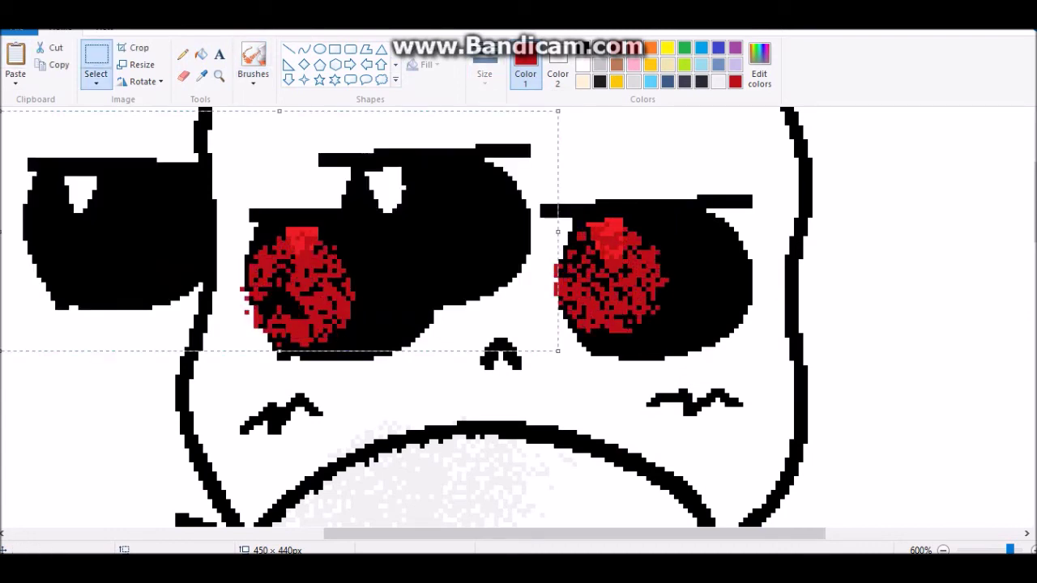
- Place the copied eyes over the airbrushed pupils and erase the stray red specks beside the eye
{"action": "key", "text": "ctrl+z"}
{"action": "key", "text": "ctrl+z"}
{"action": "left_click", "coordinate": [183, 55]}
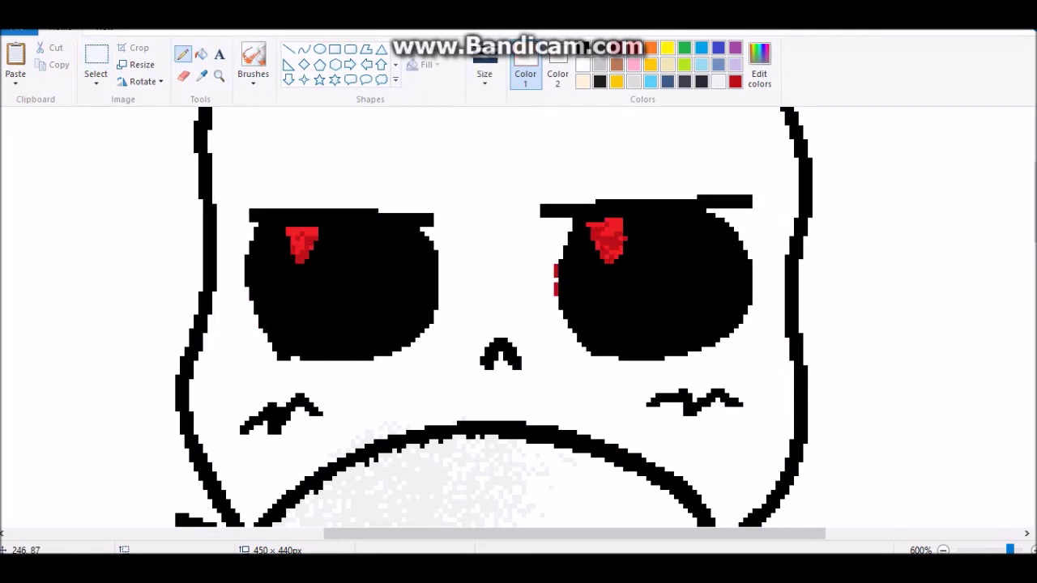
- Copy the larger figure's head with a free-form selection that follows its outline
{"action": "left_click", "coordinate": [942, 551]}
{"action": "left_click", "coordinate": [942, 550]}
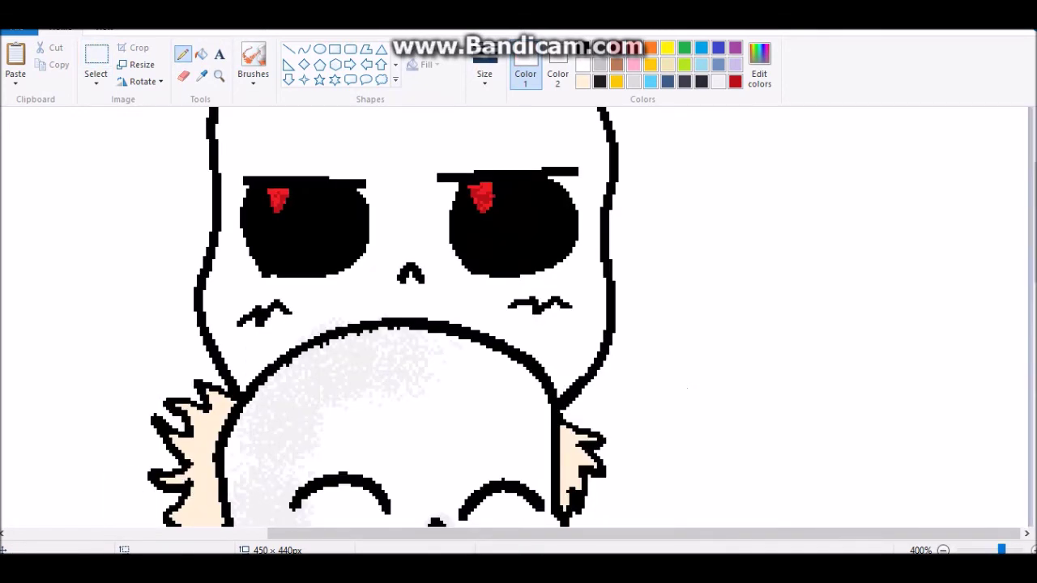
{"action": "left_click", "coordinate": [942, 550]}
{"action": "left_click", "coordinate": [942, 550]}
{"action": "left_click", "coordinate": [95, 81]}
{"action": "left_click", "coordinate": [139, 132]}
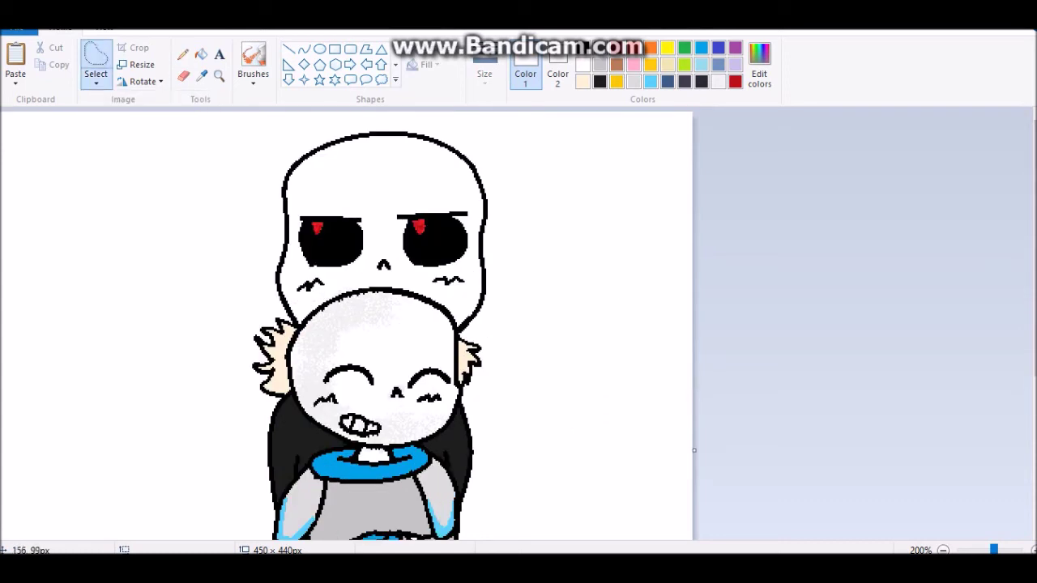
{"action": "mouse_move", "coordinate": [267, 232]}
{"action": "left_mouse_down"}
{"action": "mouse_move", "coordinate": [532, 221]}
{"action": "mouse_move", "coordinate": [450, 308]}
{"action": "left_mouse_up"}
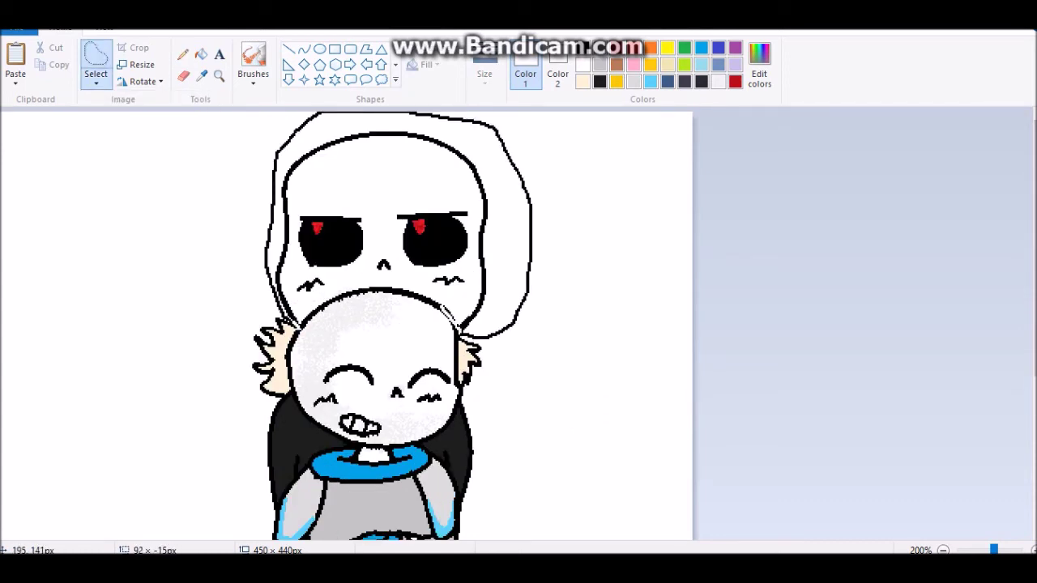
{"action": "right_click", "coordinate": [531, 339]}
- Airbrush pale gray shading along the larger head's edges, between the eyes and above the smaller head
{"action": "left_click", "coordinate": [252, 65]}
{"action": "key", "text": "ctrl+Page_Up"}
{"action": "key", "text": "ctrl+Page_Up"}
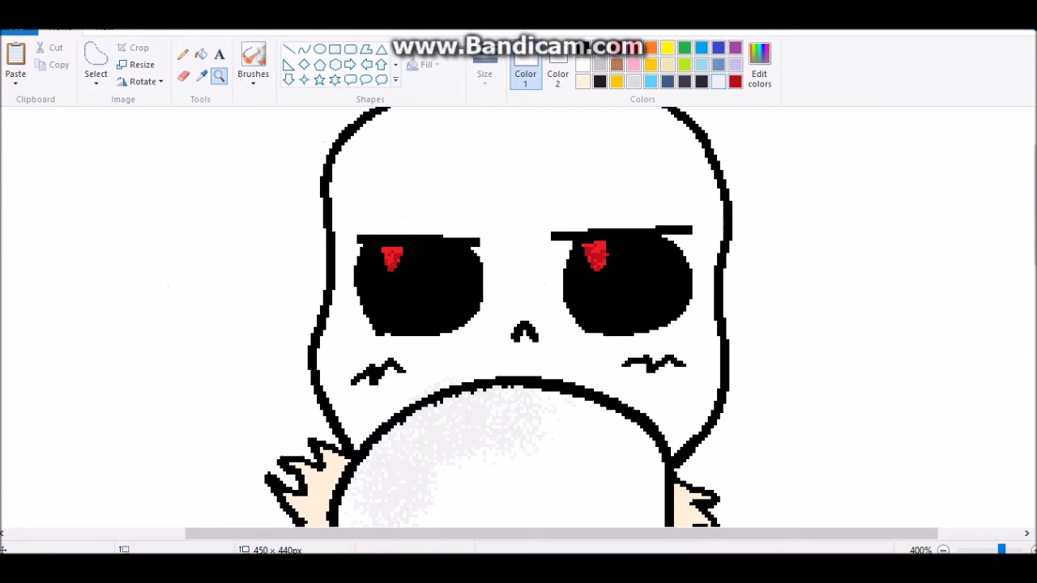
{"action": "left_click", "coordinate": [485, 73]}
{"action": "left_click", "coordinate": [518, 195]}
{"action": "left_click_drag", "start_coordinate": [357, 438], "coordinate": [348, 122]}
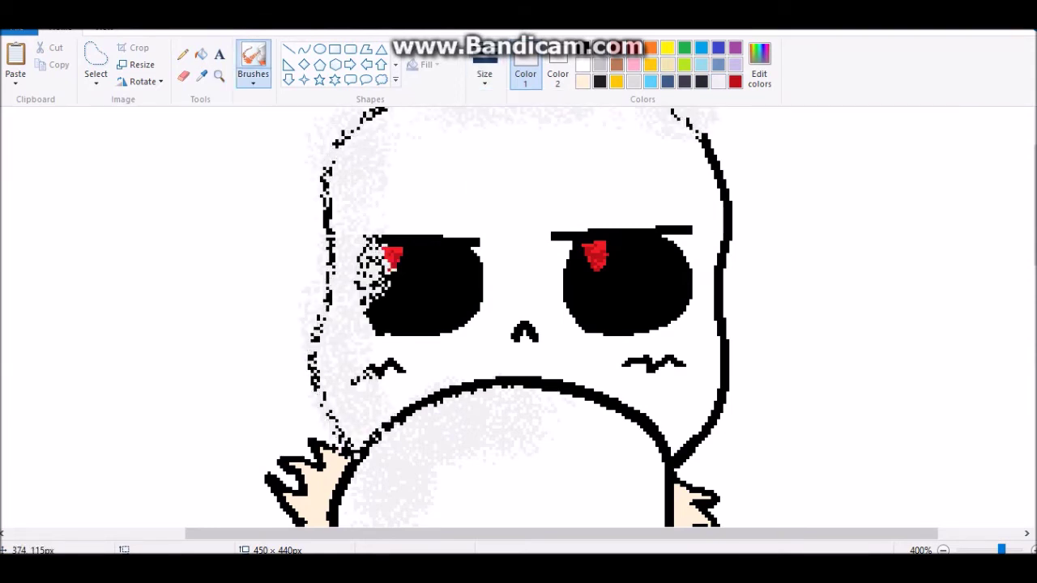
{"action": "scroll", "coordinate": [518, 315], "scroll_direction": "down", "scroll_amount": 2}
{"action": "left_click_drag", "start_coordinate": [366, 322], "coordinate": [706, 321]}
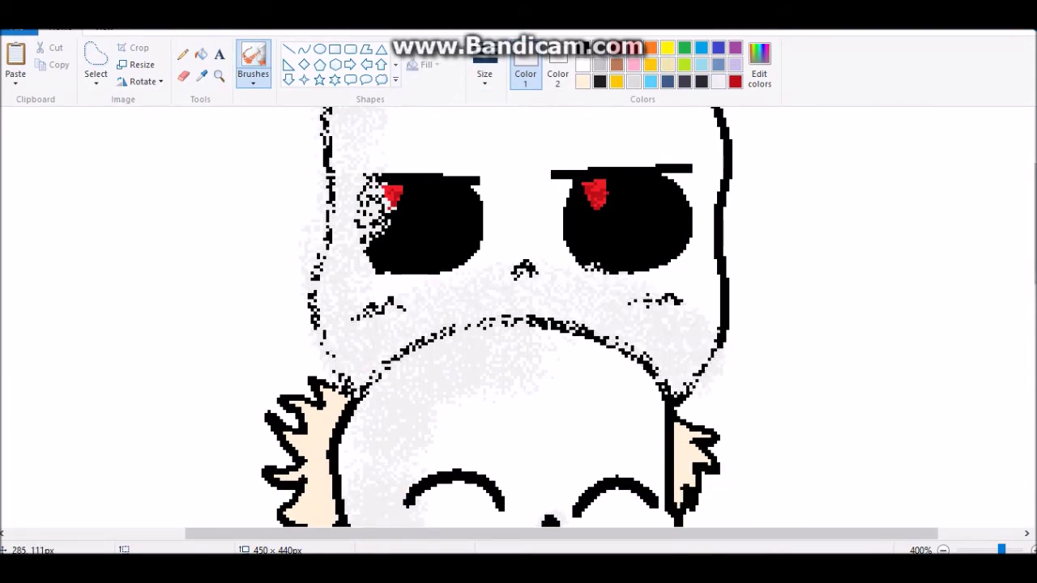
{"action": "scroll", "coordinate": [519, 316], "scroll_direction": "up", "scroll_amount": 3}
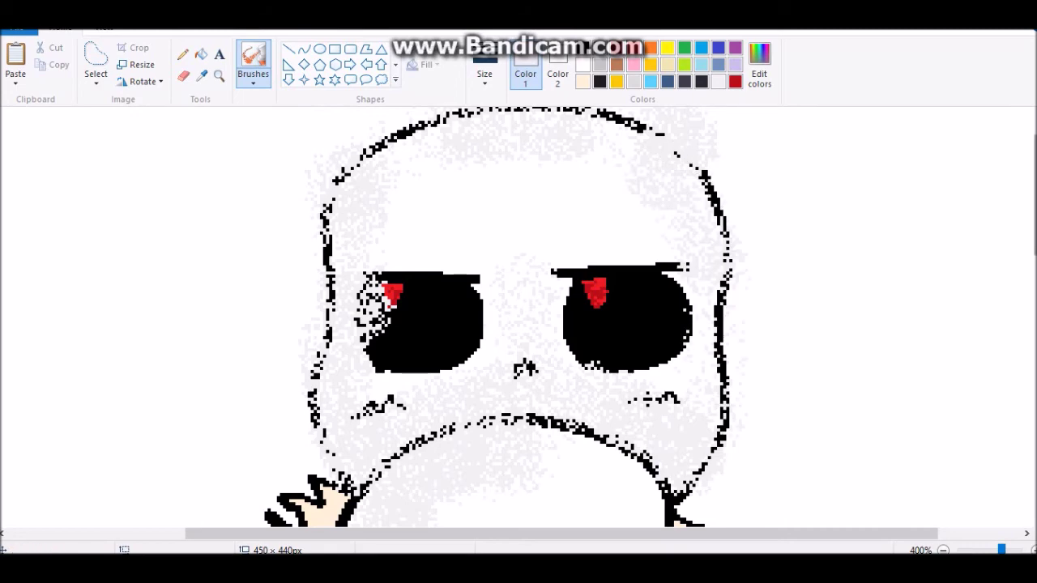
{"action": "scroll", "coordinate": [519, 316], "scroll_direction": "up", "scroll_amount": 2}
- Paste the copied head line art aligned over the shaded larger head and clear the stray shading outside it
{"action": "key", "text": "ctrl+Page_Down"}
{"action": "key", "text": "ctrl+v"}
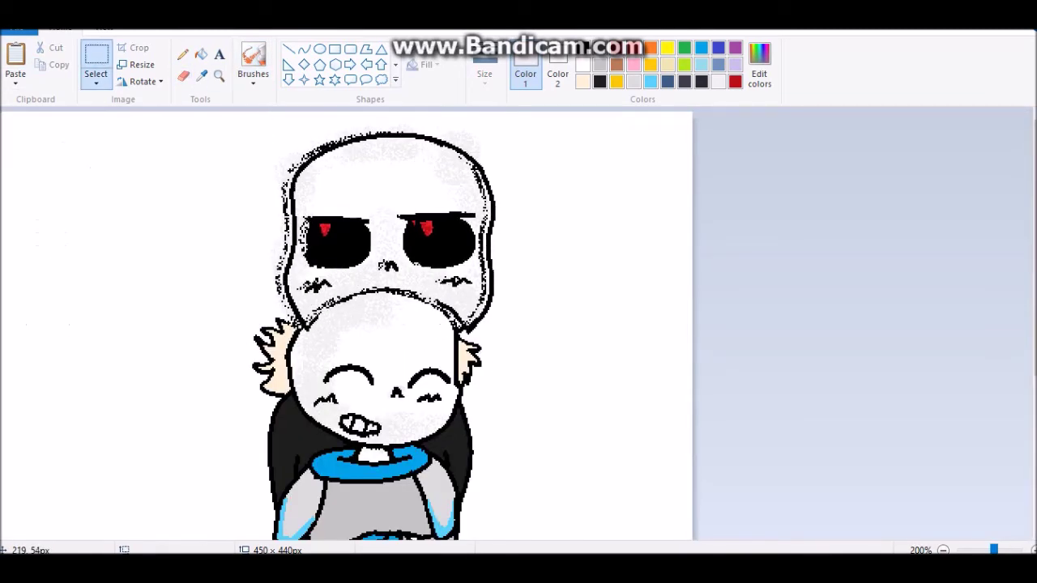
{"action": "key", "text": "ctrl+v"}
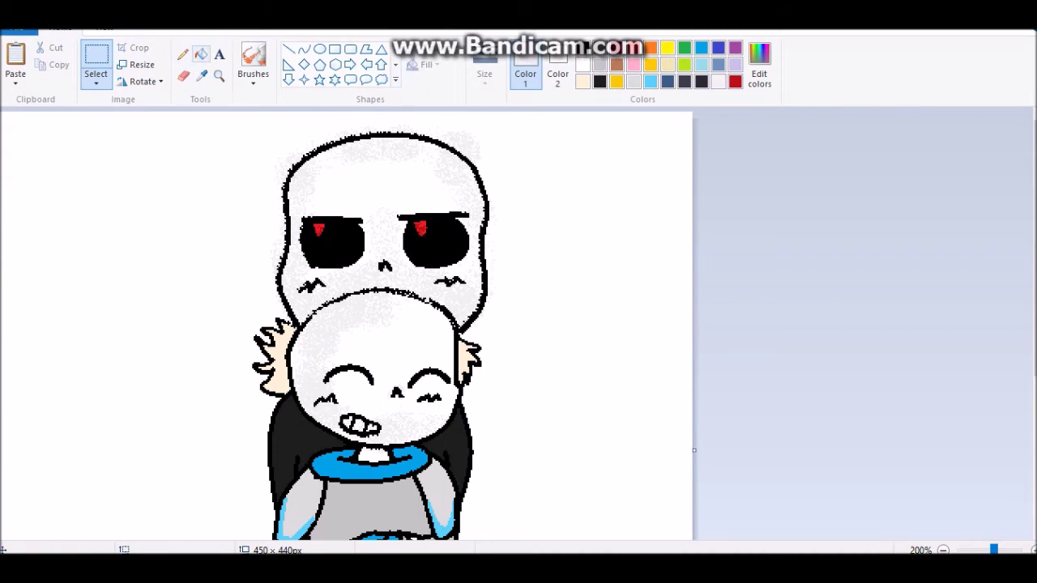
{"action": "left_click", "coordinate": [201, 54]}
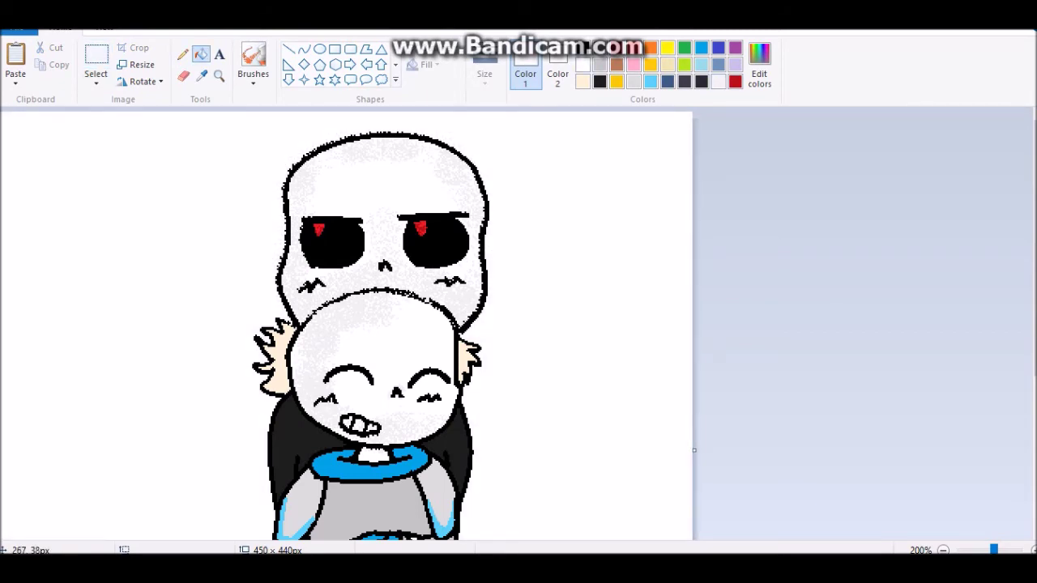
- Redraw the broken outline along the top of the smaller head with a thick black curve
{"action": "key", "text": "ctrl+Page_Up"}
{"action": "key", "text": "ctrl+Page_Up"}
{"action": "key", "text": "ctrl+Page_Up"}
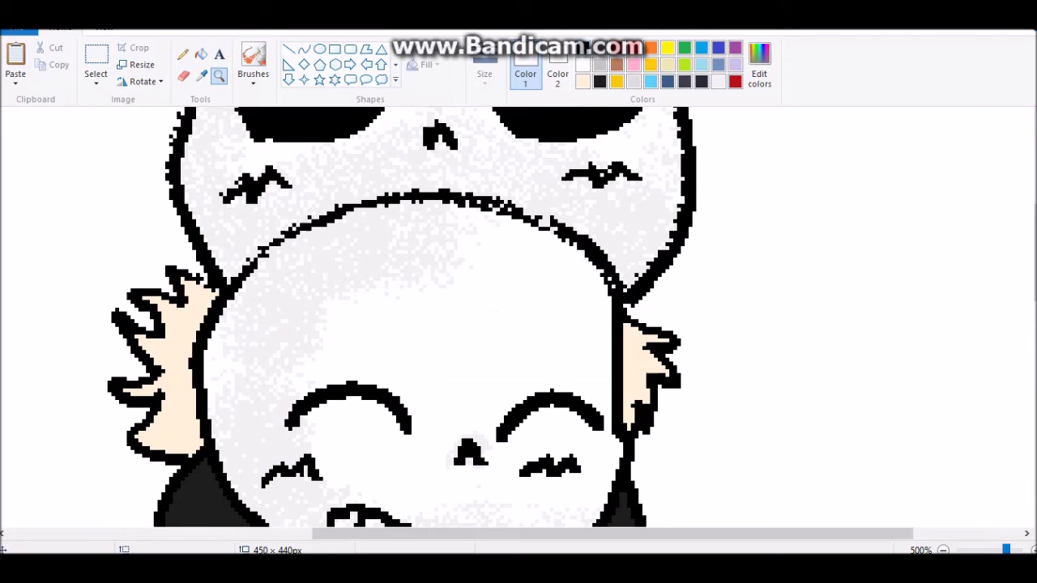
{"action": "left_click", "coordinate": [600, 81]}
{"action": "left_click", "coordinate": [304, 48]}
{"action": "left_click_drag", "start_coordinate": [233, 286], "coordinate": [559, 231]}
{"action": "key", "text": "ctrl+z"}
{"action": "key", "text": "ctrl+z"}
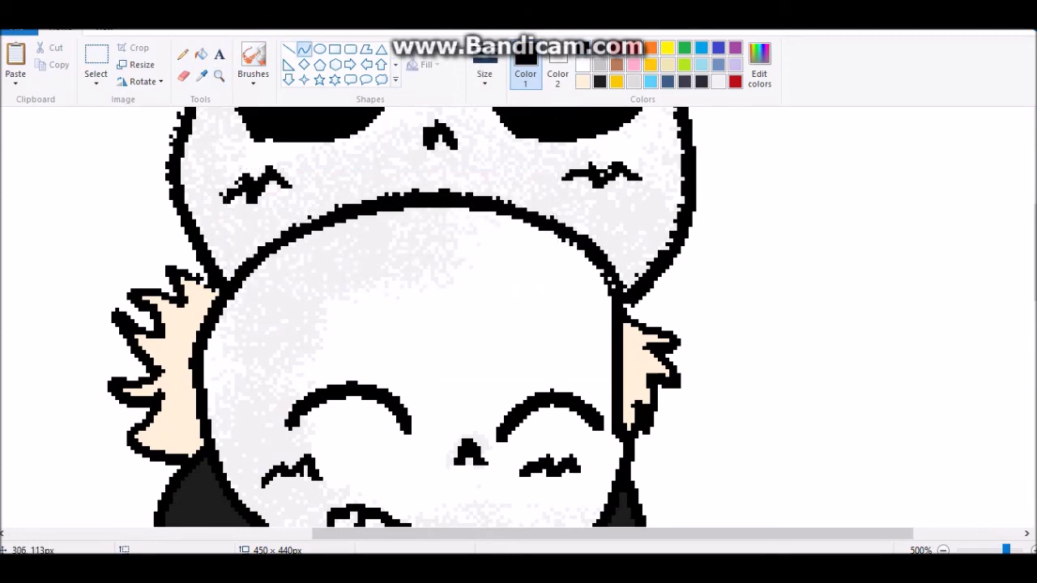
{"action": "key", "text": "ctrl+Page_Down"}
{"action": "key", "text": "ctrl+Page_Down"}
{"action": "key", "text": "ctrl+Page_Down"}
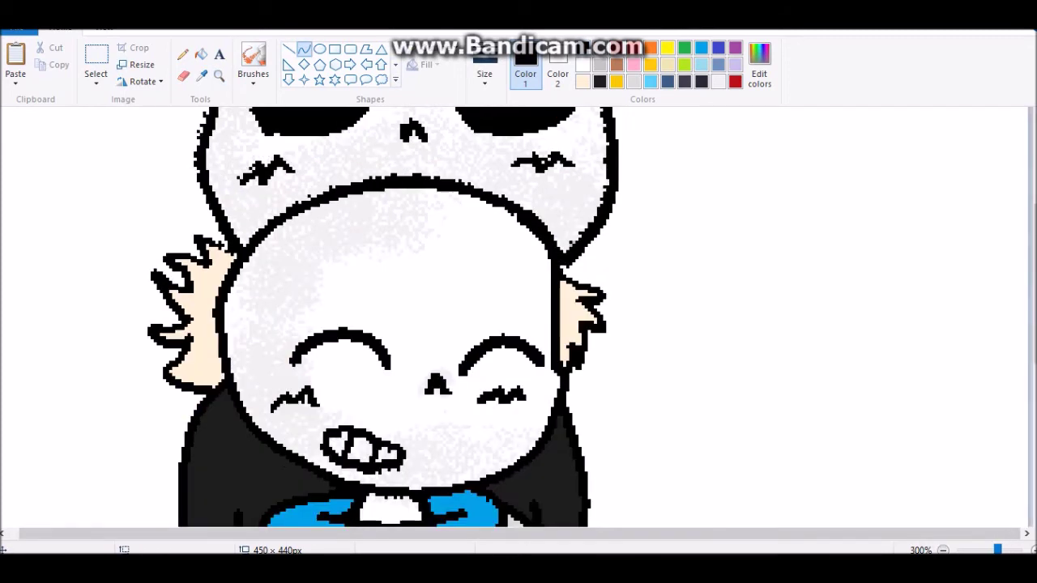
{"action": "scroll", "coordinate": [346, 324], "scroll_direction": "up", "scroll_amount": 3}
{"action": "left_click", "coordinate": [96, 83]}
{"action": "left_click", "coordinate": [65, 146]}
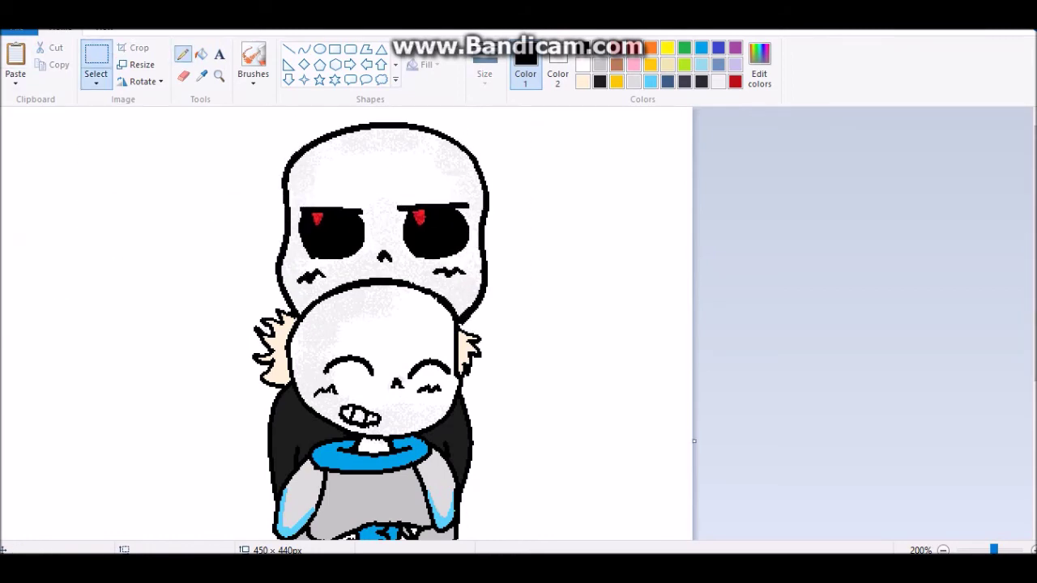
- Write the note "I Cba To Shade The Clothes It Will Take FOREVER" in the blank area beside the figures
{"action": "scroll", "coordinate": [347, 324], "scroll_direction": "down", "scroll_amount": 4}
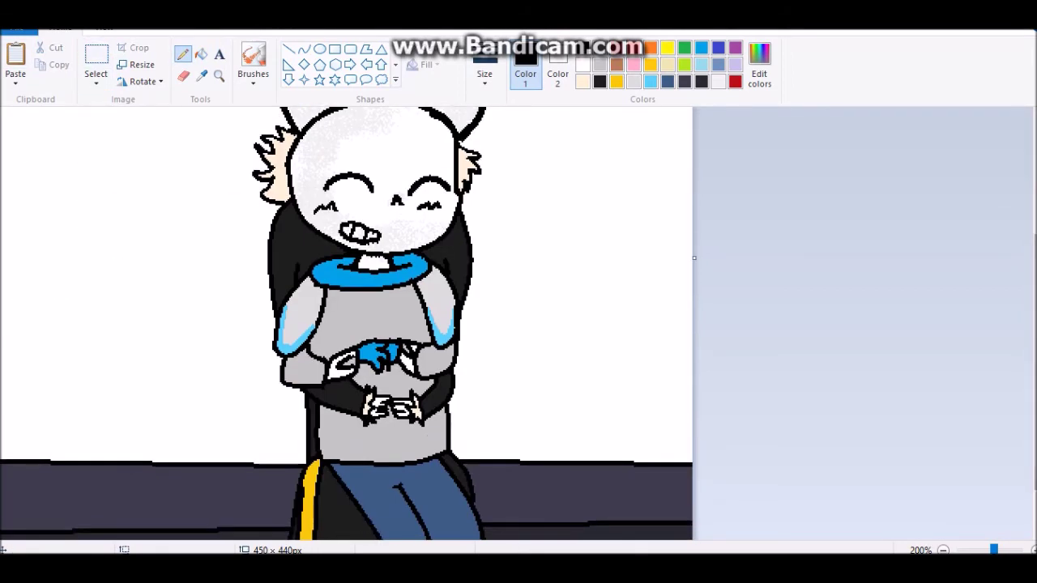
{"action": "left_click", "coordinate": [219, 55]}
{"action": "left_click", "coordinate": [46, 135]}
{"action": "type", "text": "I Cba To Shade The "}
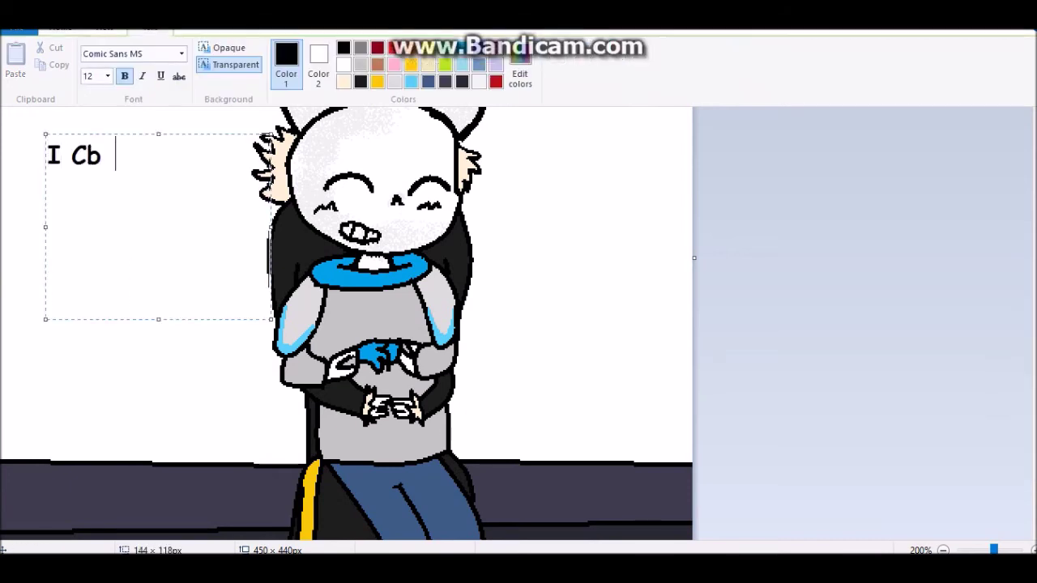
{"action": "type", "text": "Clothes It Will Take FOREVERRRRRRRRRRRRRRRRRRRRRRRRRRRRRRR"}
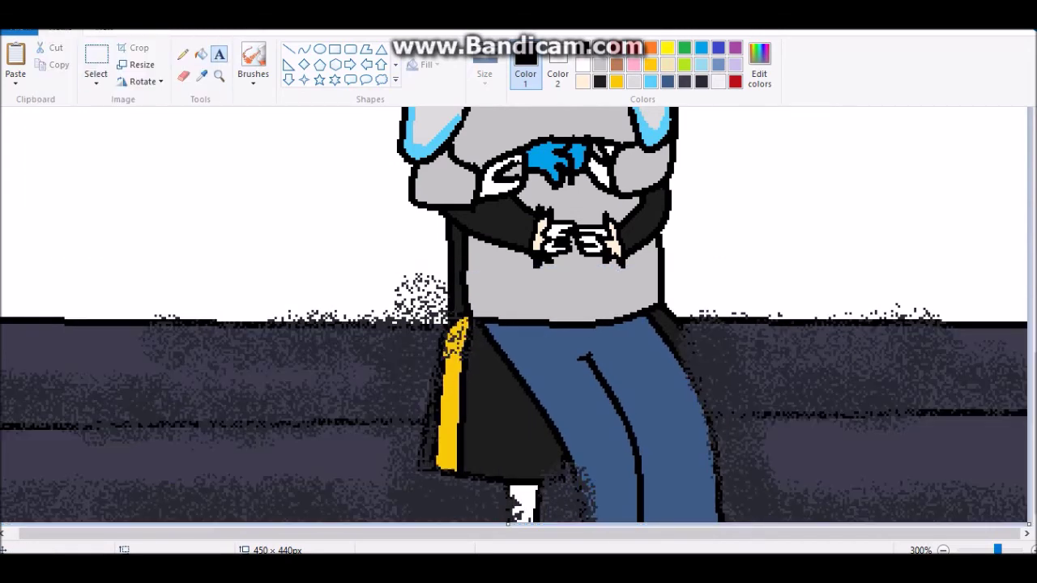
- Undo the dark airbrush shading over the bench, wall and clothes, along with the added text
{"action": "left_click", "coordinate": [113, 149]}
{"action": "type", "text": "Poop"}
{"action": "key", "text": "ctrl+z"}
{"action": "key", "text": "ctrl+z"}
{"action": "key", "text": "ctrl+z"}
{"action": "key", "text": "ctrl+z"}
{"action": "key", "text": "ctrl+z"}
{"action": "key", "text": "ctrl+z"}
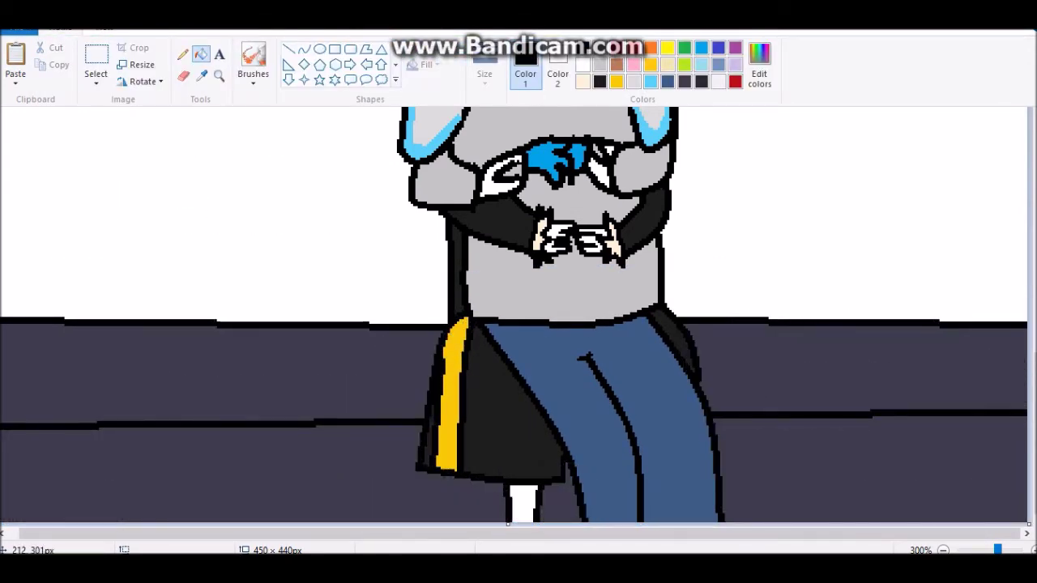
- Sample the trousers' blue and keep it as a filled ellipse swatch on the blank wall beside the figures
{"action": "left_click", "coordinate": [201, 74]}
{"action": "left_click", "coordinate": [615, 453]}
{"action": "left_click", "coordinate": [320, 48]}
{"action": "mouse_move", "coordinate": [728, 194]}
{"action": "left_mouse_down"}
{"action": "mouse_move", "coordinate": [763, 155]}
{"action": "mouse_move", "coordinate": [898, 81]}
{"action": "left_mouse_up"}
{"action": "left_click", "coordinate": [200, 53]}
{"action": "left_click", "coordinate": [810, 154]}
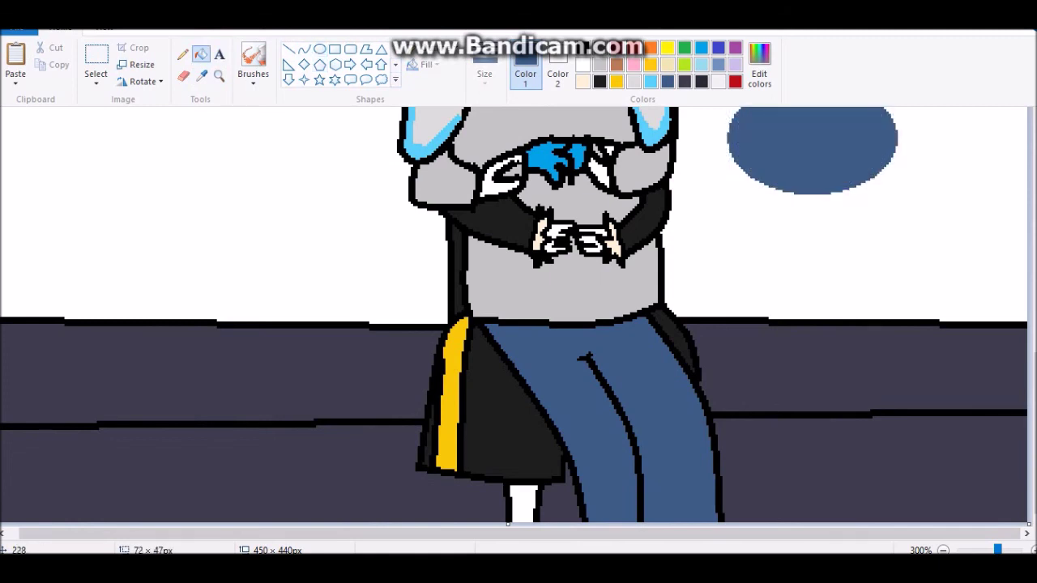
- Sample the shorts stripe's yellow and keep it as a smaller filled ellipse swatch beside the blue one
{"action": "left_click", "coordinate": [449, 389]}
{"action": "left_click", "coordinate": [320, 48]}
{"action": "left_click_drag", "start_coordinate": [875, 153], "coordinate": [995, 227]}
{"action": "left_click", "coordinate": [200, 53]}
{"action": "left_click", "coordinate": [928, 191]}
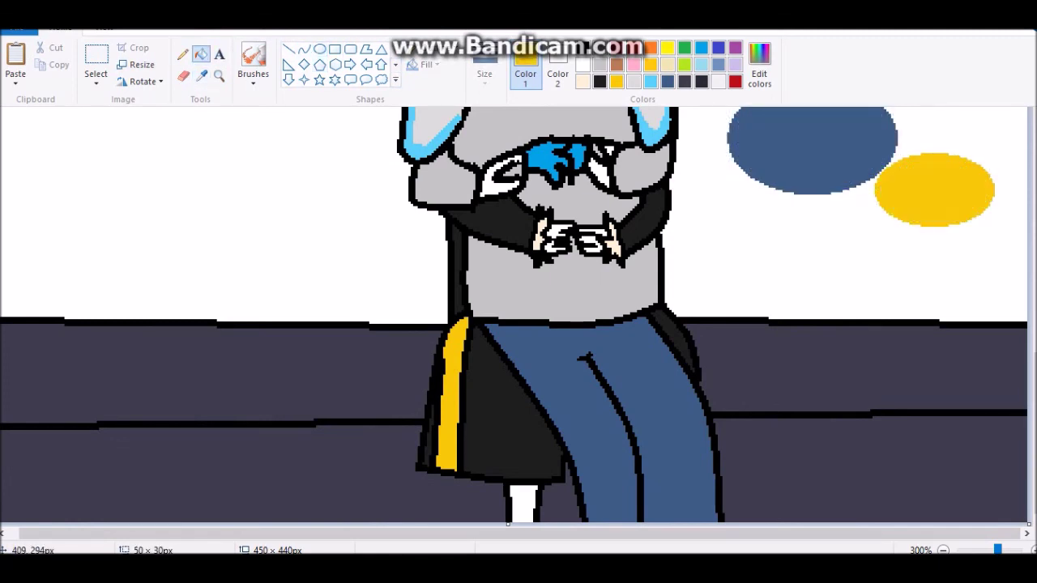
- Fill the trousers, shorts, side stripe, coat edge and lower shirt with white to leave only line art
{"action": "left_click", "coordinate": [535, 355]}
{"action": "left_click", "coordinate": [494, 405]}
{"action": "left_click", "coordinate": [450, 389]}
{"action": "left_click", "coordinate": [428, 437]}
{"action": "left_click", "coordinate": [677, 348]}
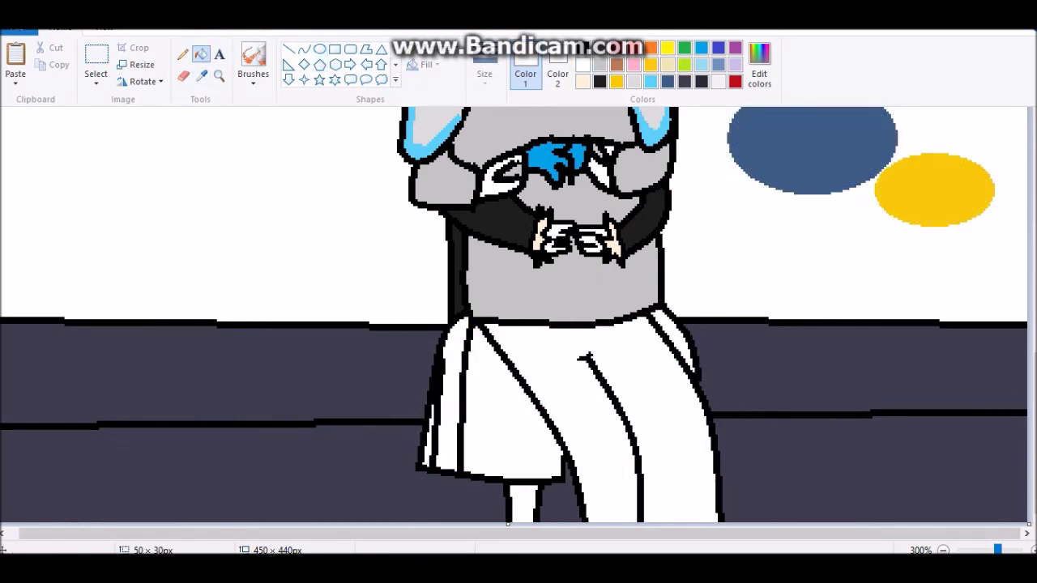
{"action": "left_click", "coordinate": [459, 275]}
{"action": "left_click", "coordinate": [559, 283]}
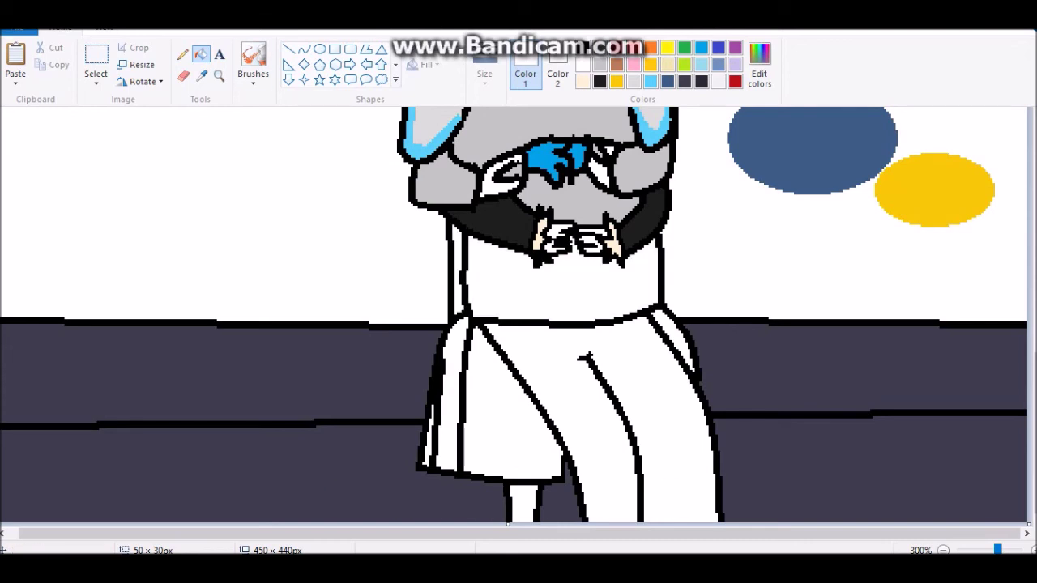
{"action": "left_click", "coordinate": [252, 57]}
{"action": "left_click", "coordinate": [95, 55]}
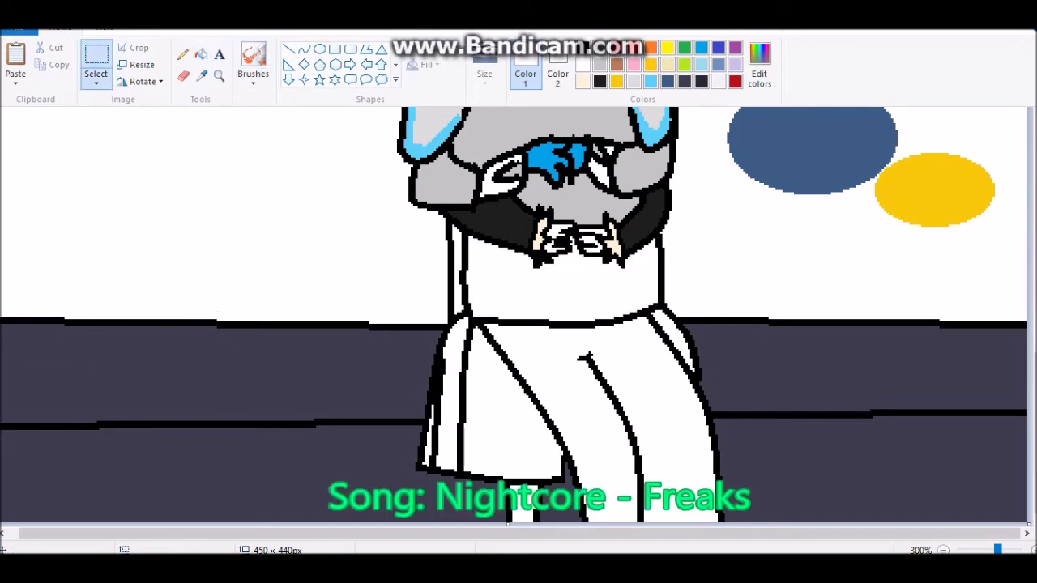
{"action": "key", "text": "ctrl+Page_Down"}
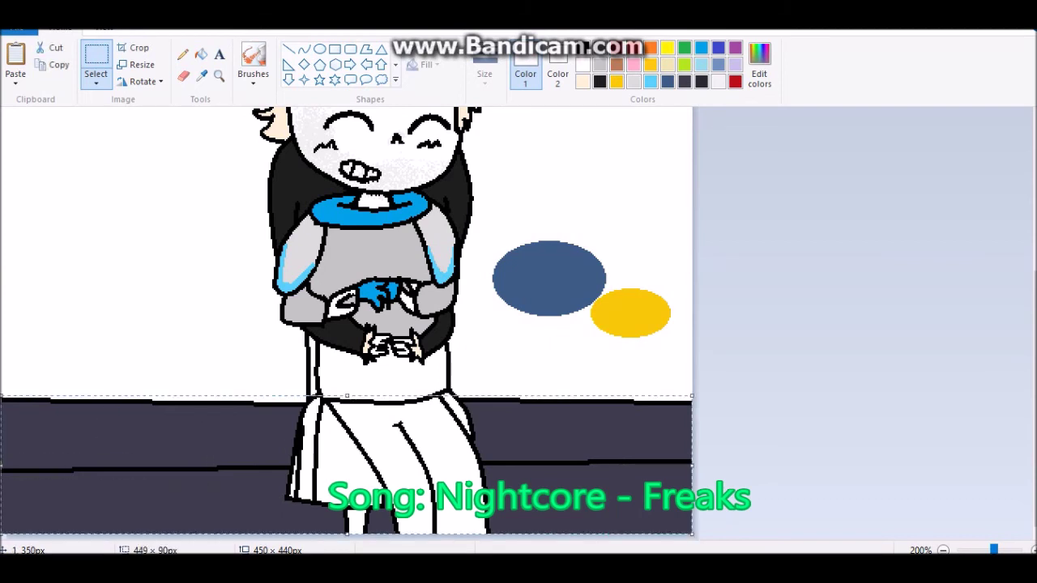
{"action": "right_click", "coordinate": [476, 293]}
{"action": "key", "text": "Escape"}
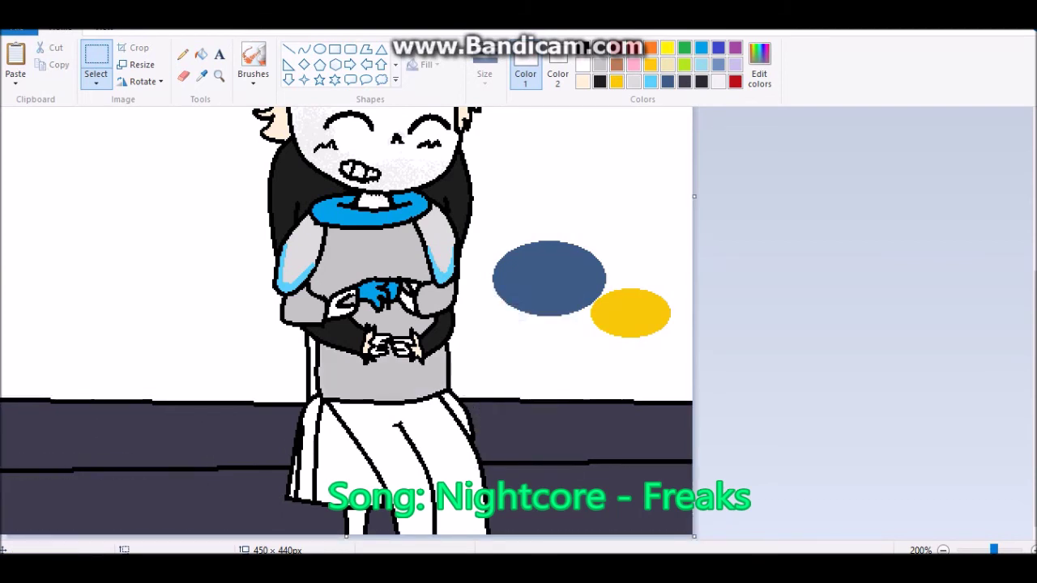
- Fill the four bench sections on both sides of the figures with white
{"action": "left_click", "coordinate": [201, 53]}
{"action": "left_click", "coordinate": [162, 503]}
{"action": "left_click", "coordinate": [146, 437]}
{"action": "left_click", "coordinate": [583, 429]}
{"action": "left_click", "coordinate": [567, 499]}
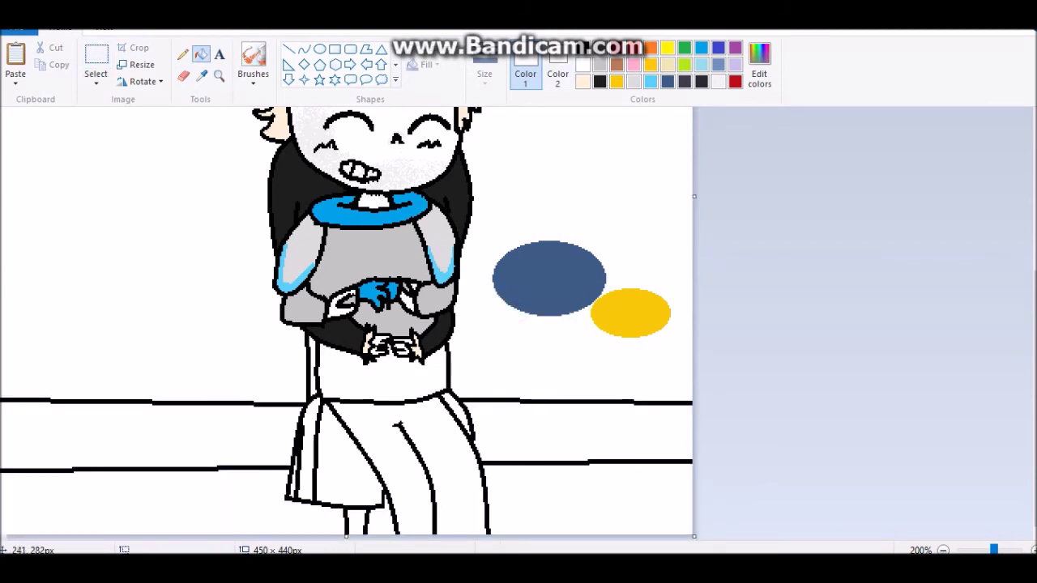
- Copy the bench and leg line art with a rectangular selection across the full canvas width
{"action": "left_click", "coordinate": [95, 57]}
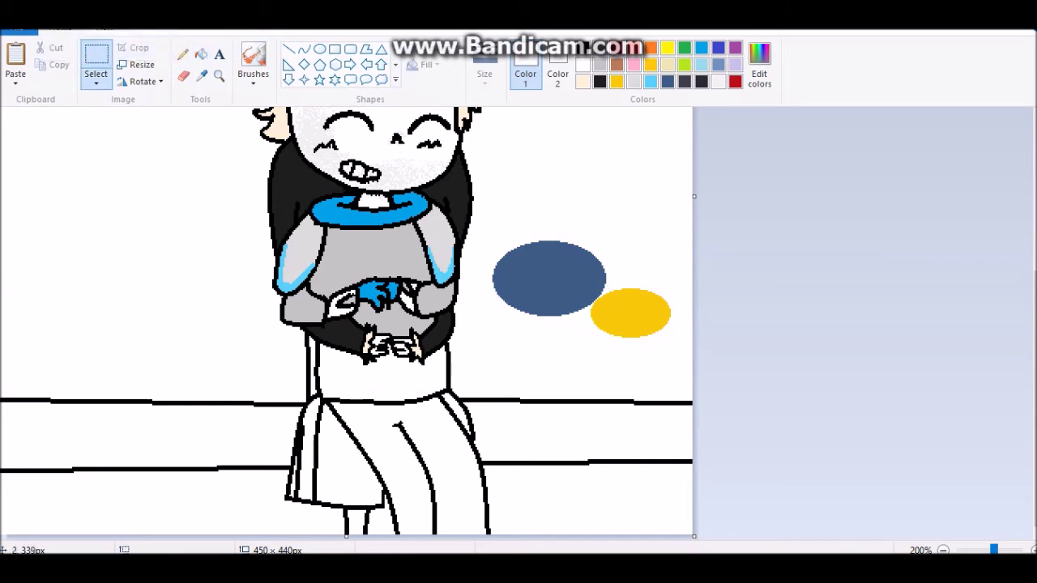
{"action": "left_click_drag", "start_coordinate": [1, 374], "coordinate": [693, 535]}
{"action": "key", "text": "Escape"}
- Define a custom dark gray-purple color and fill the bench sections with it
{"action": "left_click", "coordinate": [759, 65]}
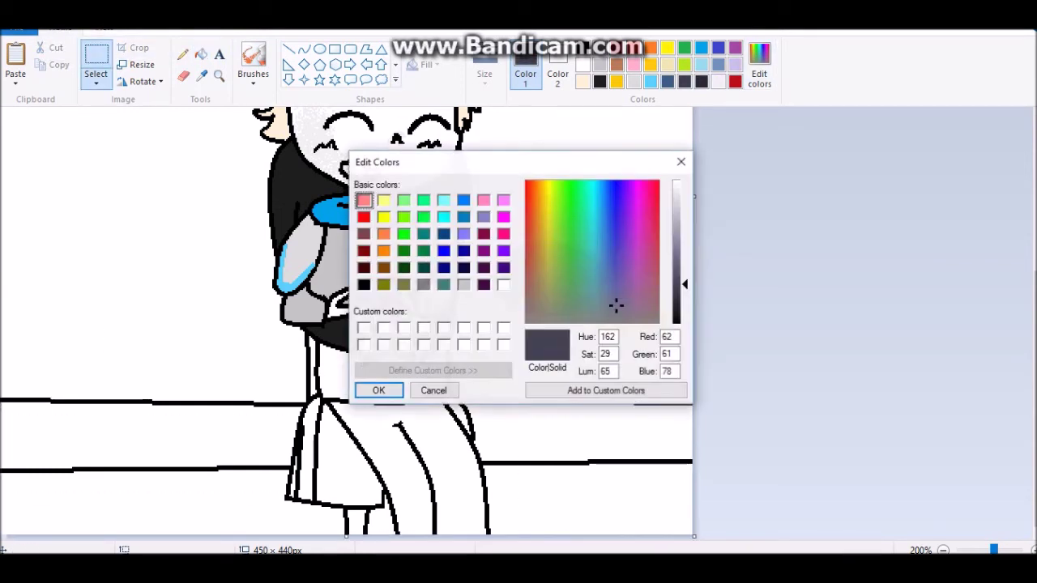
{"action": "left_click", "coordinate": [375, 389]}
{"action": "left_click", "coordinate": [201, 53]}
{"action": "left_click", "coordinate": [145, 438]}
{"action": "left_click", "coordinate": [162, 502]}
{"action": "left_click", "coordinate": [583, 498]}
{"action": "left_click", "coordinate": [583, 429]}
{"action": "left_click", "coordinate": [384, 527]}
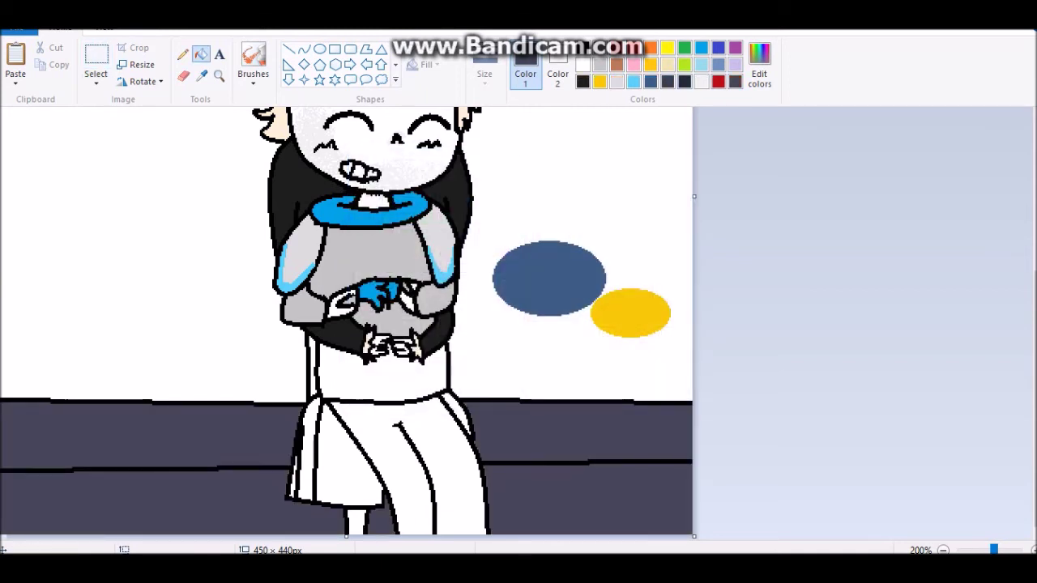
- Fill the four bench sections with the darker gray-purple from the palette
{"action": "left_click", "coordinate": [667, 81]}
{"action": "left_click", "coordinate": [146, 437]}
{"action": "left_click", "coordinate": [162, 503]}
{"action": "left_click", "coordinate": [583, 498]}
{"action": "left_click", "coordinate": [583, 430]}
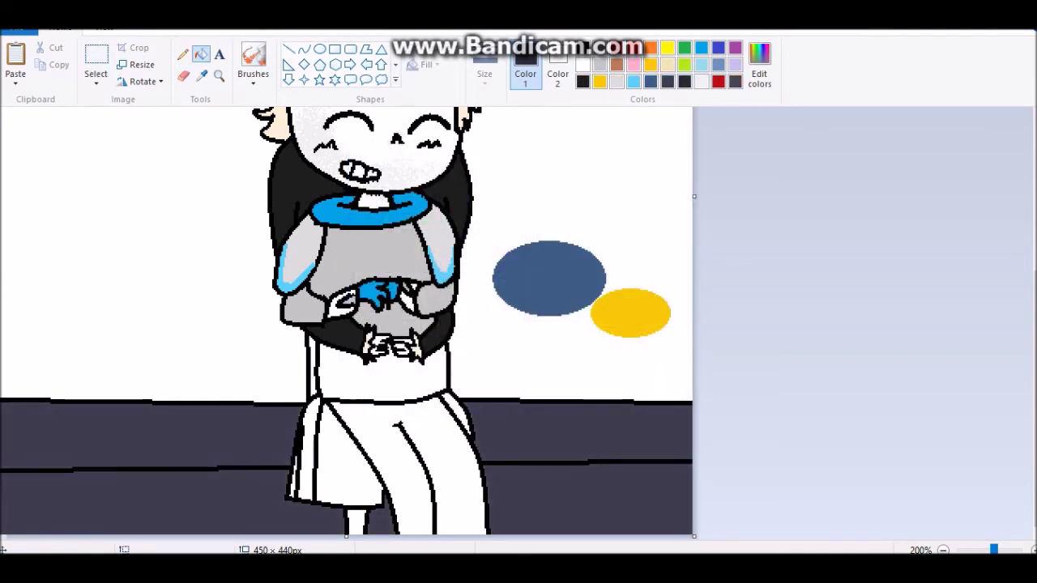
- Airbrush dark shading over the bench sections on both sides of the figures, densest next to the legs
{"action": "left_click", "coordinate": [252, 60]}
{"action": "mouse_move", "coordinate": [287, 425]}
{"action": "left_mouse_down"}
{"action": "mouse_move", "coordinate": [276, 523]}
{"action": "mouse_move", "coordinate": [397, 531]}
{"action": "mouse_move", "coordinate": [73, 417]}
{"action": "mouse_move", "coordinate": [16, 430]}
{"action": "mouse_move", "coordinate": [185, 457]}
{"action": "left_mouse_up"}
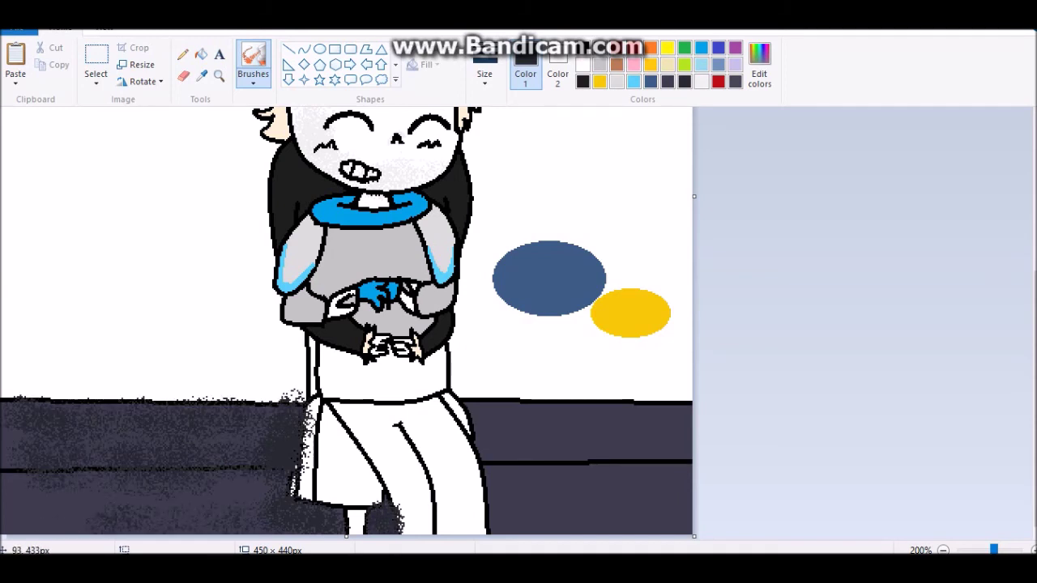
{"action": "mouse_move", "coordinate": [502, 523]}
{"action": "left_mouse_down"}
{"action": "mouse_move", "coordinate": [616, 525]}
{"action": "mouse_move", "coordinate": [551, 453]}
{"action": "mouse_move", "coordinate": [486, 425]}
{"action": "mouse_move", "coordinate": [689, 418]}
{"action": "mouse_move", "coordinate": [492, 473]}
{"action": "left_mouse_up"}
- Place the copied line art over the shaded bench and clear the stray specks from the wall with white
{"action": "left_click", "coordinate": [95, 55]}
{"action": "mouse_move", "coordinate": [3, 374]}
{"action": "left_mouse_down"}
{"action": "mouse_move", "coordinate": [356, 536]}
{"action": "mouse_move", "coordinate": [695, 537]}
{"action": "left_mouse_up"}
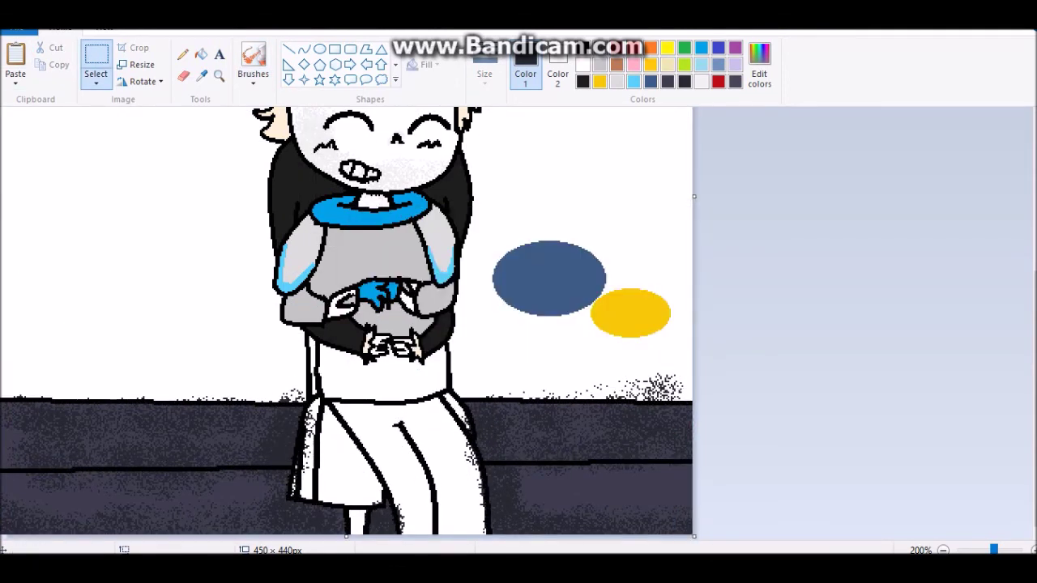
{"action": "left_click", "coordinate": [201, 53]}
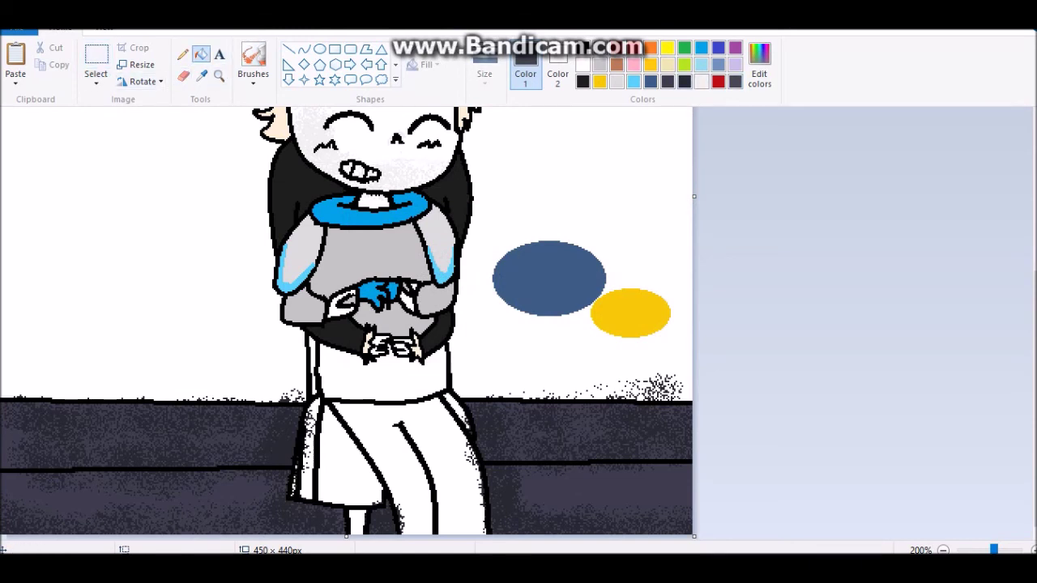
{"action": "left_click", "coordinate": [655, 394]}
{"action": "key", "text": "ctrl+z"}
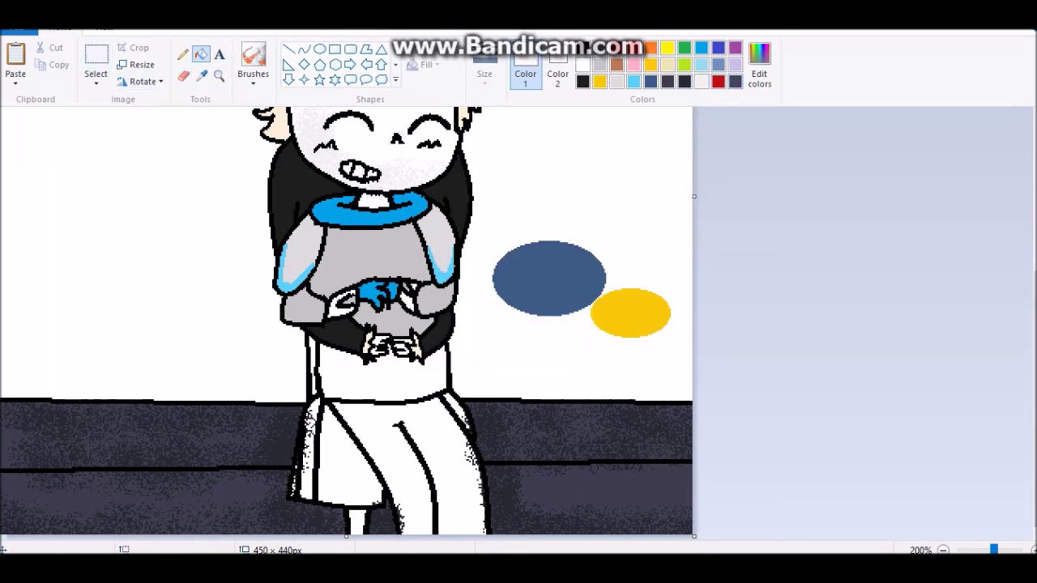
- Flood the speckled trousers and shorts with dark gray and back to white to absorb the stray airbrush specks
{"action": "left_click", "coordinate": [668, 81]}
{"action": "left_click", "coordinate": [405, 469]}
{"action": "left_click", "coordinate": [315, 450]}
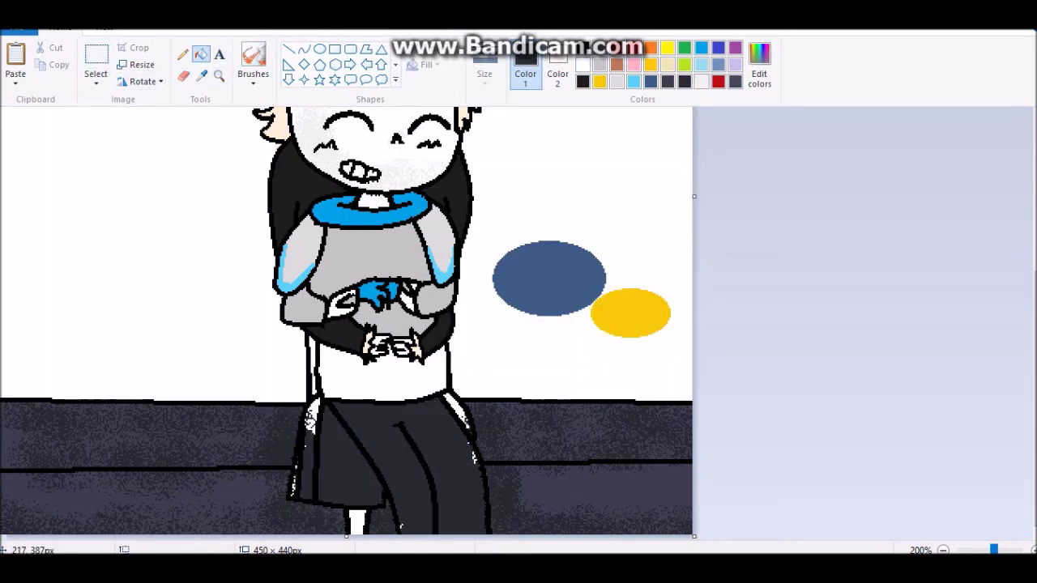
{"action": "left_click", "coordinate": [308, 425]}
{"action": "left_click", "coordinate": [311, 409]}
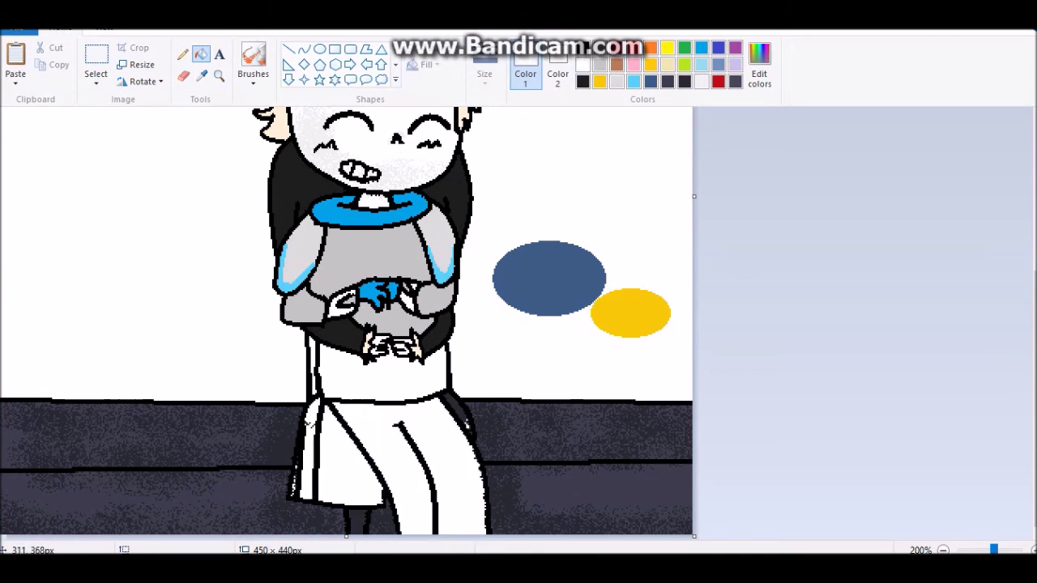
- Write the note "This Is So Annoyin" beside the figures and discard it
{"action": "left_click", "coordinate": [219, 54]}
{"action": "left_click_drag", "start_coordinate": [154, 135], "coordinate": [347, 313]}
{"action": "type", "text": "This Is"}
{"action": "key", "text": "Return"}
{"action": "type", "text": "So"}
{"action": "key", "text": "Return"}
{"action": "type", "text": "Annoyin"}
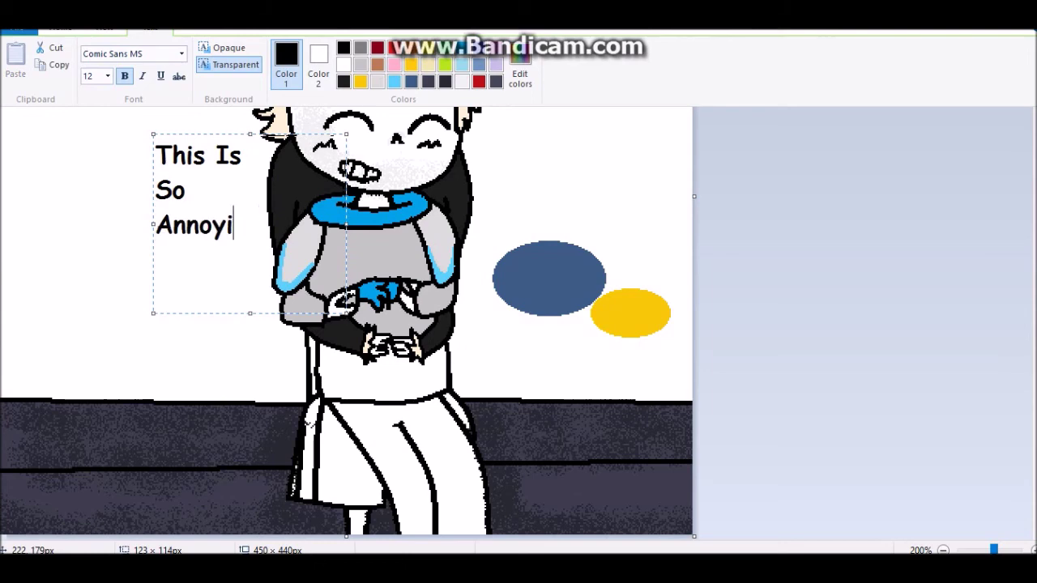
{"action": "key", "text": "ctrl+z"}
{"action": "key", "text": "Escape"}
- Clean the remaining dark specks from the shorts' side stripe and outer edge with a white pencil
{"action": "left_click", "coordinate": [219, 76]}
{"action": "left_click", "coordinate": [401, 457]}
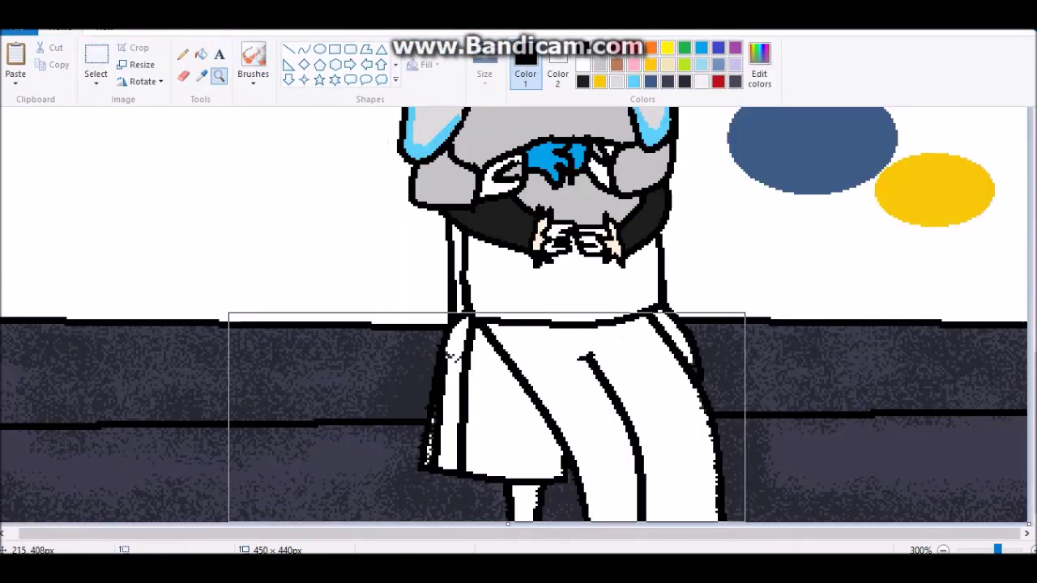
{"action": "left_click", "coordinate": [450, 354]}
{"action": "left_click", "coordinate": [449, 355]}
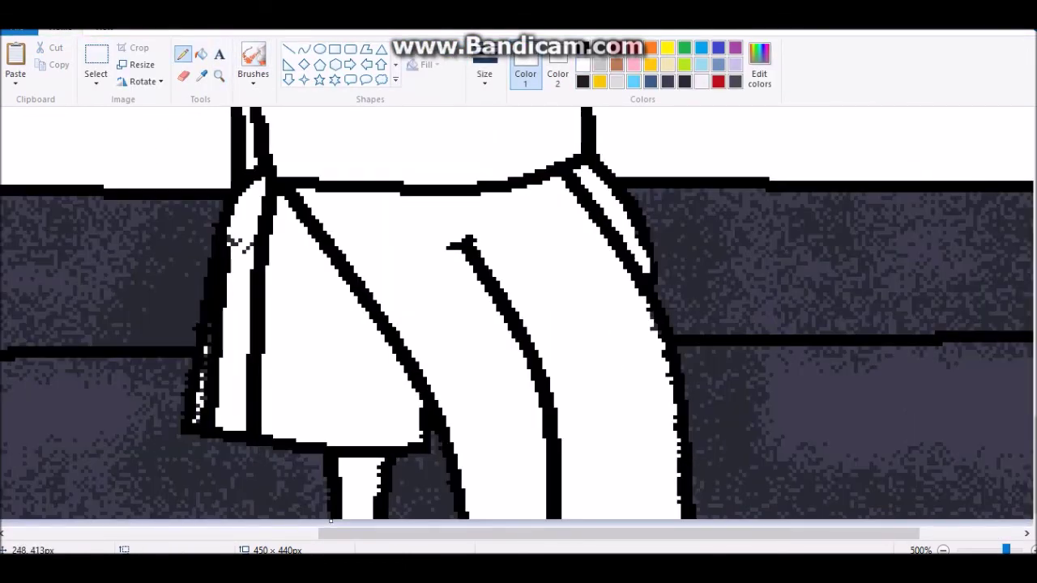
{"action": "mouse_move", "coordinate": [194, 421]}
{"action": "left_mouse_down"}
{"action": "mouse_move", "coordinate": [207, 320]}
{"action": "mouse_move", "coordinate": [235, 241]}
{"action": "left_mouse_up"}
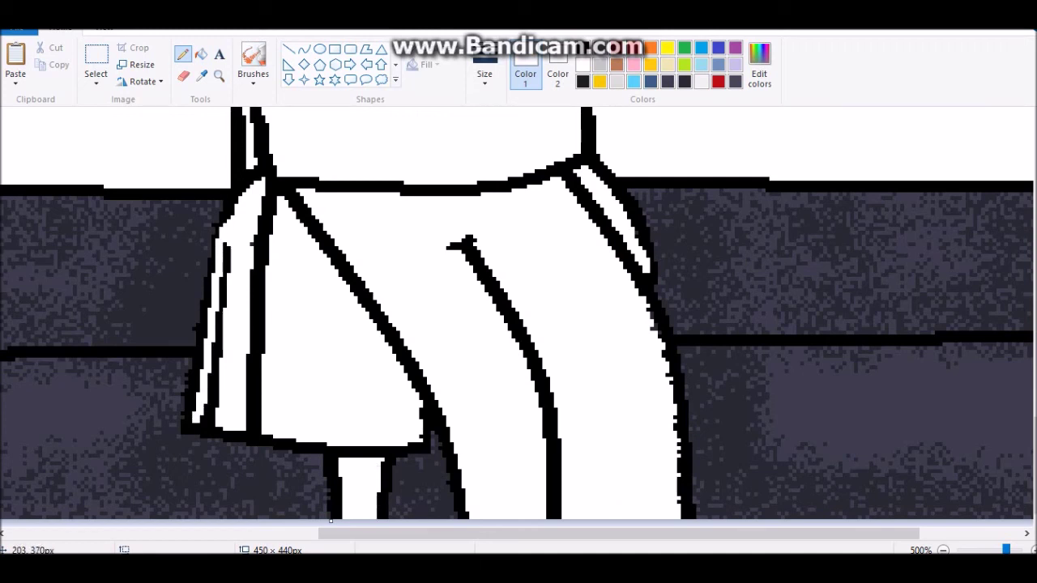
- Redraw the missing black outline along the outer edge of the shorts and their side stripe
{"action": "left_click", "coordinate": [304, 49]}
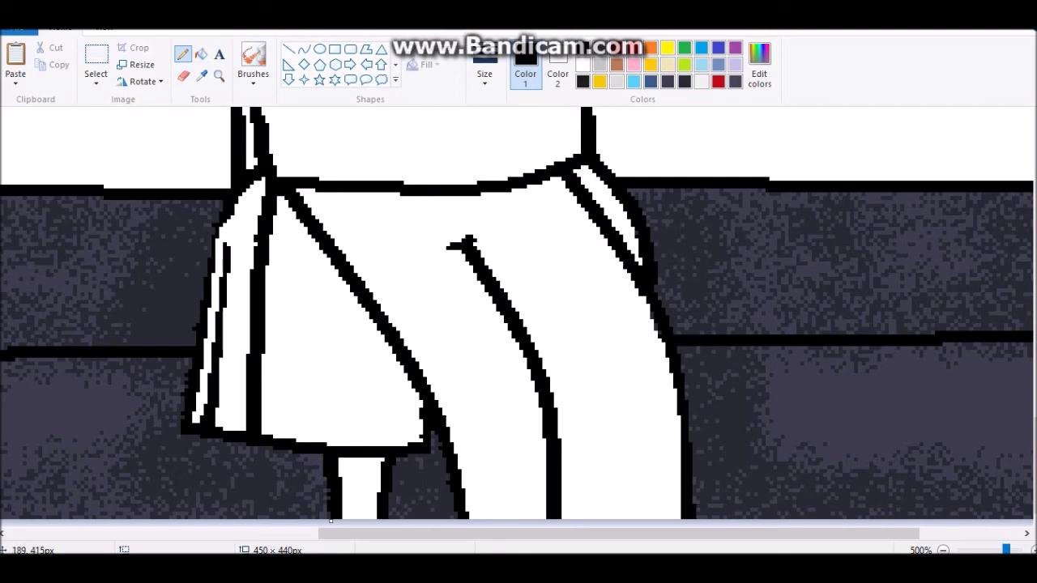
{"action": "left_click_drag", "start_coordinate": [217, 280], "coordinate": [235, 198]}
{"action": "key", "text": "ctrl+z"}
{"action": "left_click_drag", "start_coordinate": [227, 263], "coordinate": [233, 223]}
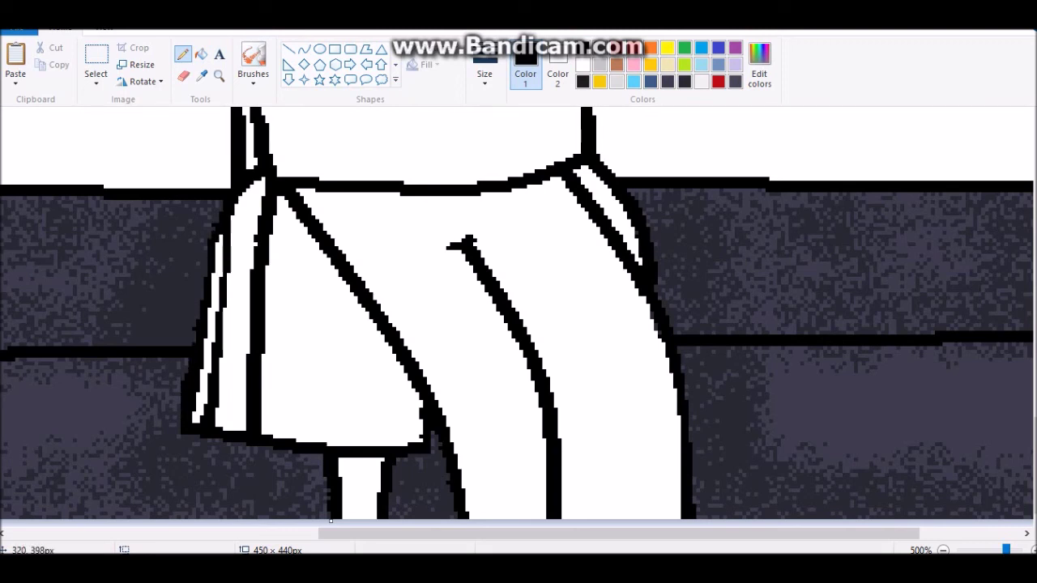
- Fill the shorts' stripe with the yellow swatch color and the trousers with the blue swatch color
{"action": "left_click", "coordinate": [942, 550]}
{"action": "left_click", "coordinate": [942, 550]}
{"action": "left_click", "coordinate": [202, 76]}
{"action": "left_click", "coordinate": [934, 189]}
{"action": "left_click", "coordinate": [201, 55]}
{"action": "left_click", "coordinate": [450, 397]}
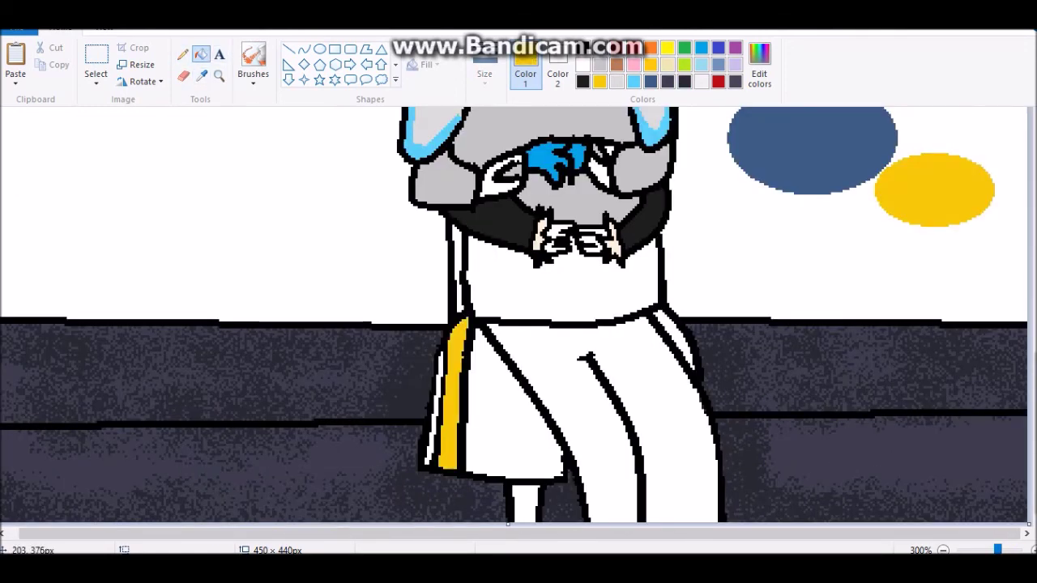
{"action": "left_click", "coordinate": [810, 150]}
{"action": "left_click", "coordinate": [616, 422]}
- Fill the larger figure's coat edge, shorts and the strip behind the trousers with near-black
{"action": "left_click", "coordinate": [449, 267]}
{"action": "left_click", "coordinate": [459, 267]}
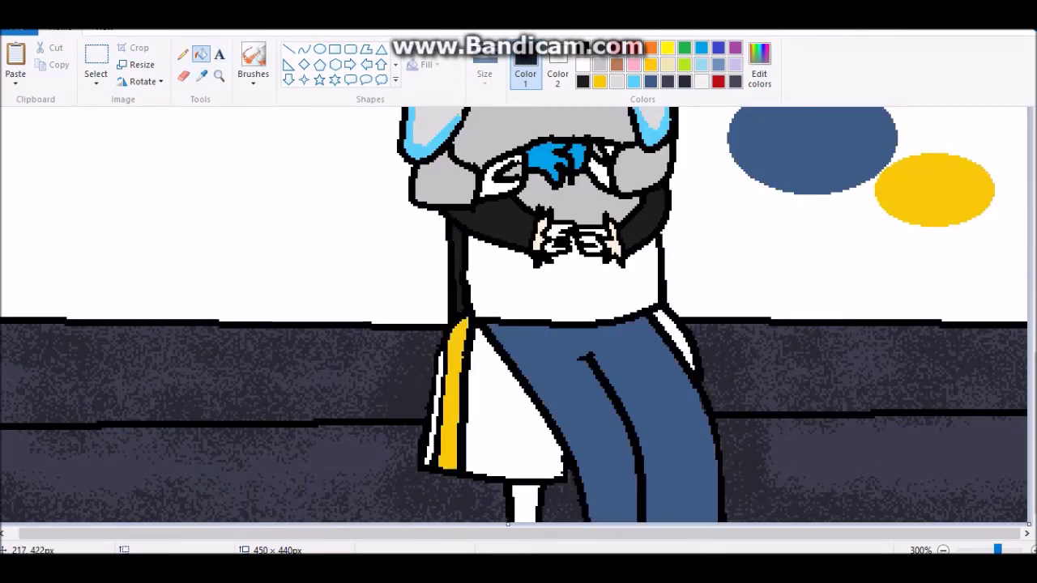
{"action": "left_click", "coordinate": [510, 405]}
{"action": "left_click", "coordinate": [435, 405]}
{"action": "left_click", "coordinate": [677, 344]}
- Fill the smaller figure's lower shirt with light gray
{"action": "left_click", "coordinate": [616, 81]}
{"action": "left_click", "coordinate": [559, 283]}
{"action": "left_click", "coordinate": [943, 550]}
{"action": "left_click", "coordinate": [942, 550]}
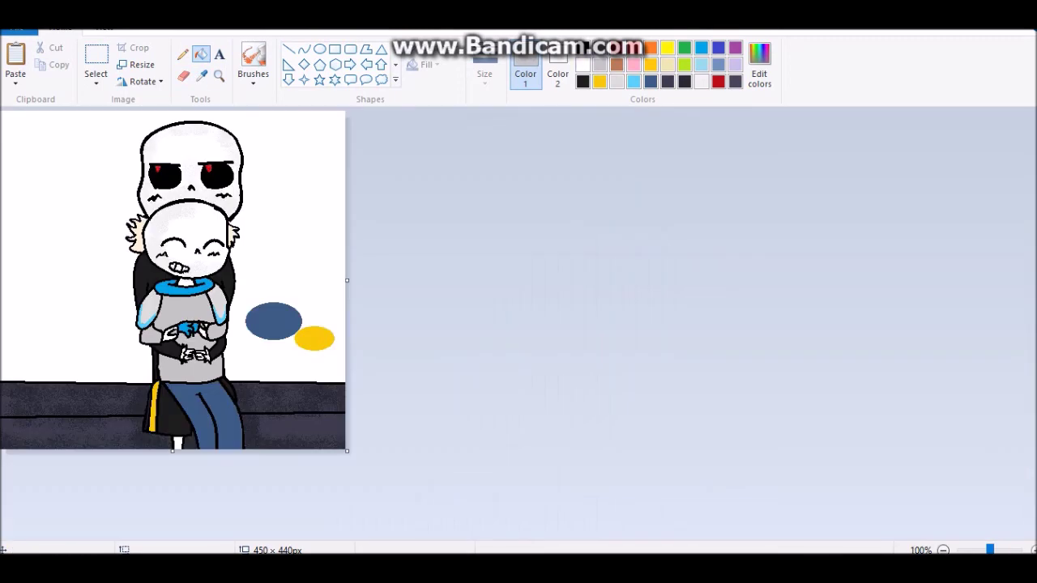
- Fill the blue and yellow swatch ovals beside the figures with white to erase them
{"action": "left_click", "coordinate": [201, 54]}
{"action": "left_click", "coordinate": [273, 321]}
{"action": "left_click", "coordinate": [315, 338]}
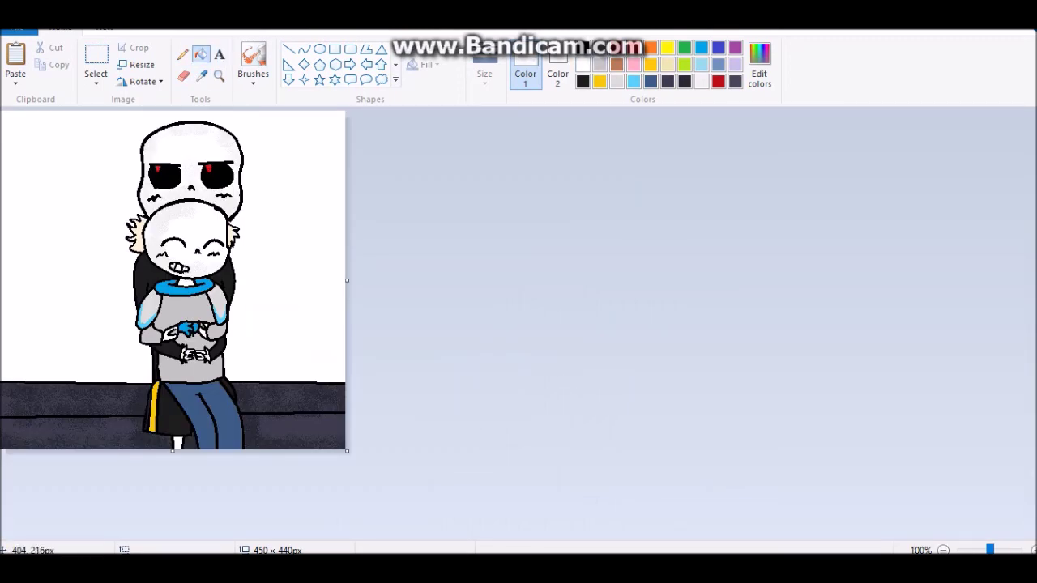
- Mix a custom teal and fill the white wall behind the figures with it
{"action": "left_click", "coordinate": [759, 65]}
{"action": "left_click", "coordinate": [597, 243]}
{"action": "left_click_drag", "start_coordinate": [678, 235], "coordinate": [678, 259]}
{"action": "left_click", "coordinate": [387, 389]}
{"action": "left_click", "coordinate": [316, 273]}
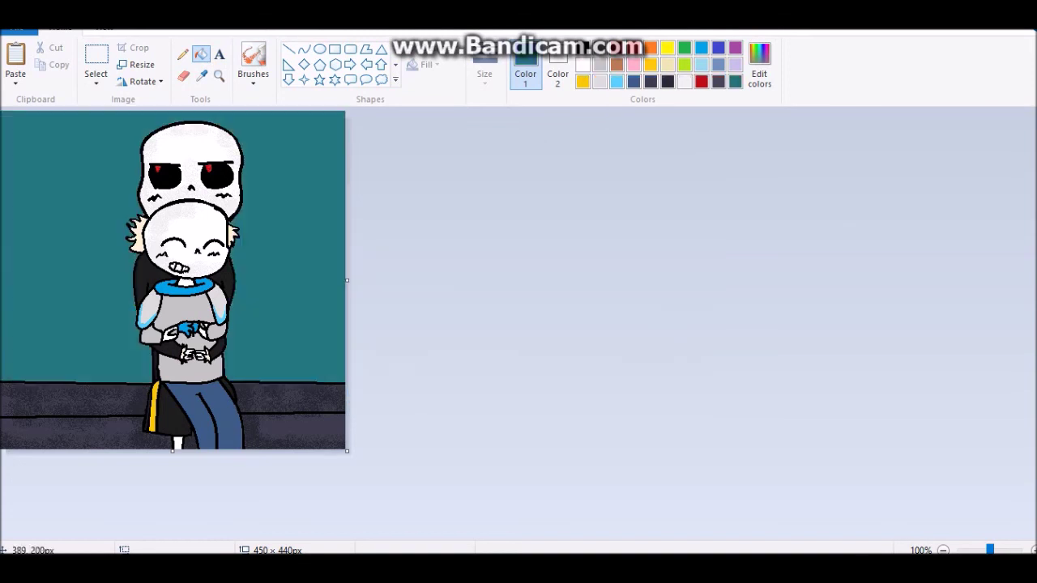
- Mix a darker teal as the secondary color and paint a wide shadow around both figures on the wall with the Eraser
{"action": "left_click", "coordinate": [759, 64]}
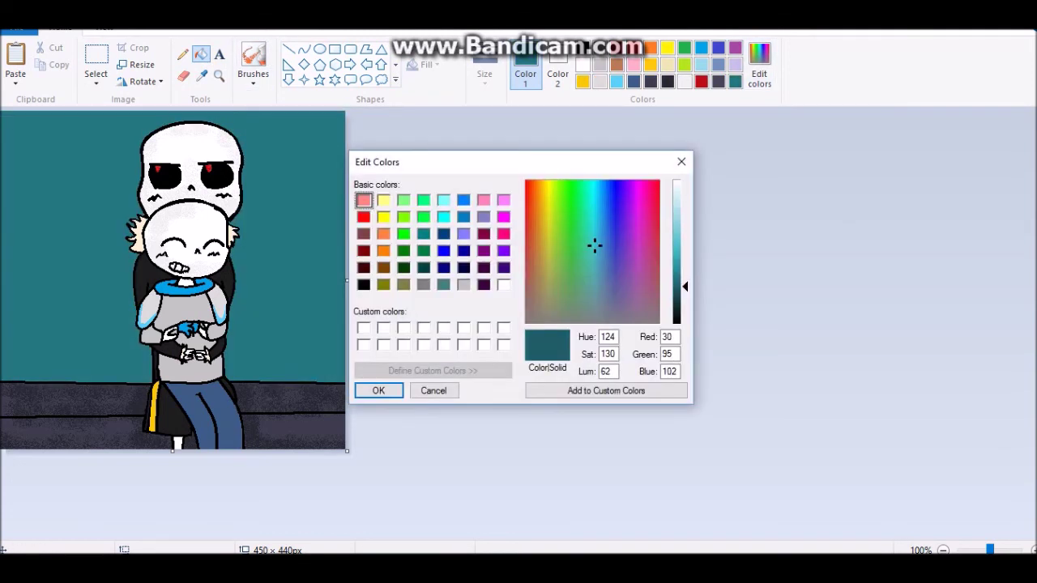
{"action": "left_click", "coordinate": [377, 391]}
{"action": "left_click", "coordinate": [557, 77]}
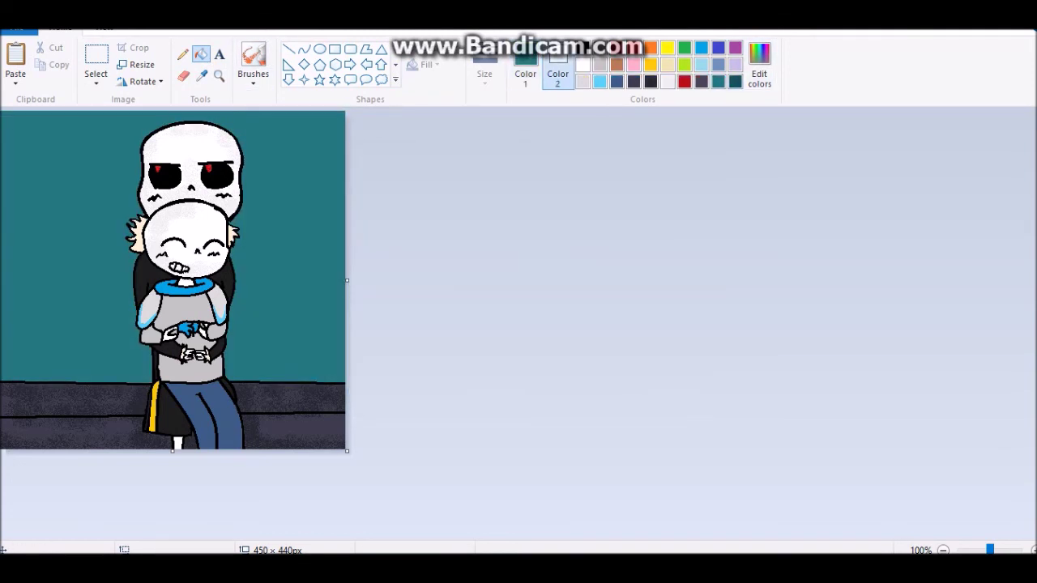
{"action": "left_click", "coordinate": [183, 76]}
{"action": "mouse_move", "coordinate": [168, 392]}
{"action": "left_mouse_down"}
{"action": "mouse_move", "coordinate": [134, 253]}
{"action": "mouse_move", "coordinate": [164, 133]}
{"action": "mouse_move", "coordinate": [244, 163]}
{"action": "mouse_move", "coordinate": [237, 394]}
{"action": "mouse_move", "coordinate": [282, 315]}
{"action": "mouse_move", "coordinate": [146, 328]}
{"action": "mouse_move", "coordinate": [143, 394]}
{"action": "left_mouse_up"}
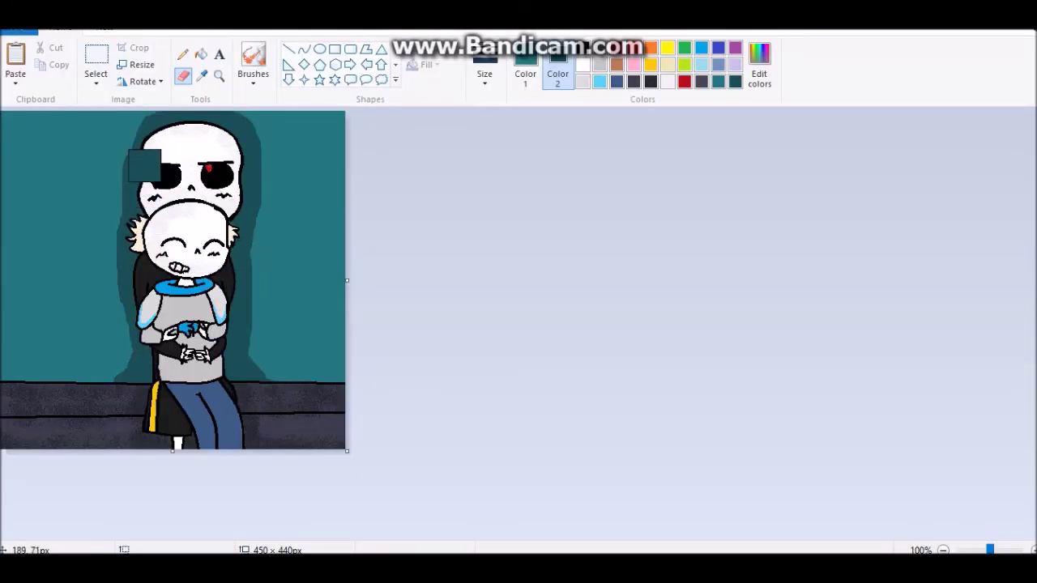
- Mix in-between teals and soften the outer edges of the wall shadow on both sides of the figures
{"action": "left_click", "coordinate": [759, 64]}
{"action": "left_click", "coordinate": [374, 390]}
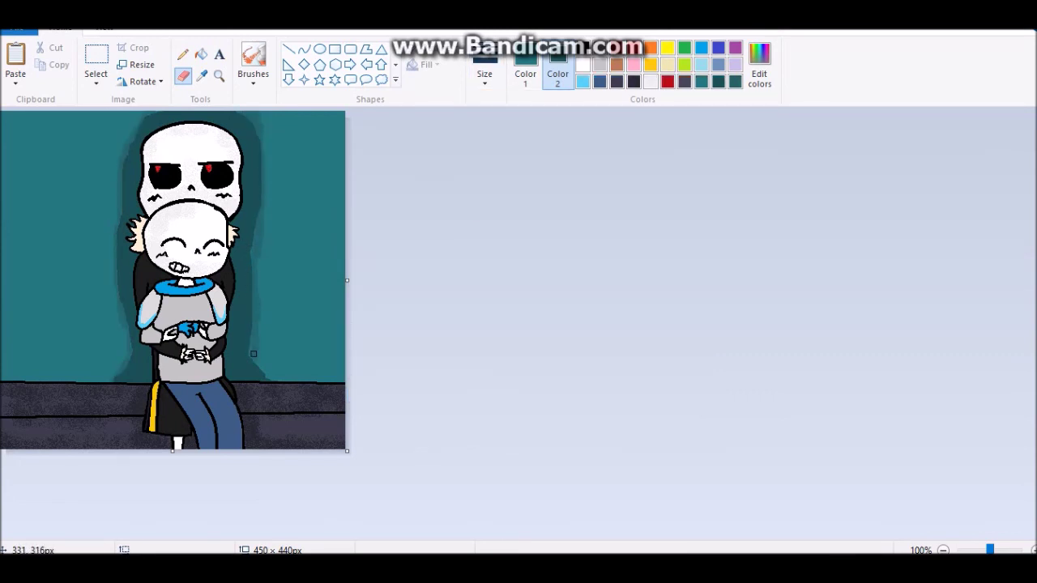
{"action": "left_click", "coordinate": [759, 65]}
{"action": "left_click", "coordinate": [377, 391]}
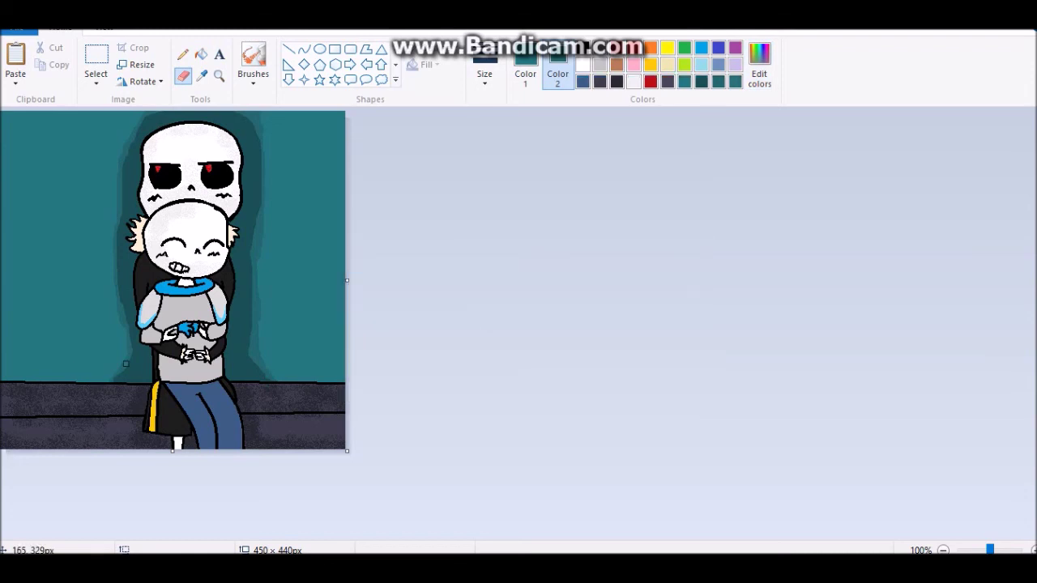
- Mix a lighter teal (RGB 45, 136, 147) and paint loose highlight streaks on the wall on both sides of the figures
{"action": "left_click", "coordinate": [759, 64]}
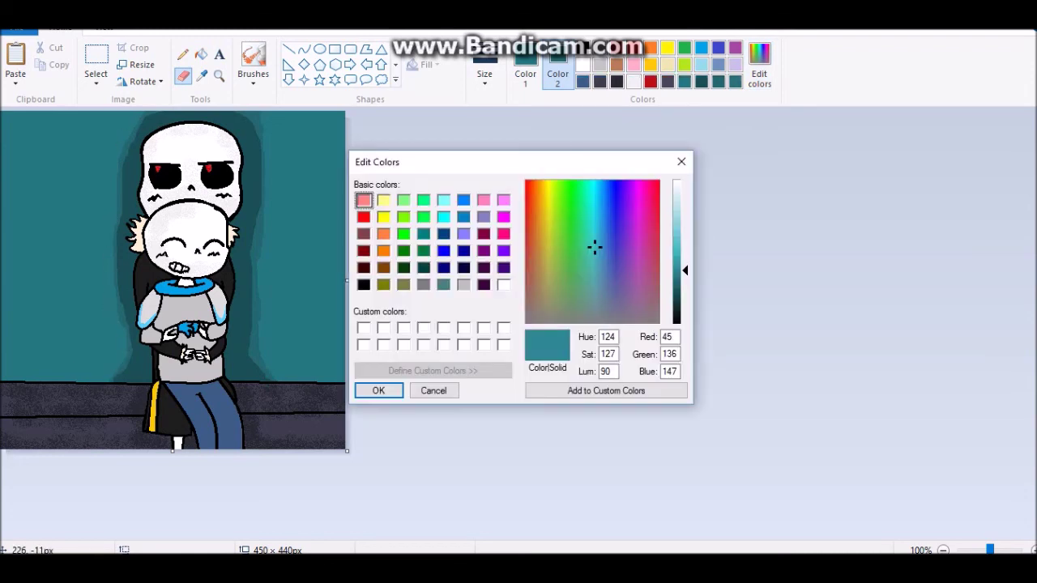
{"action": "left_click", "coordinate": [378, 391]}
{"action": "mouse_move", "coordinate": [321, 169]}
{"action": "left_mouse_down"}
{"action": "mouse_move", "coordinate": [294, 128]}
{"action": "mouse_move", "coordinate": [308, 165]}
{"action": "mouse_move", "coordinate": [31, 142]}
{"action": "mouse_move", "coordinate": [46, 296]}
{"action": "mouse_move", "coordinate": [63, 306]}
{"action": "mouse_move", "coordinate": [49, 308]}
{"action": "mouse_move", "coordinate": [12, 211]}
{"action": "left_mouse_up"}
{"action": "mouse_move", "coordinate": [303, 328]}
{"action": "left_mouse_down"}
{"action": "mouse_move", "coordinate": [308, 218]}
{"action": "mouse_move", "coordinate": [316, 356]}
{"action": "mouse_move", "coordinate": [288, 162]}
{"action": "left_mouse_up"}
{"action": "key", "text": "ctrl+z"}
{"action": "key", "text": "ctrl+z"}
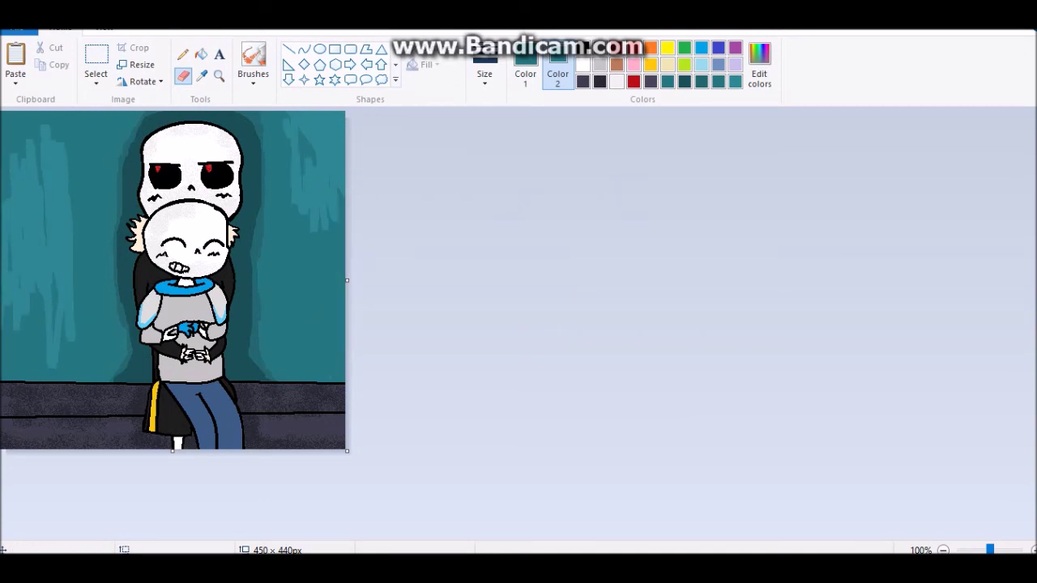
{"action": "left_click_drag", "start_coordinate": [294, 286], "coordinate": [352, 277]}
{"action": "mouse_move", "coordinate": [280, 315]}
{"action": "left_mouse_down"}
{"action": "mouse_move", "coordinate": [31, 167]}
{"action": "mouse_move", "coordinate": [52, 251]}
{"action": "mouse_move", "coordinate": [21, 330]}
{"action": "mouse_move", "coordinate": [44, 341]}
{"action": "mouse_move", "coordinate": [82, 331]}
{"action": "left_mouse_up"}
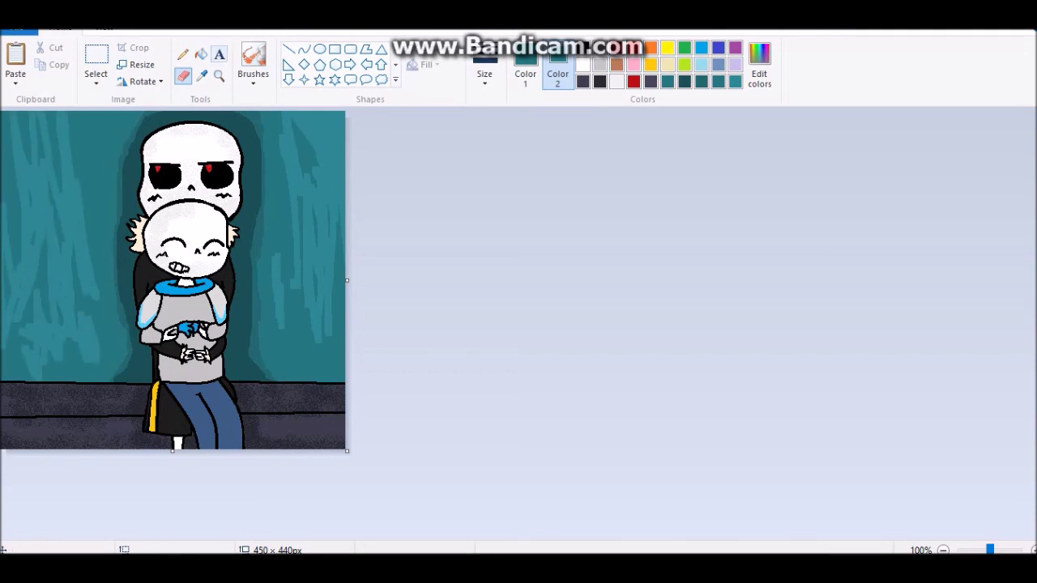
- Set up the Text tool with black as the primary color and rotate the picture 90 degrees left
{"action": "left_click", "coordinate": [218, 54]}
{"action": "left_click", "coordinate": [525, 73]}
{"action": "left_click", "coordinate": [143, 81]}
{"action": "left_click", "coordinate": [166, 117]}
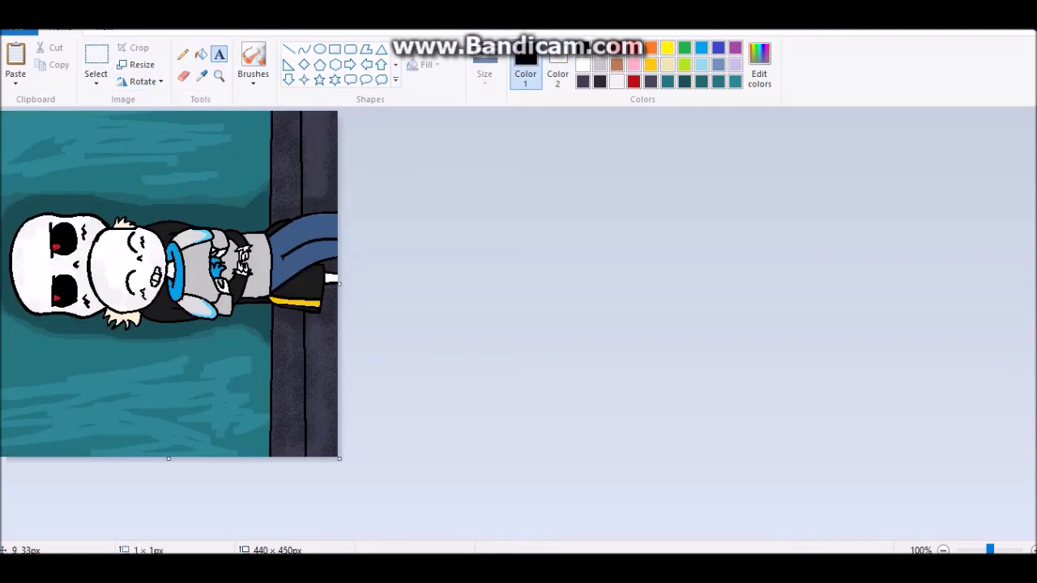
- Add a transparent credit line along the rotated picture's upper edge with "Youtube | FNAF Jakau | Facebook |" and the artist's full name, at size 10
{"action": "left_click_drag", "start_coordinate": [3, 111], "coordinate": [270, 138]}
{"action": "type", "text": "Youtube | FNAF Jakau | Facebook | Jasmine Renard"}
{"action": "key", "text": "ctrl+a"}
{"action": "left_click", "coordinate": [107, 76]}
{"action": "left_click", "coordinate": [89, 112]}
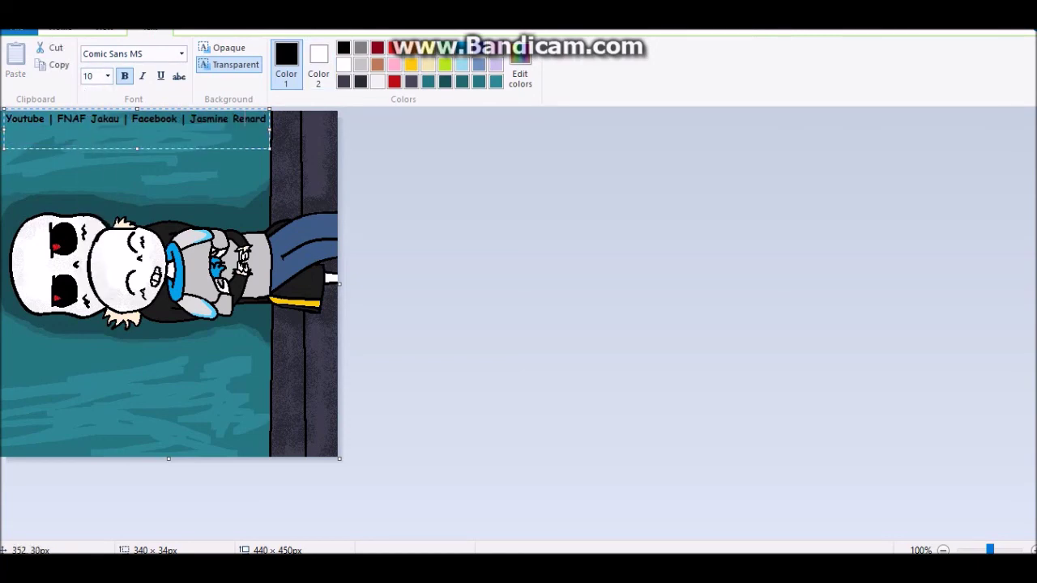